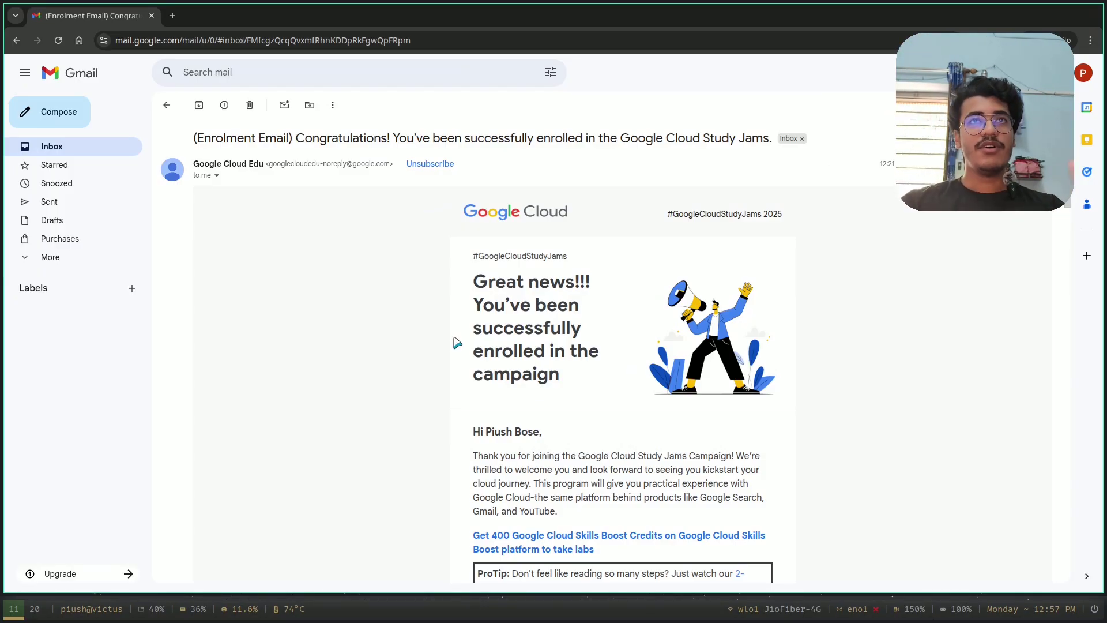
Read the enrolment email's instructions for claiming the 400 Google Cloud Skills Boost credits
scroll(459, 346, down, 1)
scroll(459, 346, up, 1)
scroll(496, 353, down, 3)
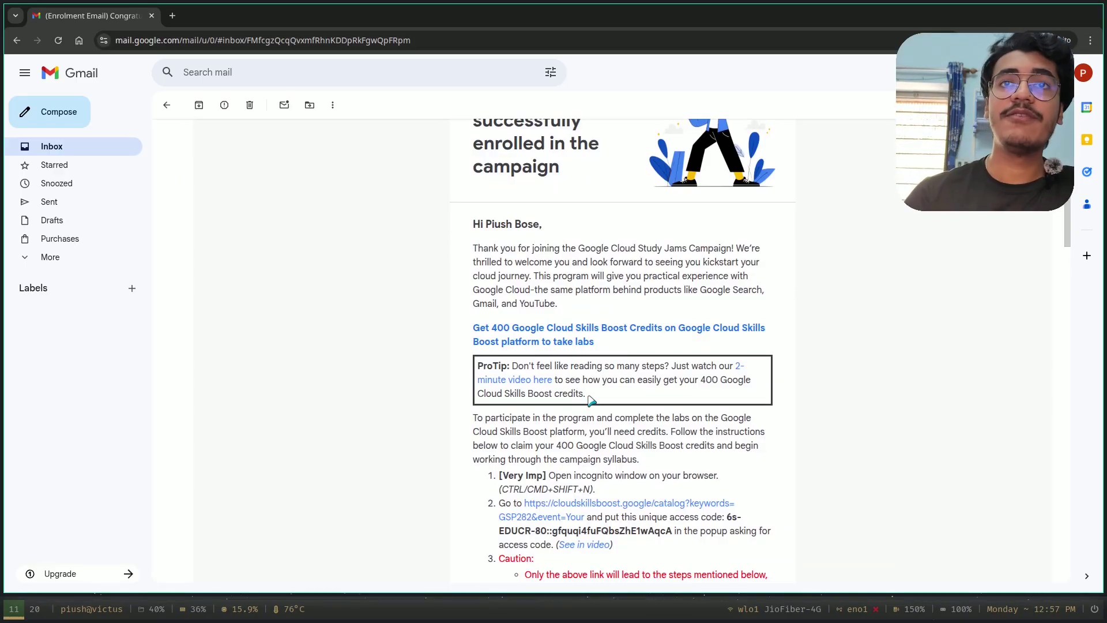
scroll(589, 399, down, 2)
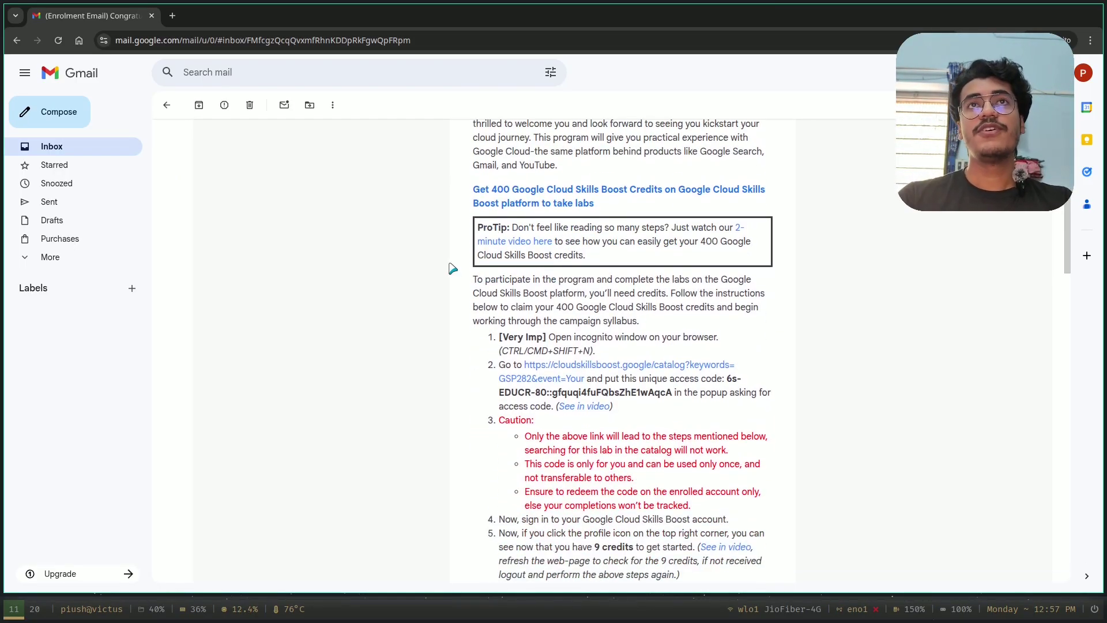
scroll(453, 267, up, 5)
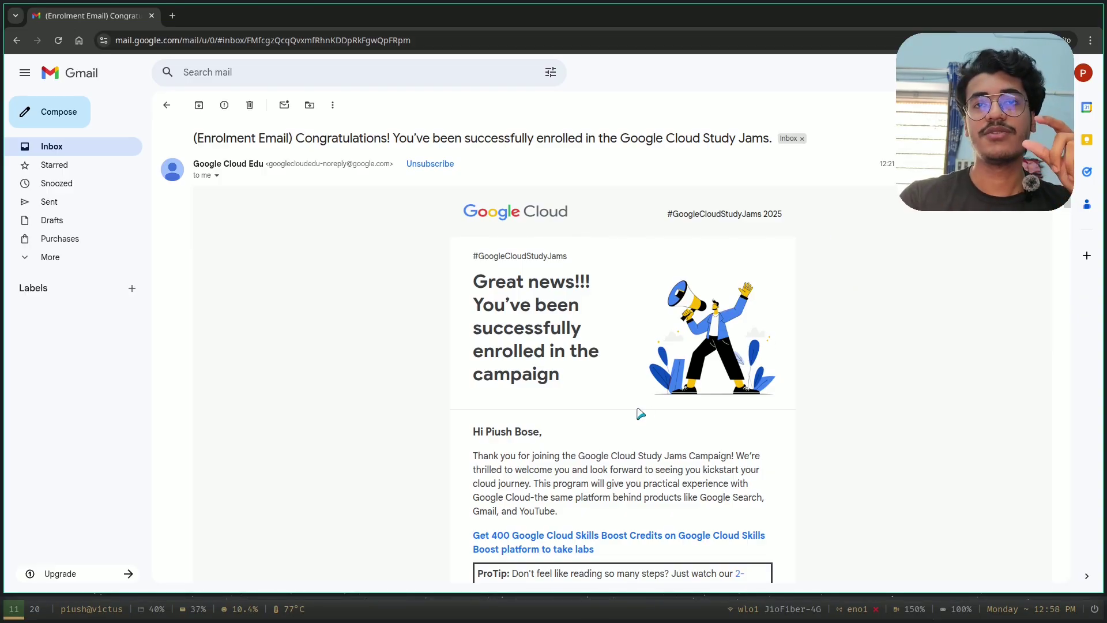
scroll(642, 398, down, 1)
scroll(633, 383, down, 2)
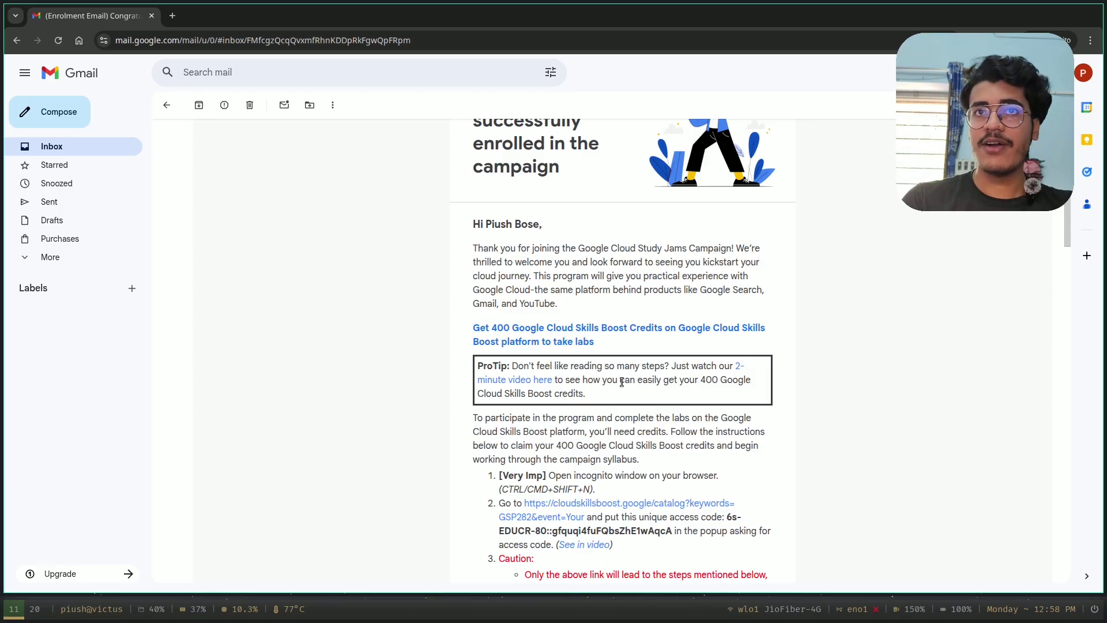
scroll(634, 404, down, 1)
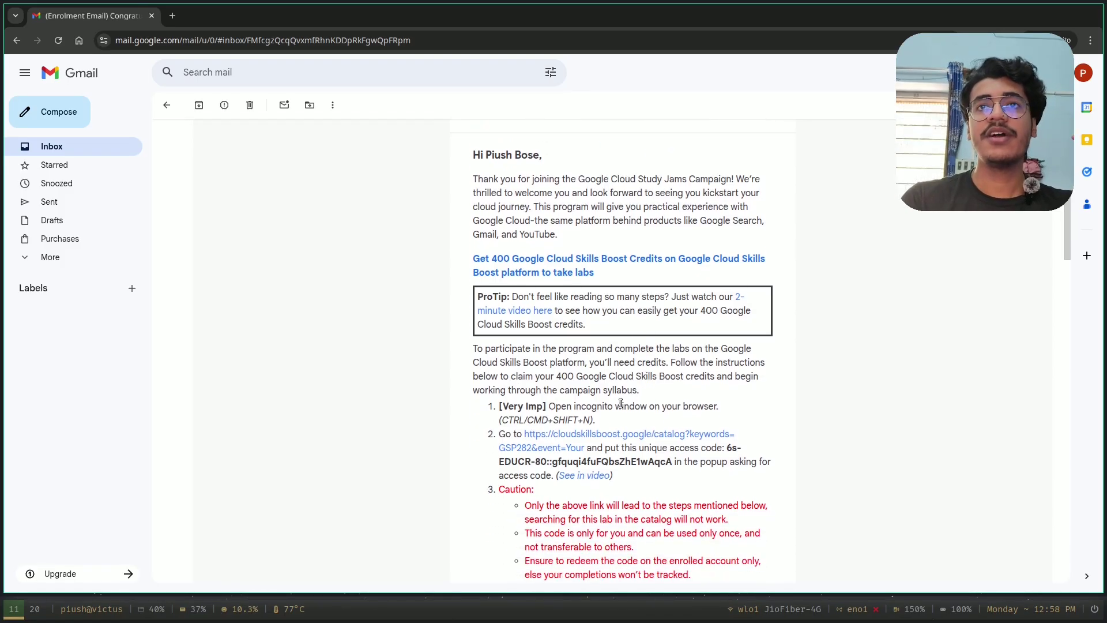
Open the Cloud Skills Boost catalog link from the email in a new tab and copy the link's address
click(551, 435)
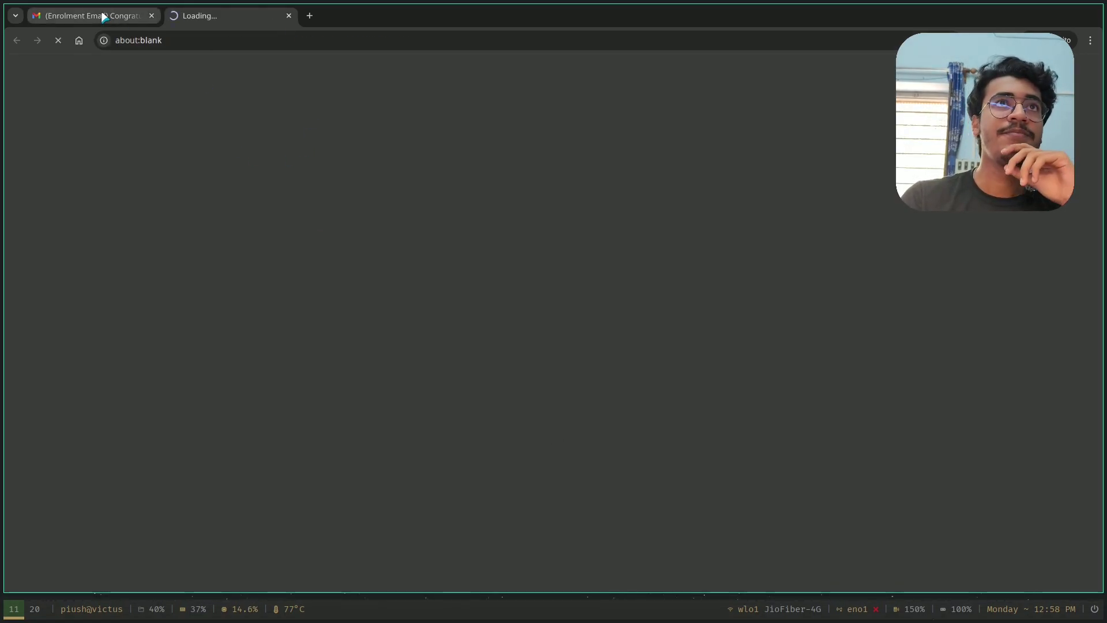
click(99, 16)
right_click(568, 441)
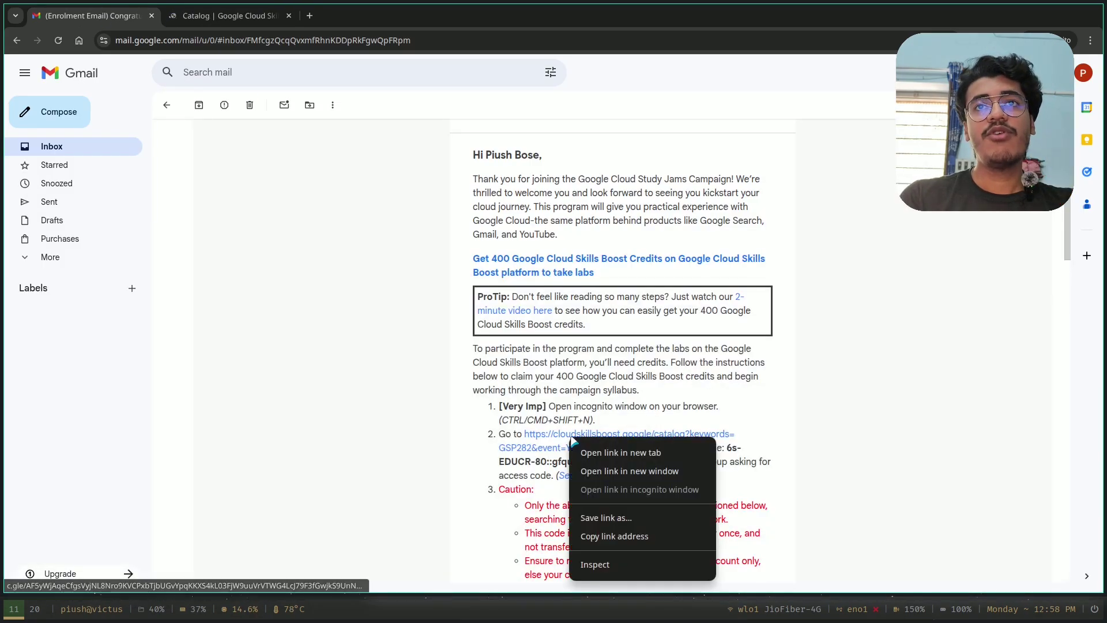
click(618, 534)
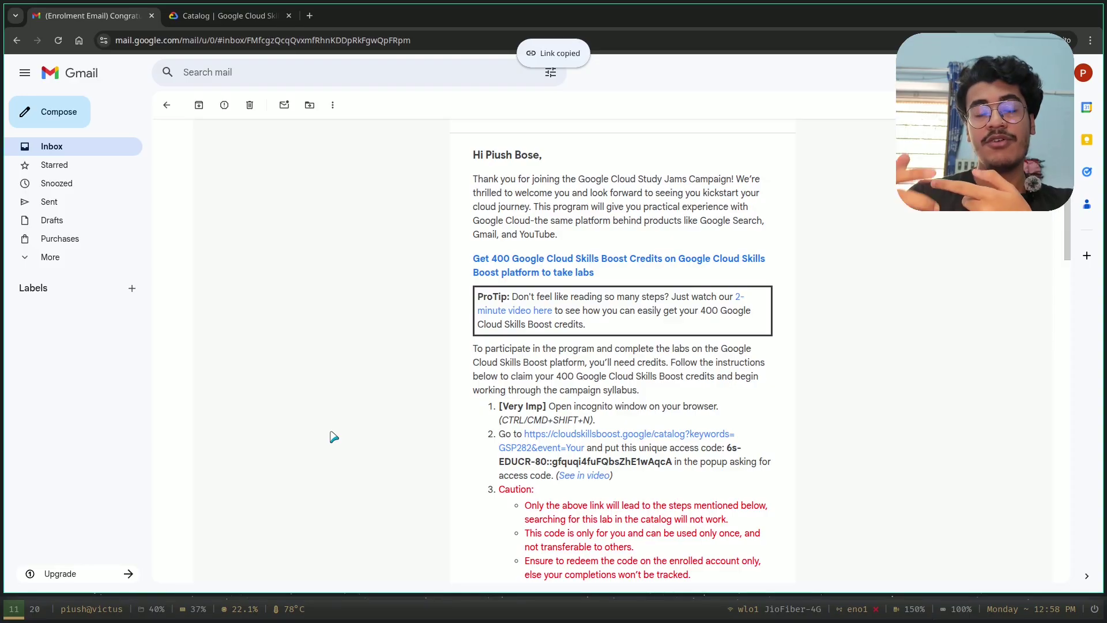
click(238, 12)
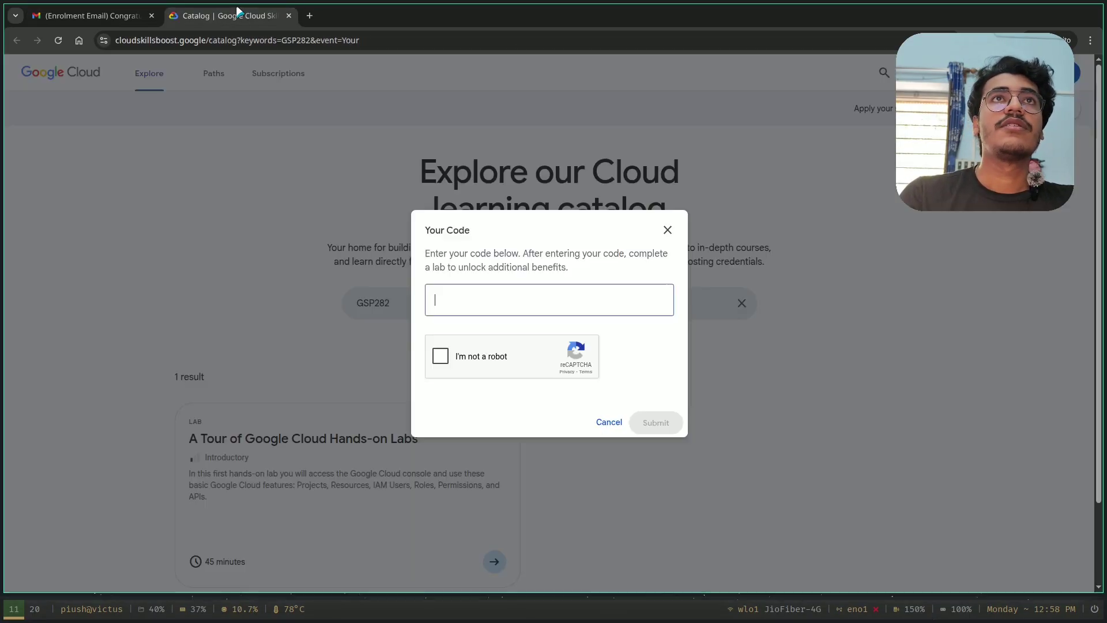
Copy the unique access code from the second instruction in the enrolment email
click(121, 16)
scroll(613, 383, down, 2)
scroll(613, 383, down, 3)
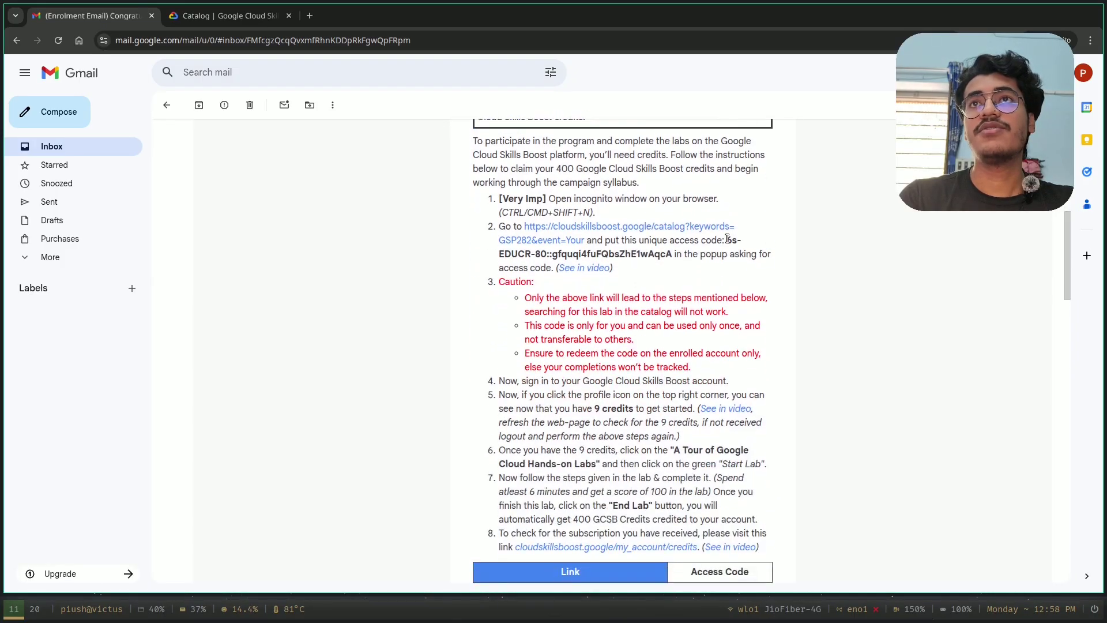
drag(726, 239, 665, 256)
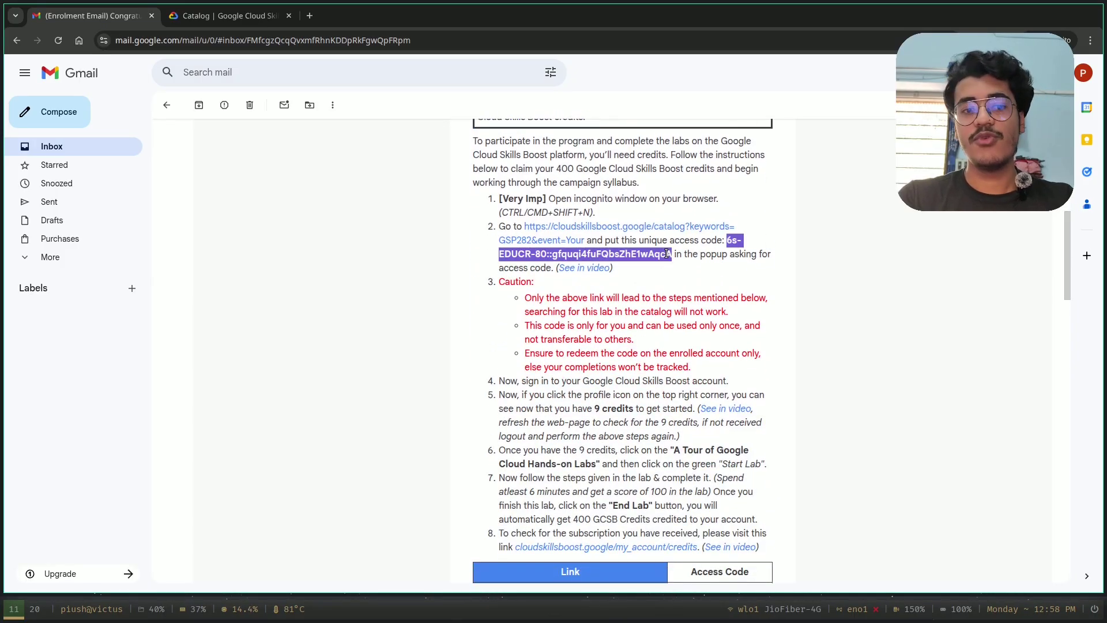
Paste the access code into the catalog page's Your Code dialog, pass the robot check and submit it
click(230, 15)
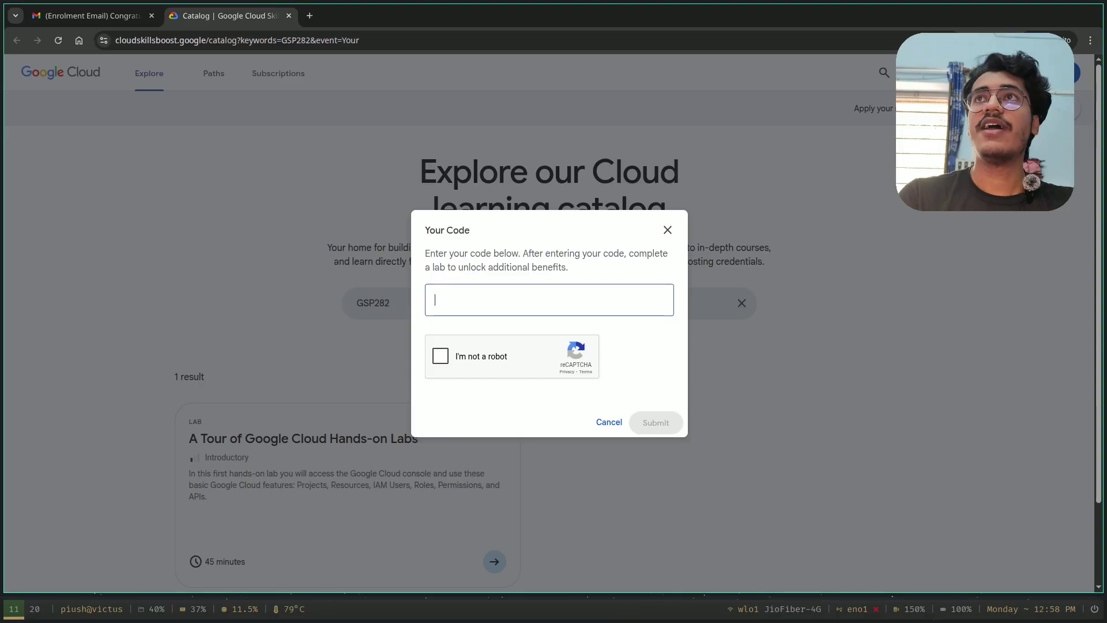
click(505, 299)
key(ctrl+v)
click(440, 356)
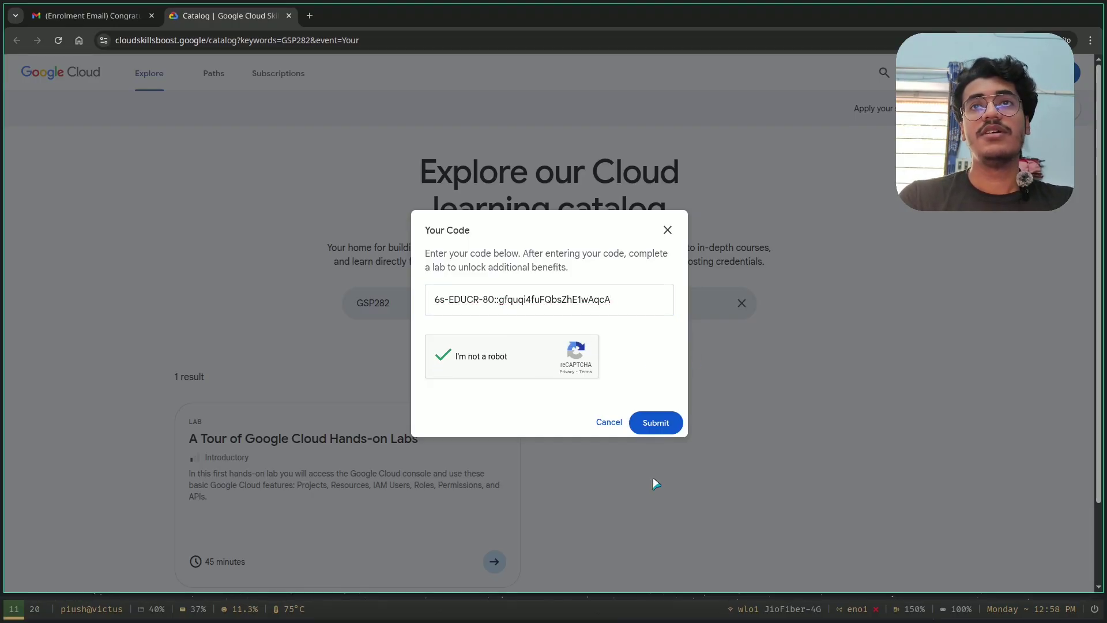
click(655, 432)
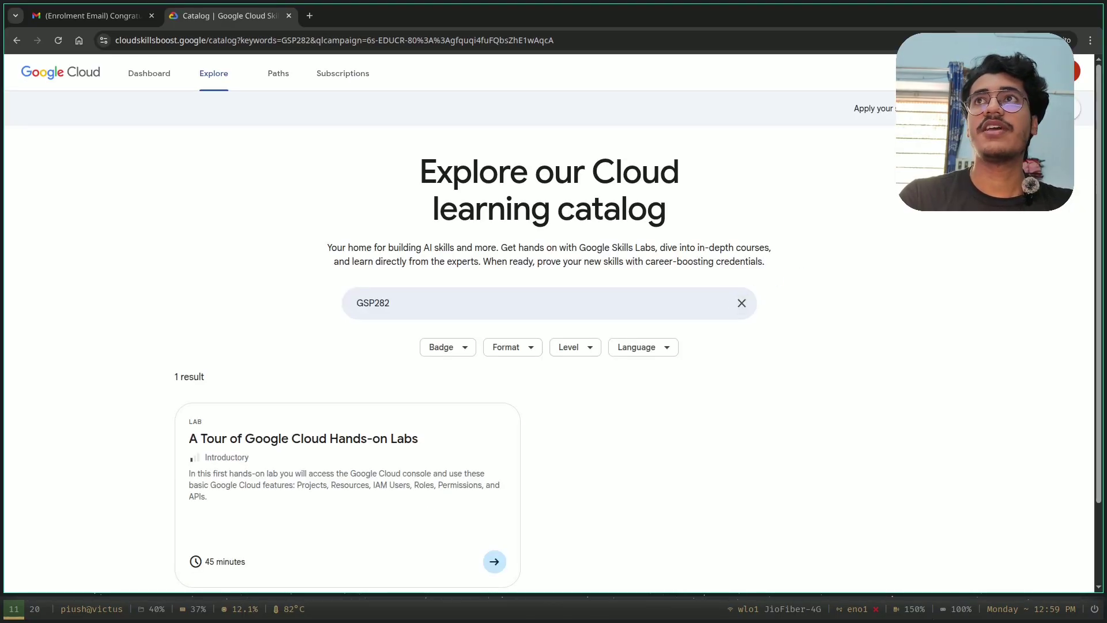
View the account menu, and open the lab "A Tour of Google Cloud Hands-on Labs" from the catalog results
click(1073, 71)
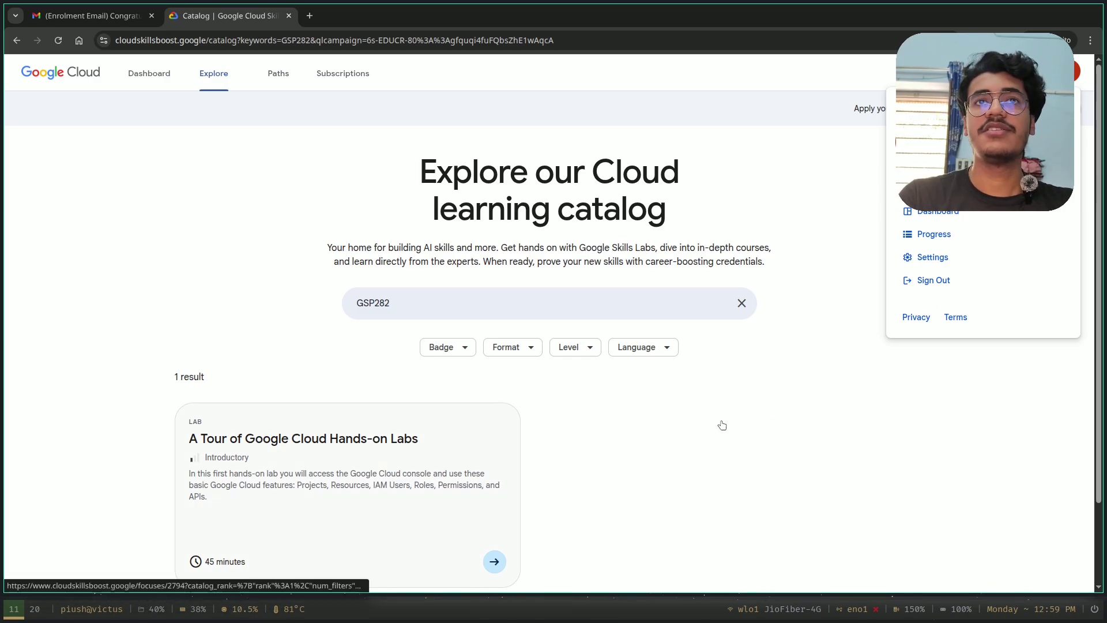
click(494, 560)
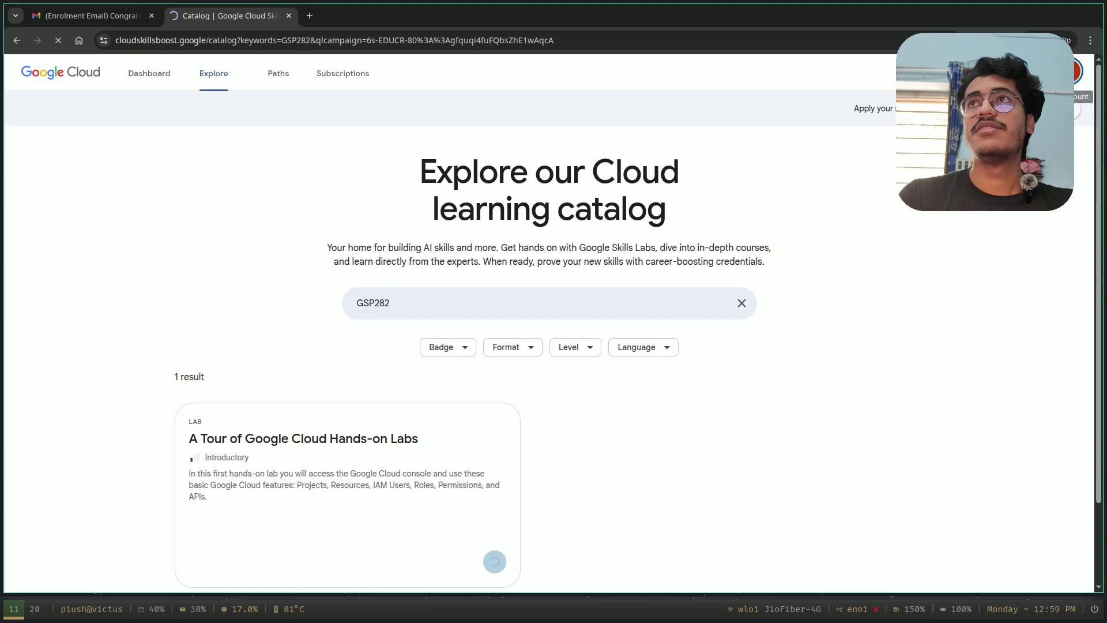
scroll(792, 378, down, 2)
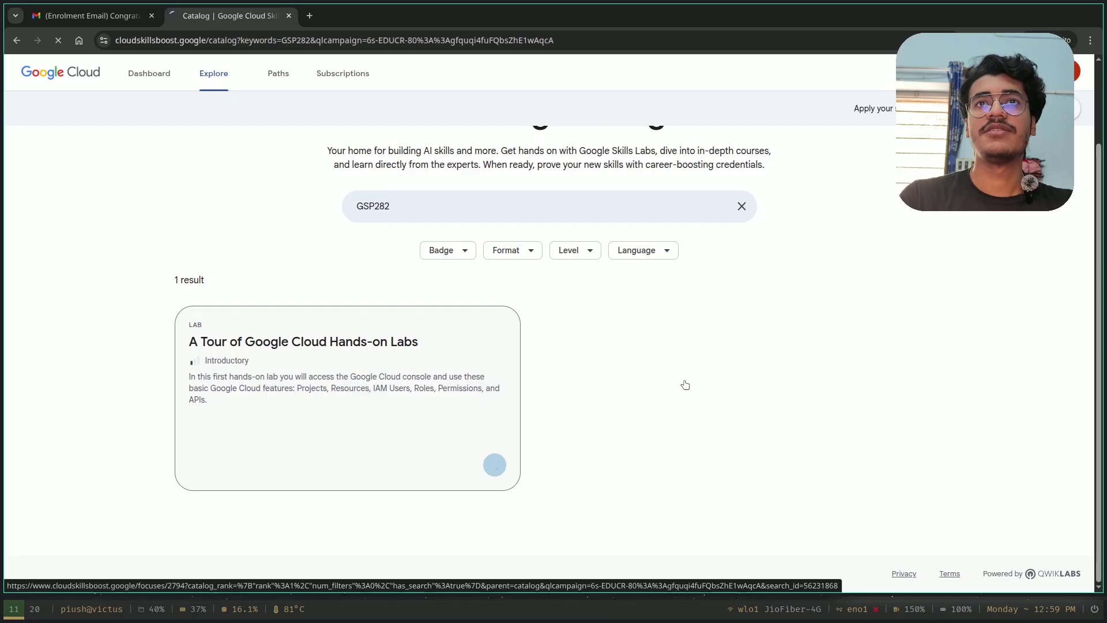
scroll(697, 395, up, 1)
scroll(703, 393, down, 1)
scroll(704, 392, up, 1)
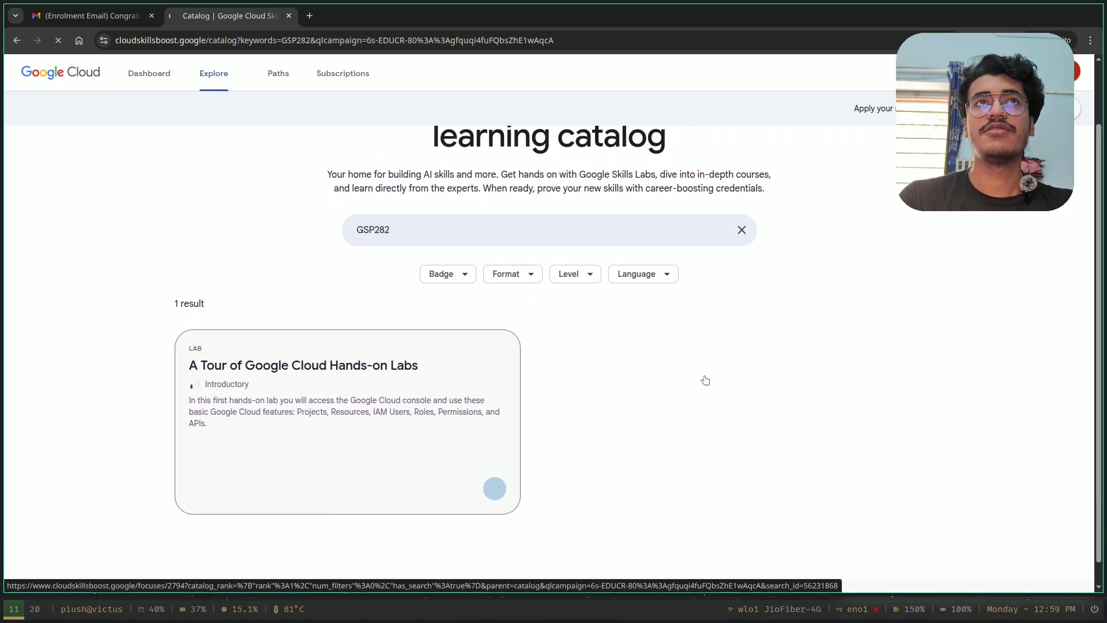
scroll(707, 377, up, 1)
click(92, 15)
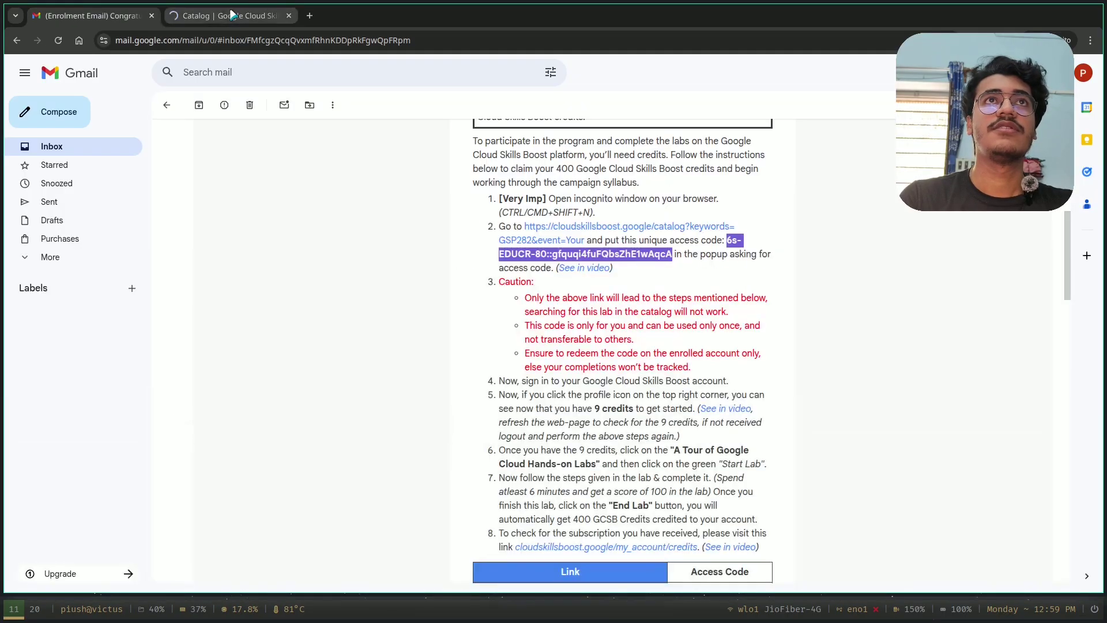
click(233, 14)
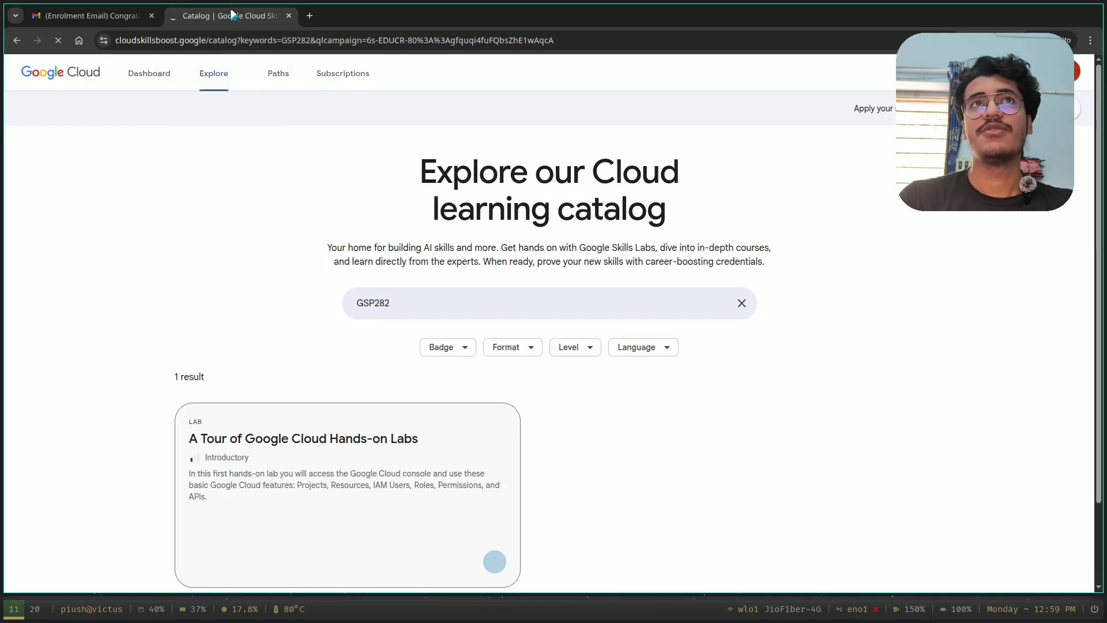
click(346, 501)
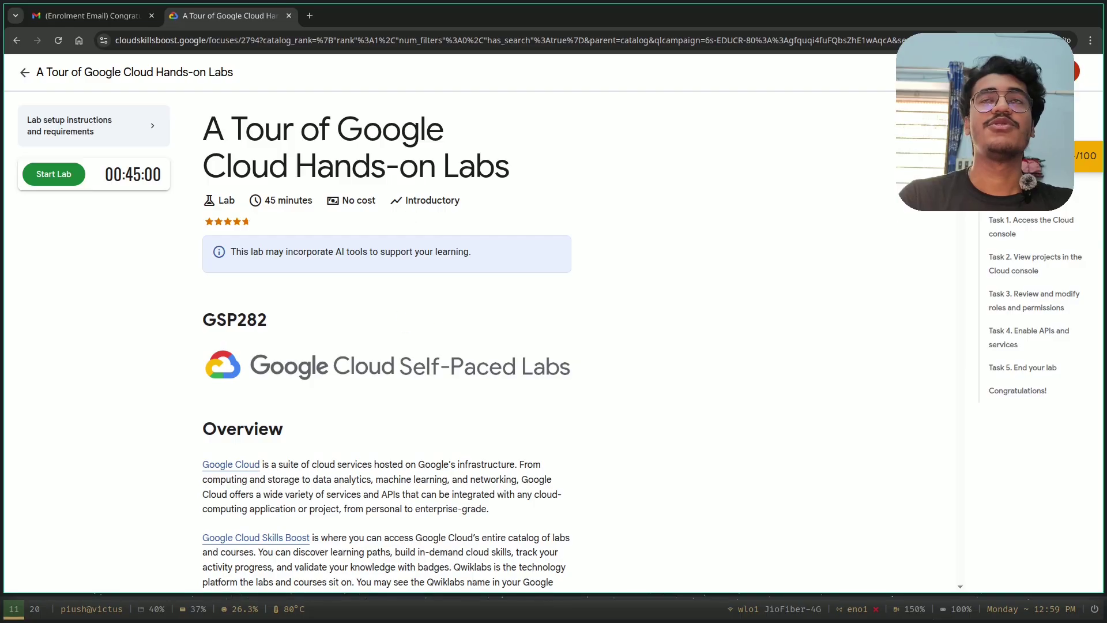
Look through the lab's overview and task instructions before starting it
scroll(554, 349, down, 15)
scroll(554, 349, up, 14)
scroll(554, 350, up, 1)
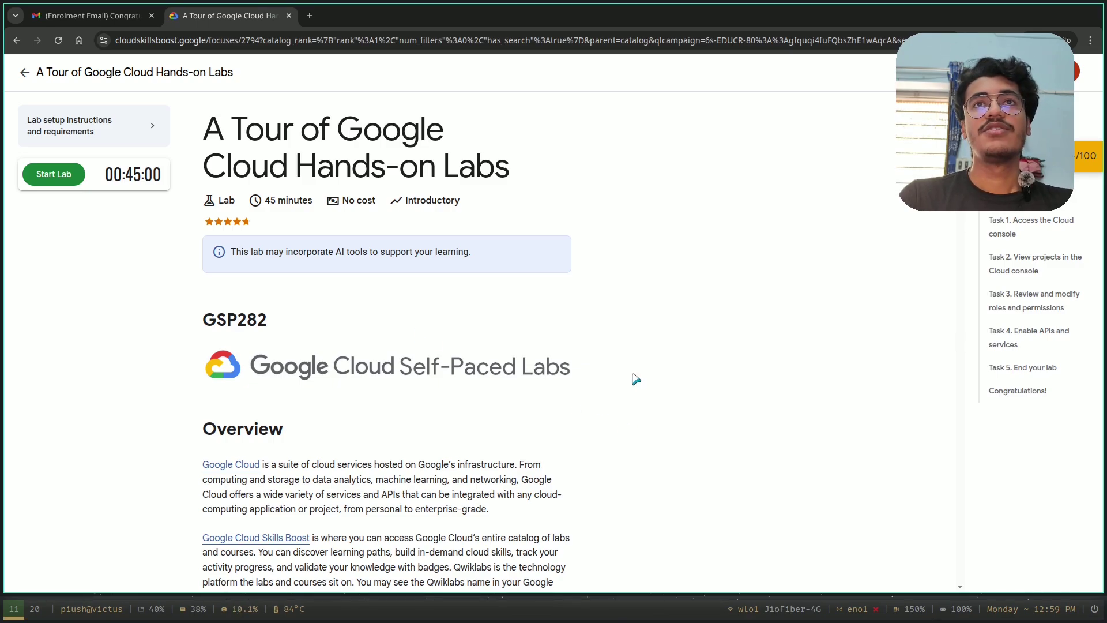
scroll(635, 379, down, 5)
scroll(619, 369, up, 5)
scroll(596, 362, down, 1)
scroll(594, 358, down, 3)
scroll(592, 358, up, 4)
scroll(478, 470, down, 4)
scroll(483, 464, up, 4)
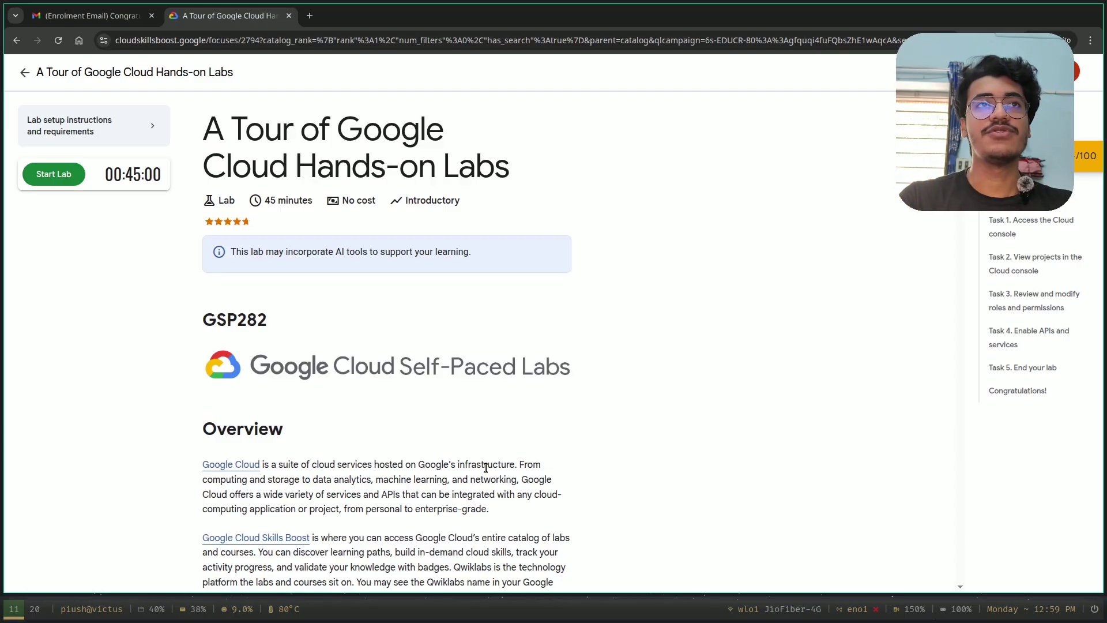
Start the lab and open its Google Cloud console sign-in page in a new tab
click(55, 176)
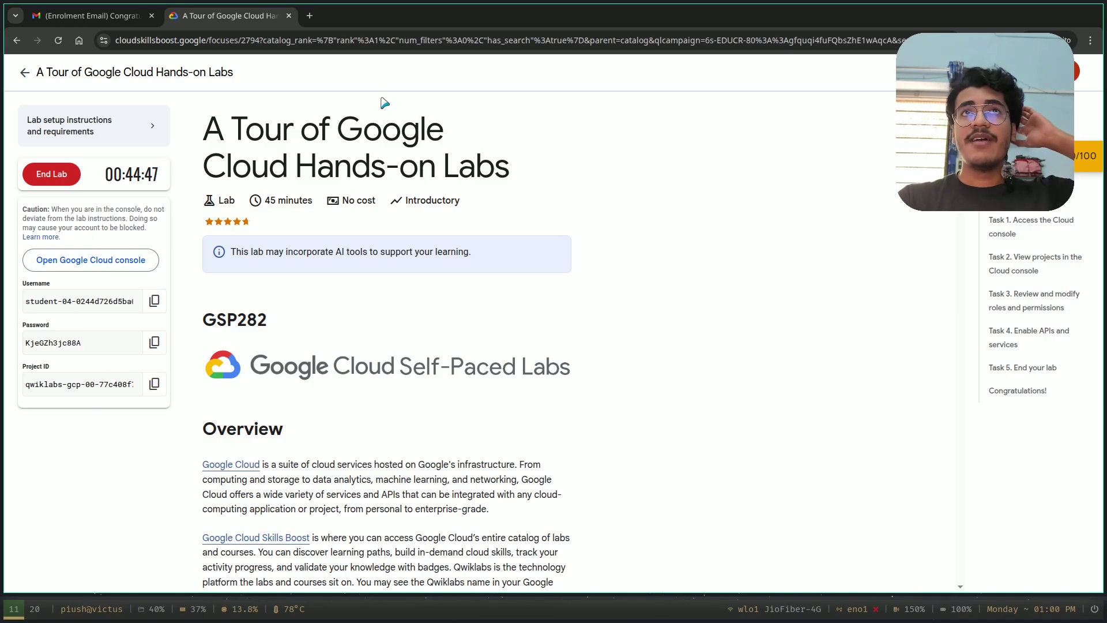
click(132, 260)
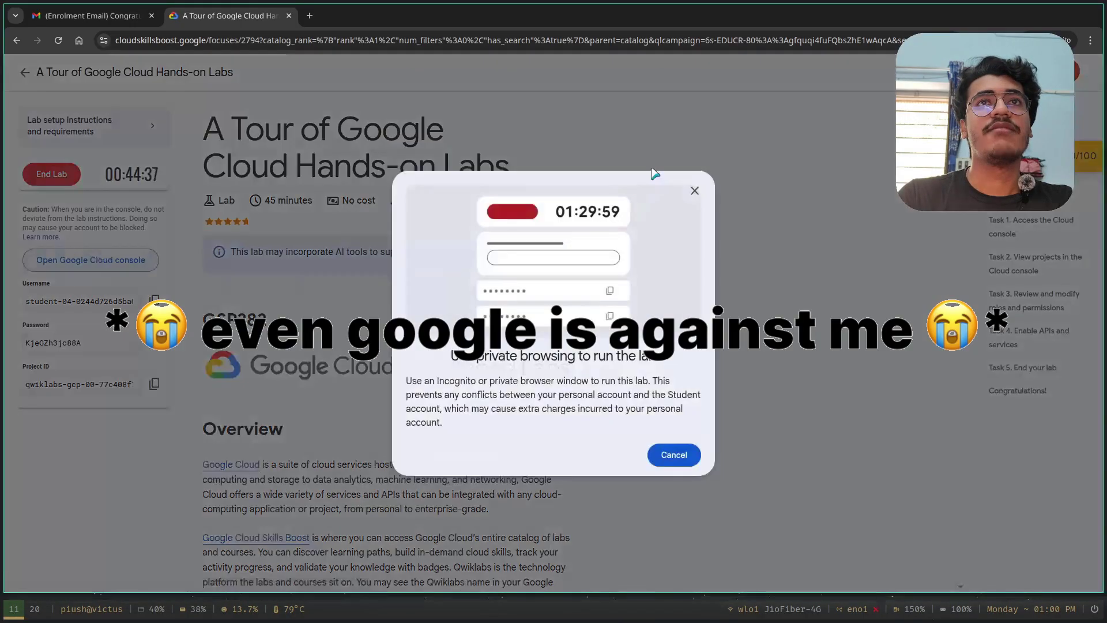
click(674, 458)
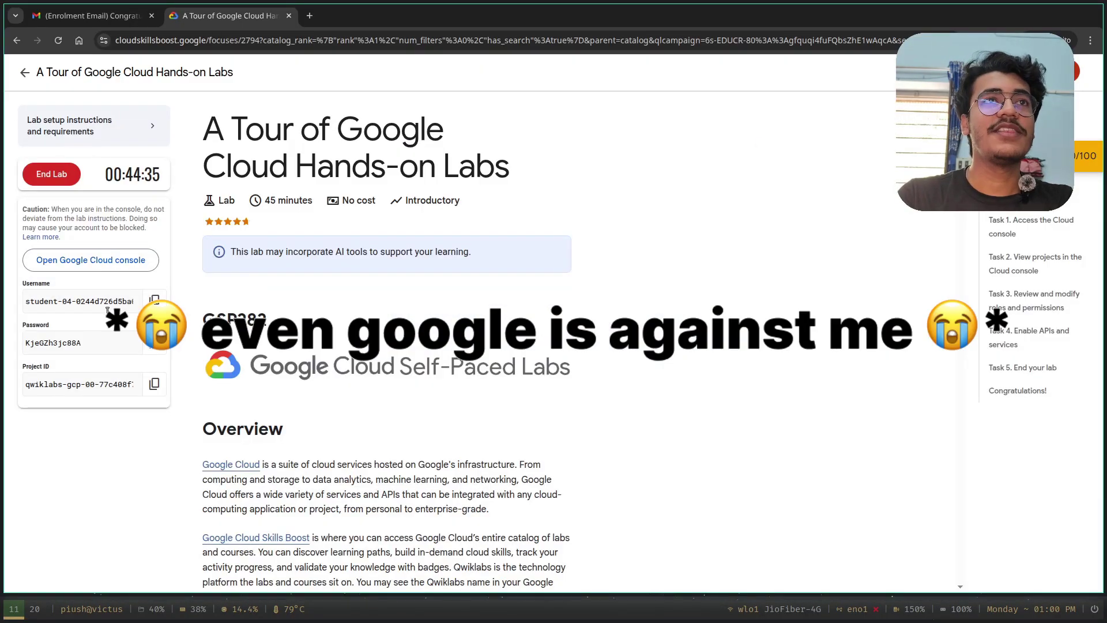
click(137, 264)
right_click(141, 262)
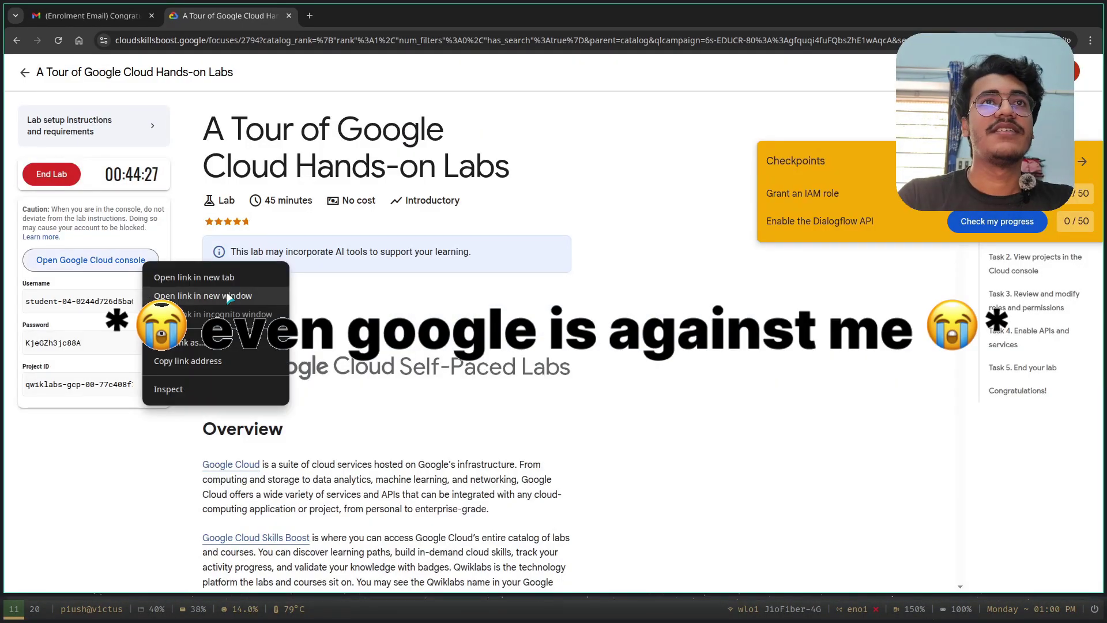
click(172, 275)
click(362, 17)
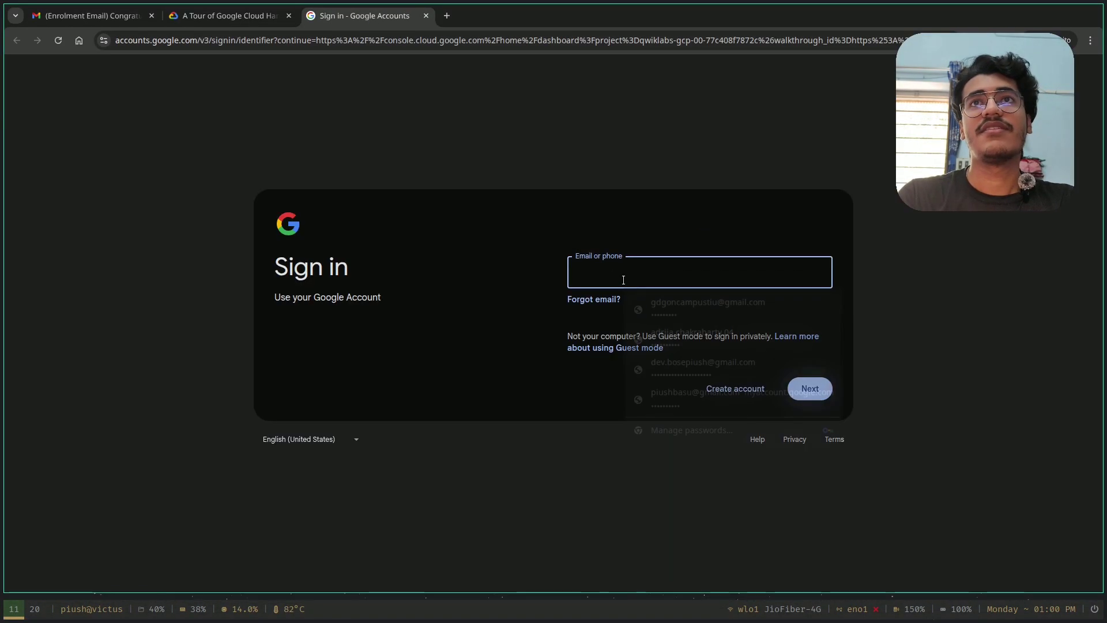
Copy the lab's username and submit it as the account e-mail on the Google sign-in page
click(234, 13)
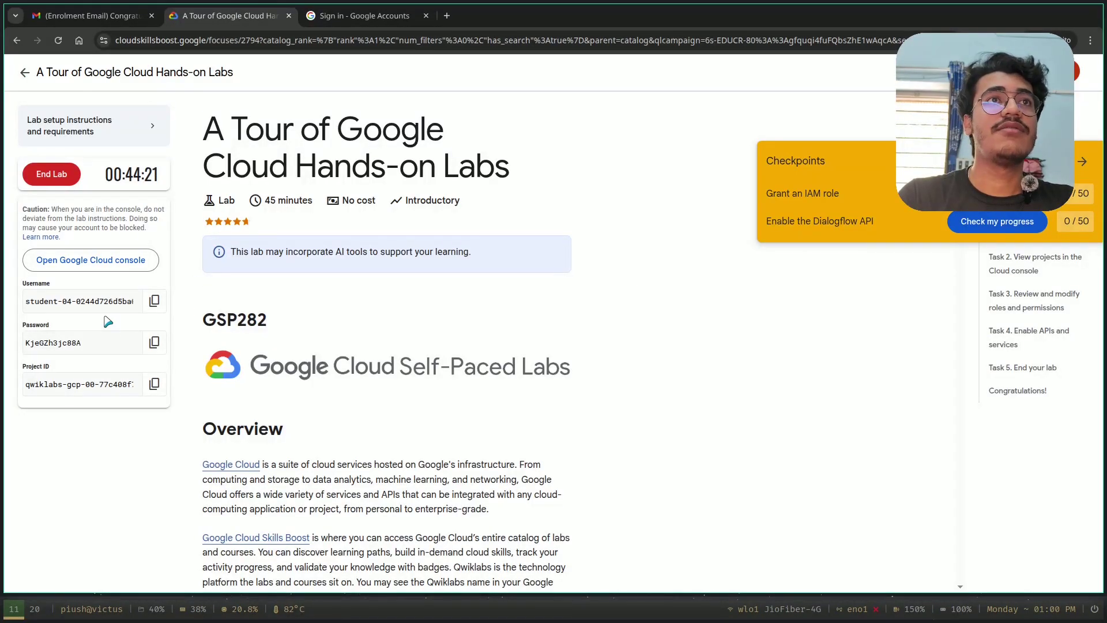
click(154, 301)
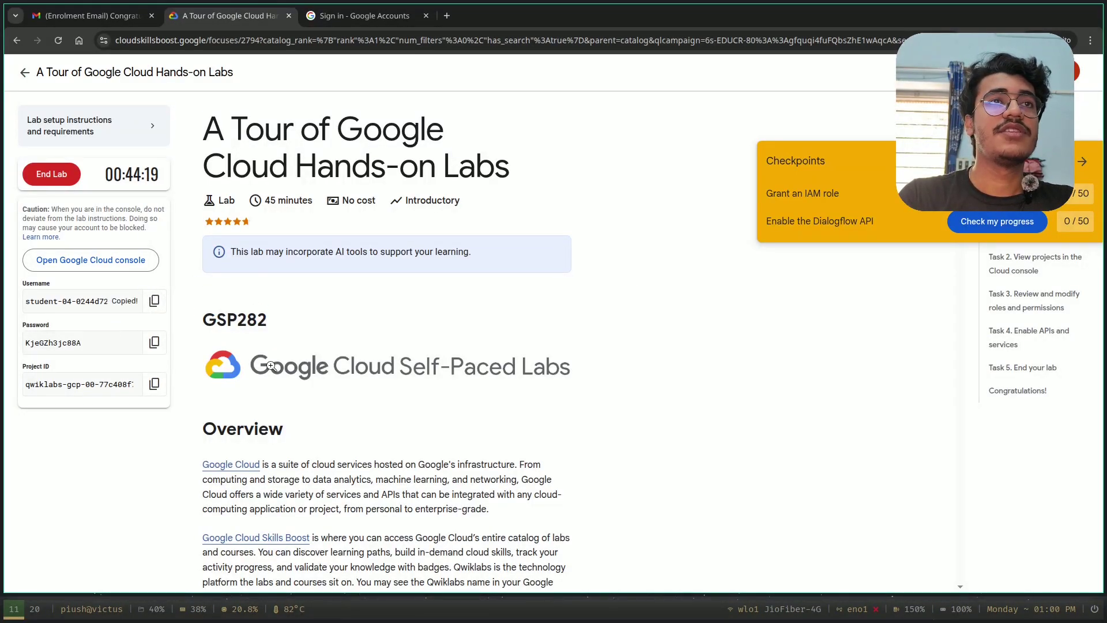
click(358, 18)
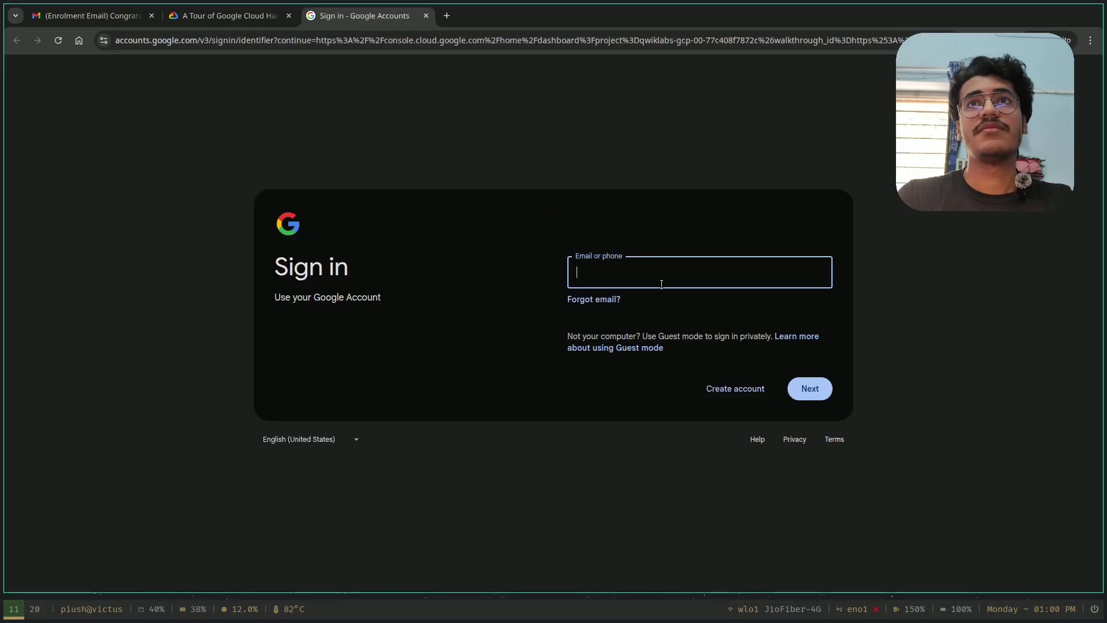
key(ctrl+v)
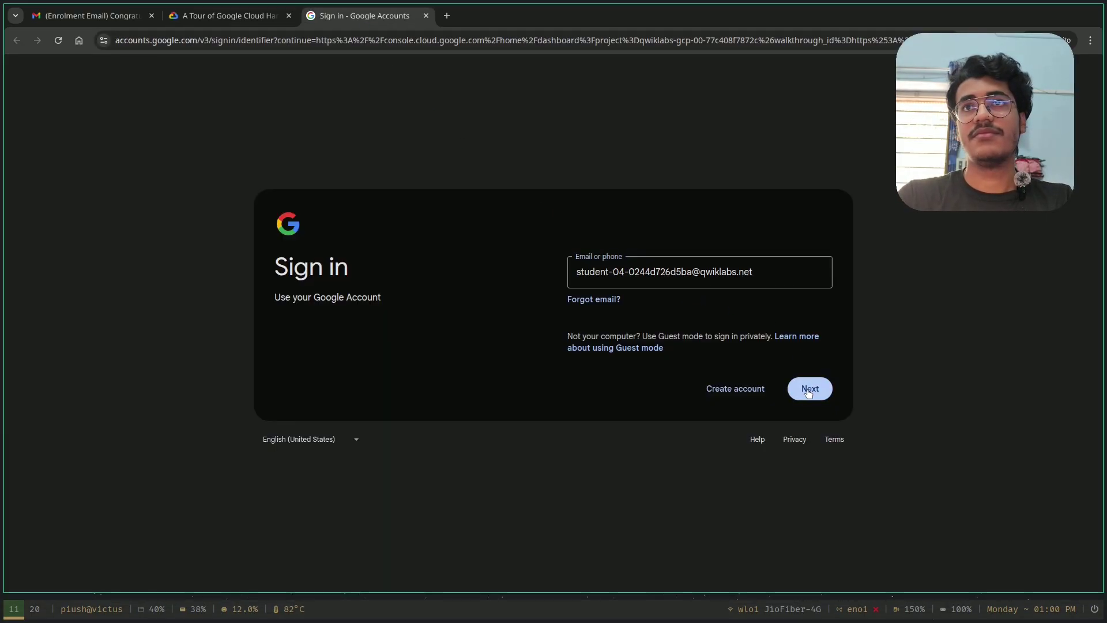
click(809, 388)
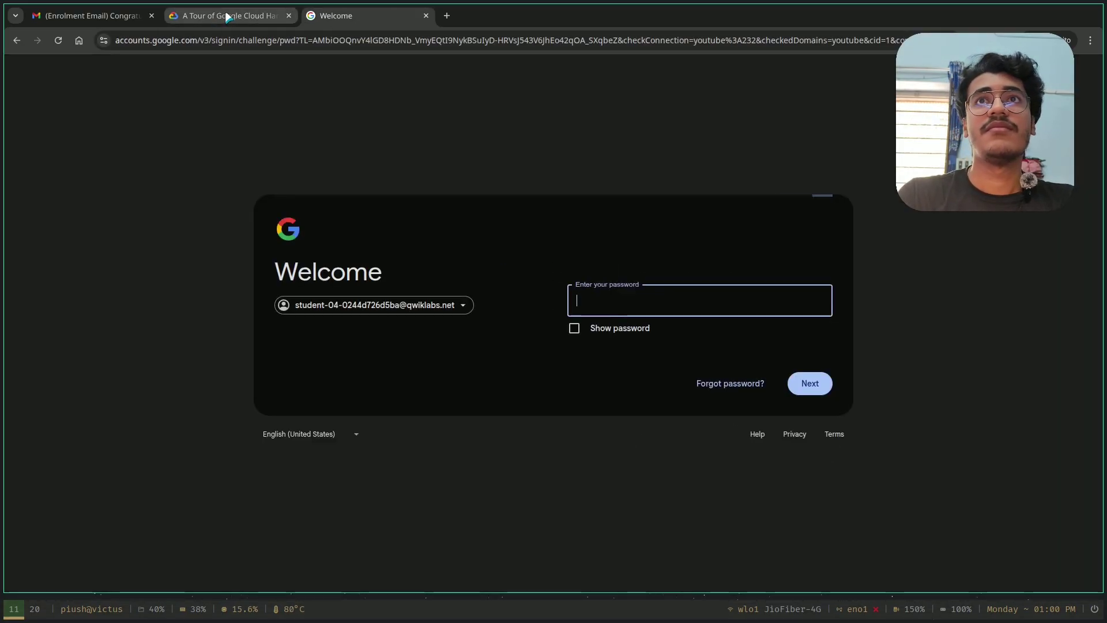
Copy the lab's password, submit it on the Google sign-in page, and acknowledge the new-account terms
click(230, 15)
click(154, 343)
key(ctrl+Tab)
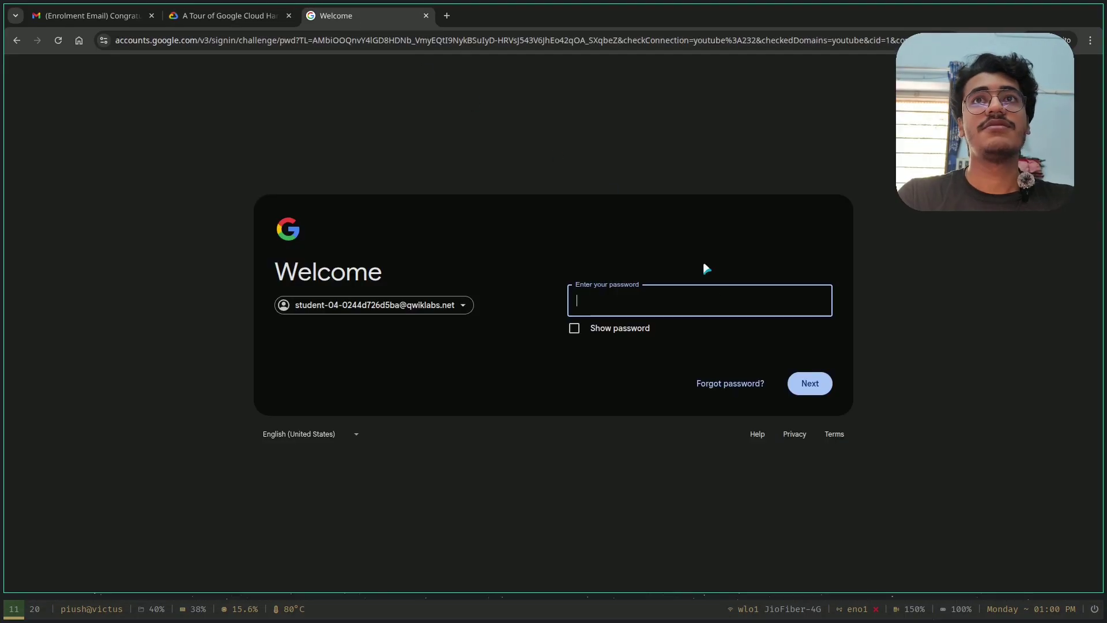
click(706, 305)
key(ctrl+v)
click(574, 328)
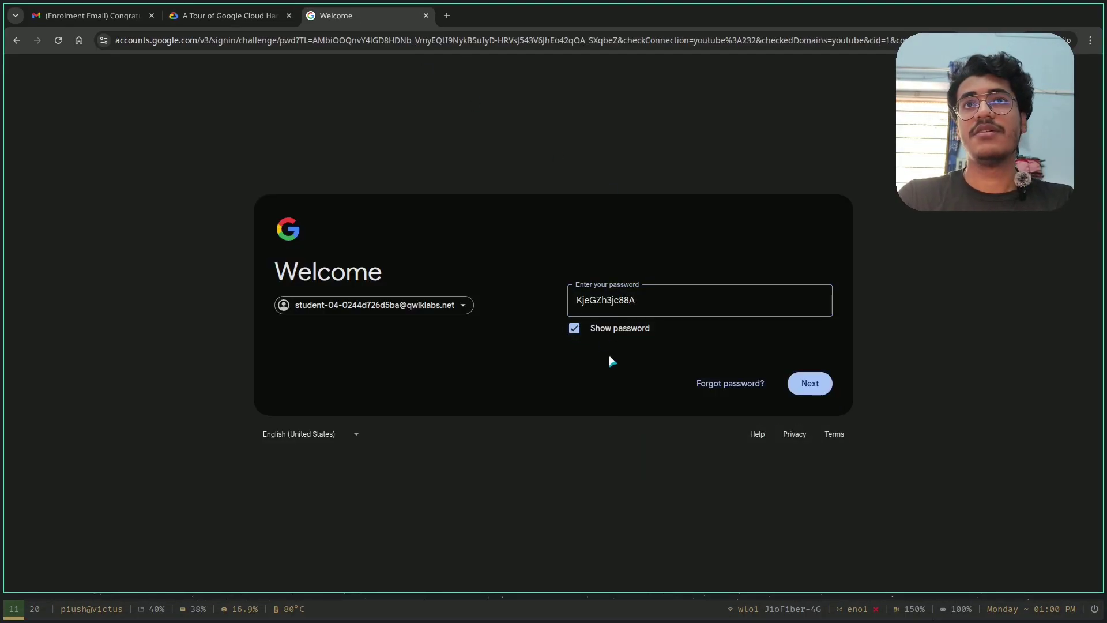
click(798, 381)
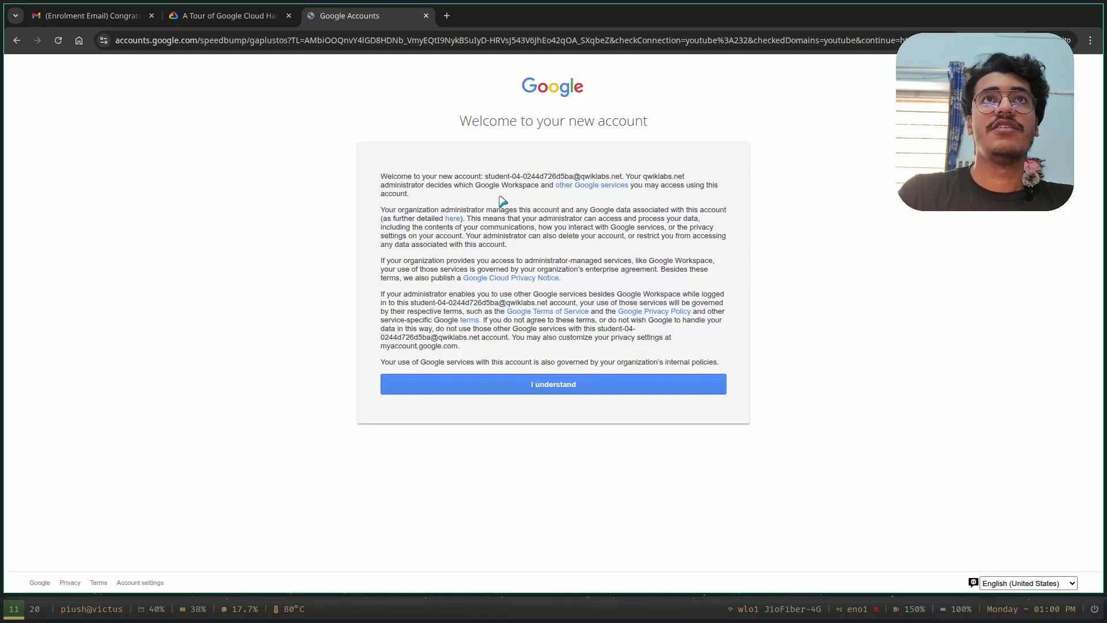
click(522, 386)
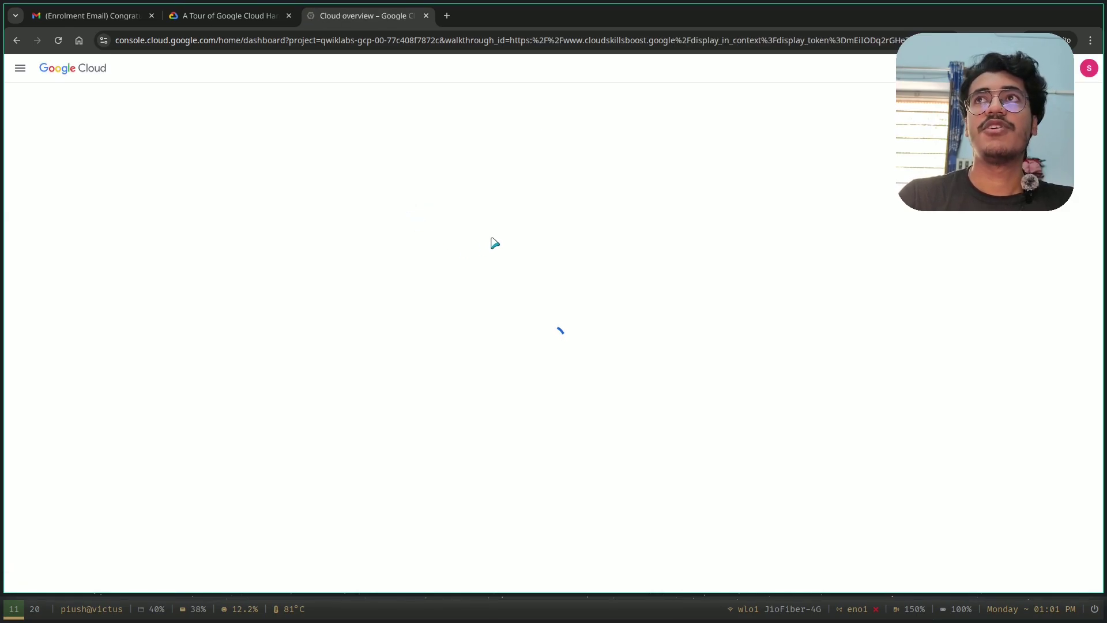
Agree to the Google Cloud Platform Terms of Service in the console's welcome dialog and continue
click(251, 21)
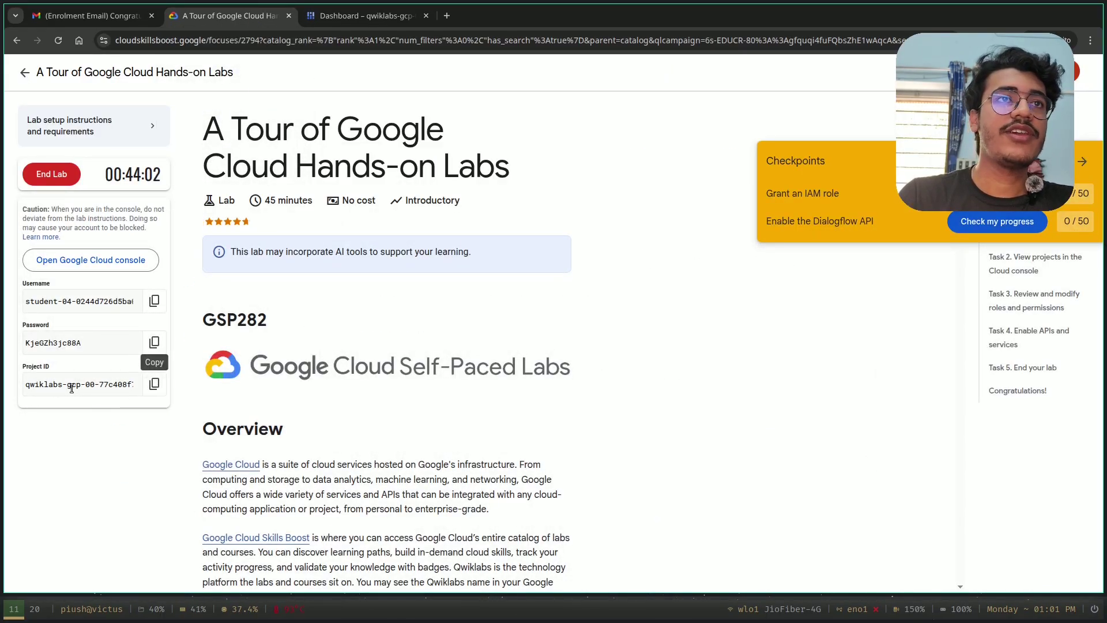
click(360, 15)
click(414, 408)
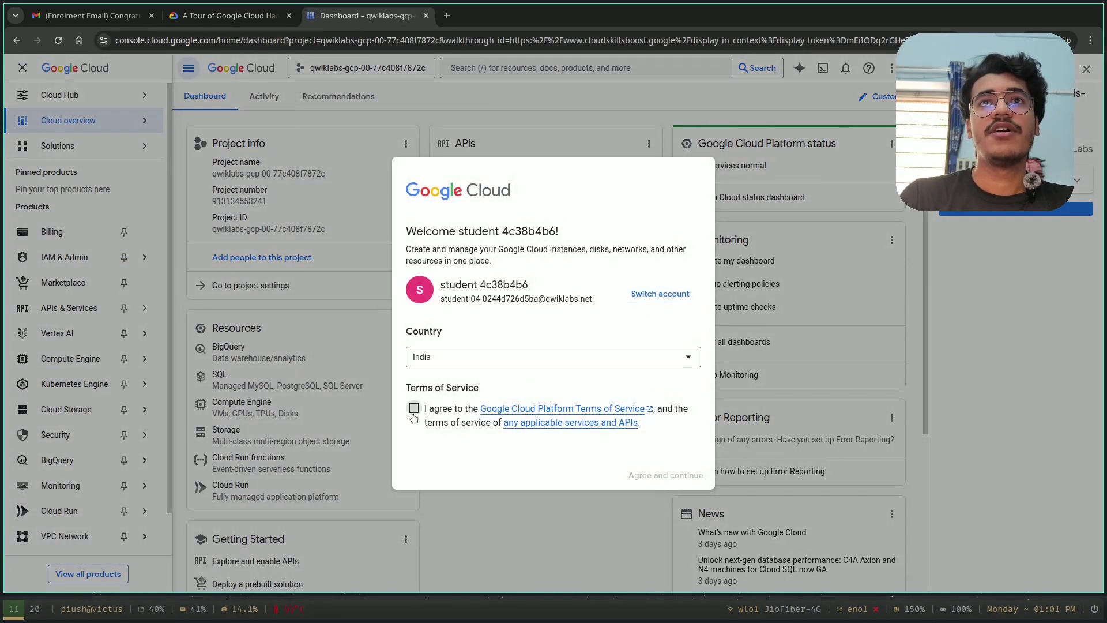
click(673, 474)
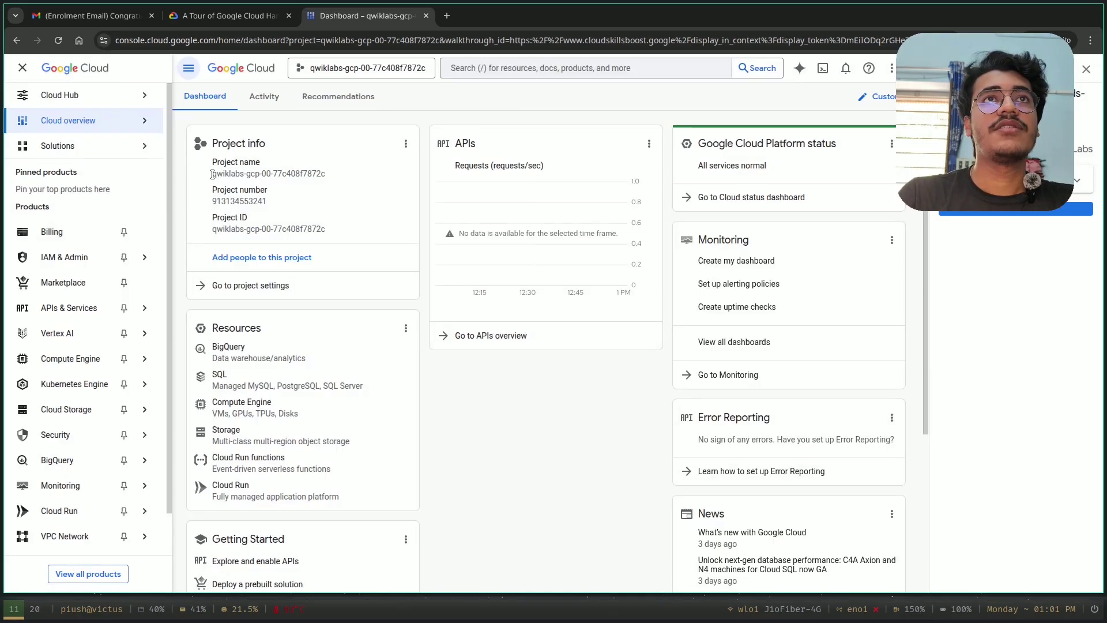
Split the Google Cloud console tab into its own window side by side with the lab instructions
drag(212, 174, 336, 181)
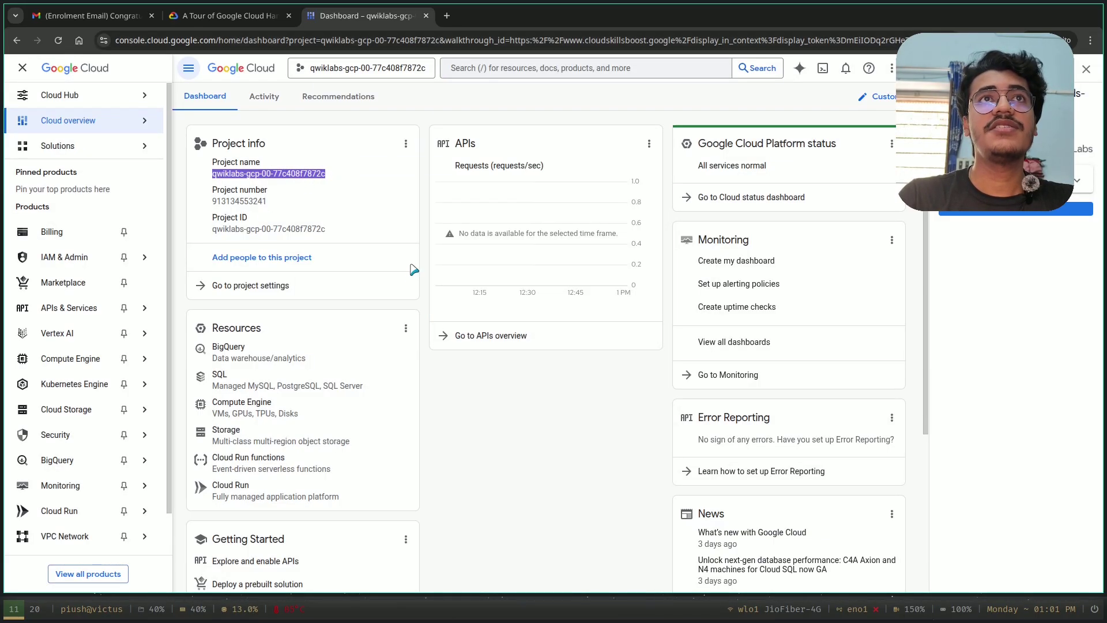
click(209, 17)
drag(358, 16, 556, 191)
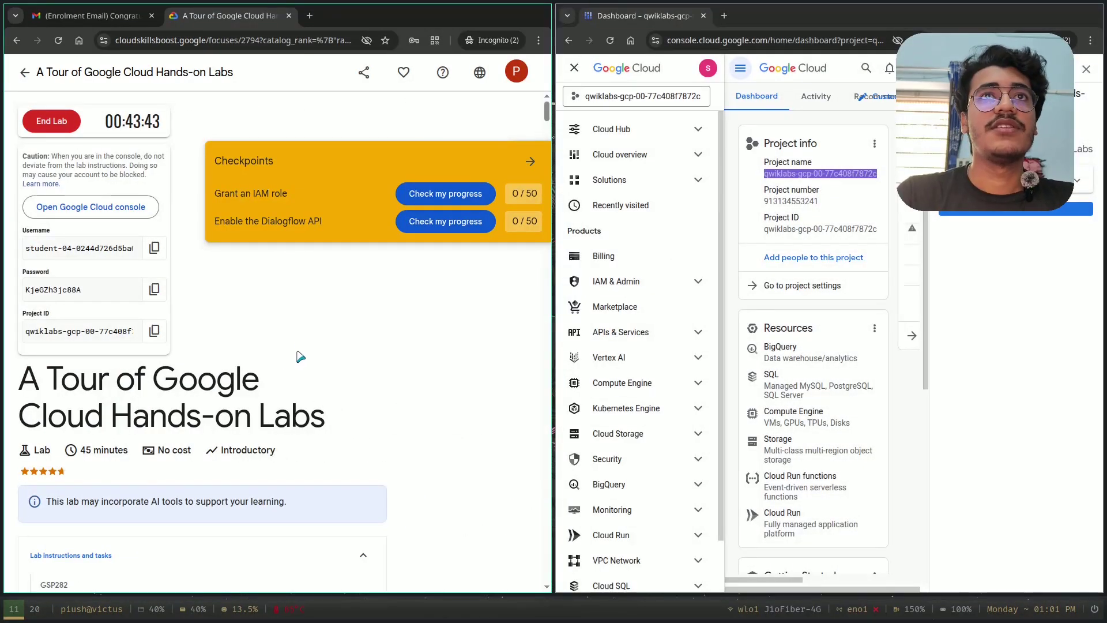
Collapse the checkpoints panel and read the lab's objectives and fundamentals through to the first "Test your understanding" quiz
scroll(376, 306, down, 5)
click(540, 169)
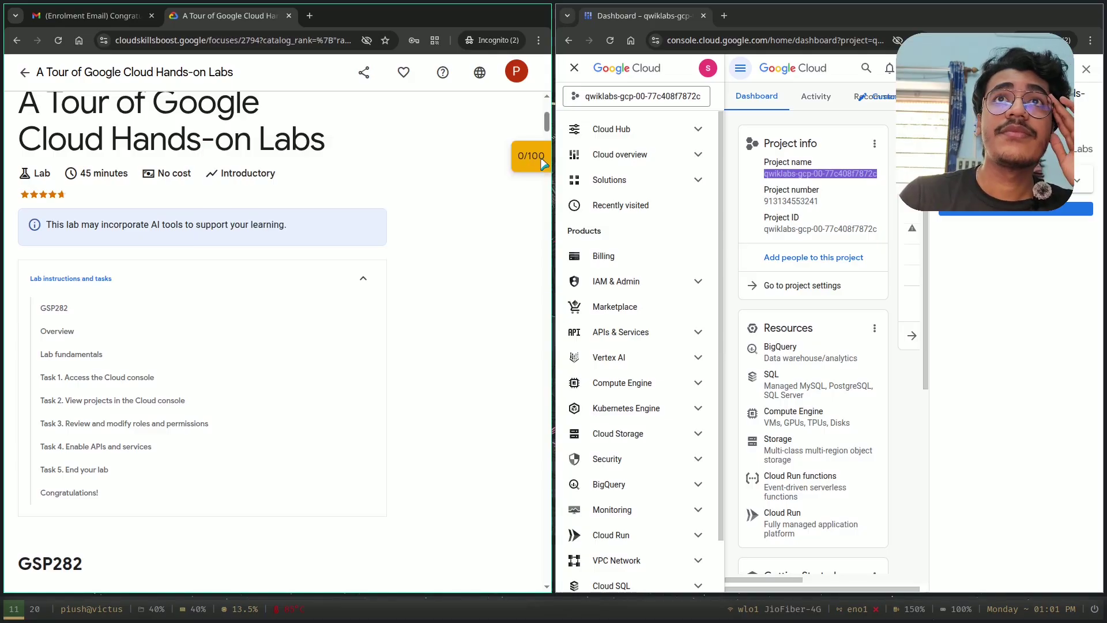
scroll(395, 340, down, 9)
scroll(392, 332, down, 7)
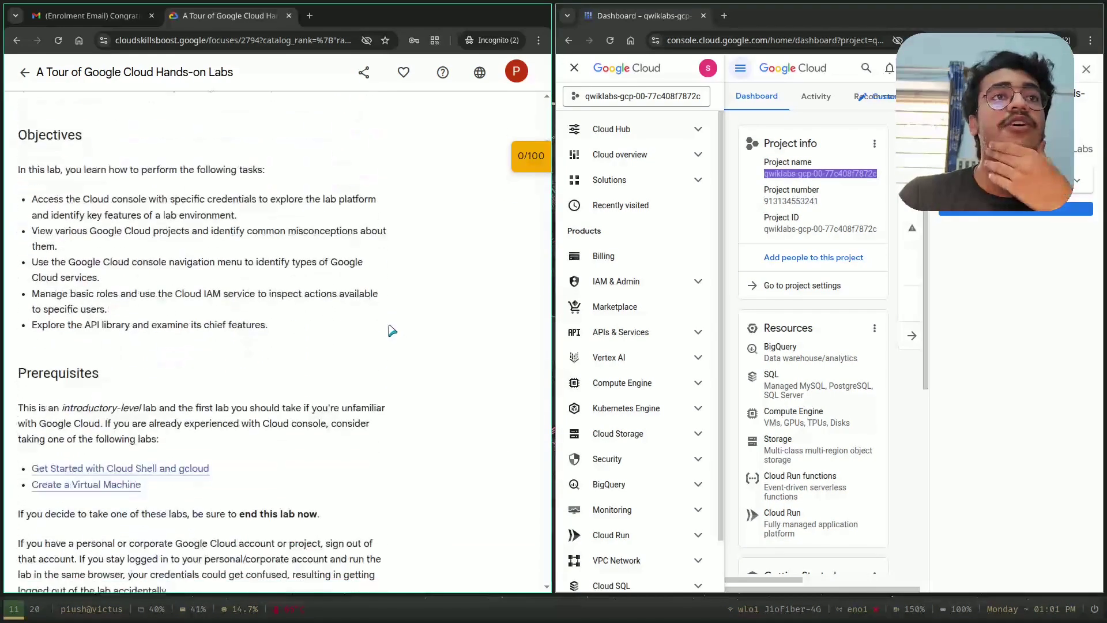
scroll(277, 323, down, 9)
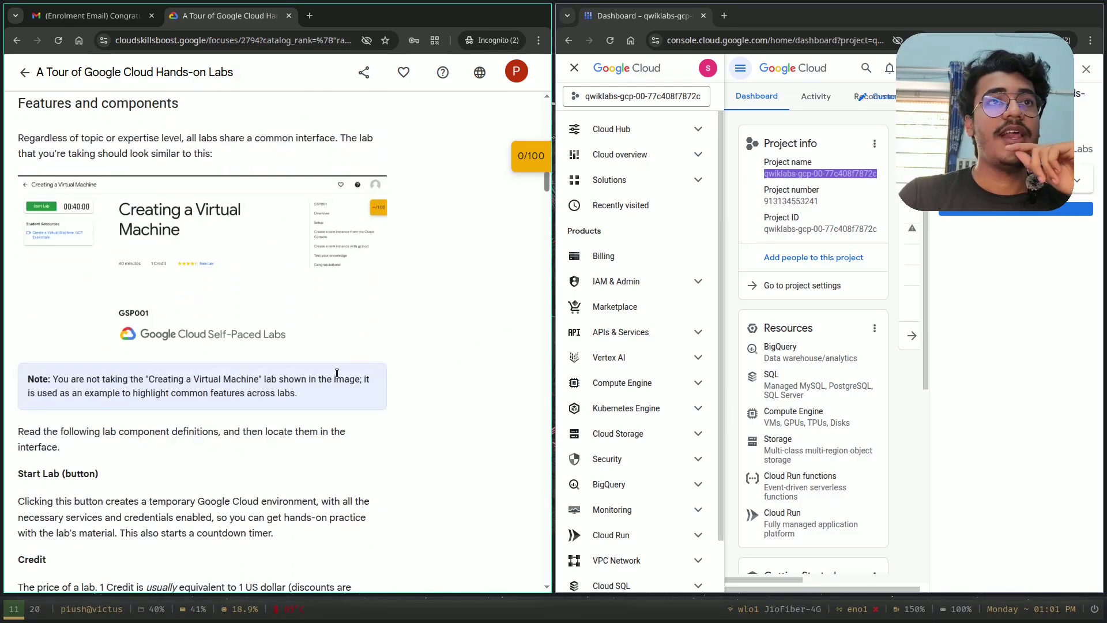
scroll(337, 373, down, 5)
scroll(346, 323, down, 6)
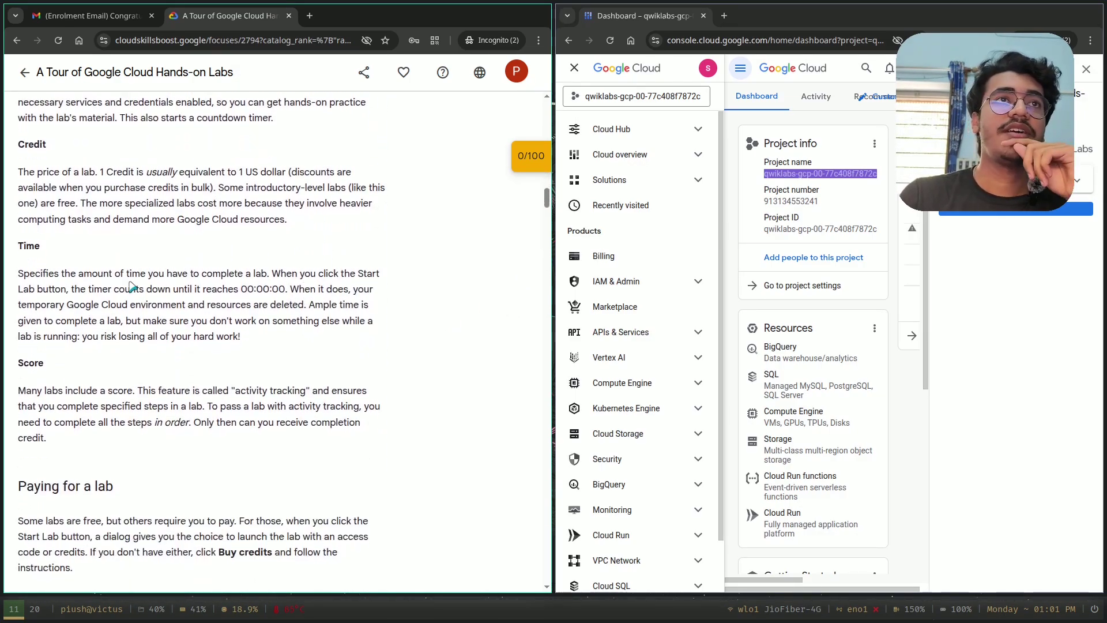
scroll(383, 329, up, 7)
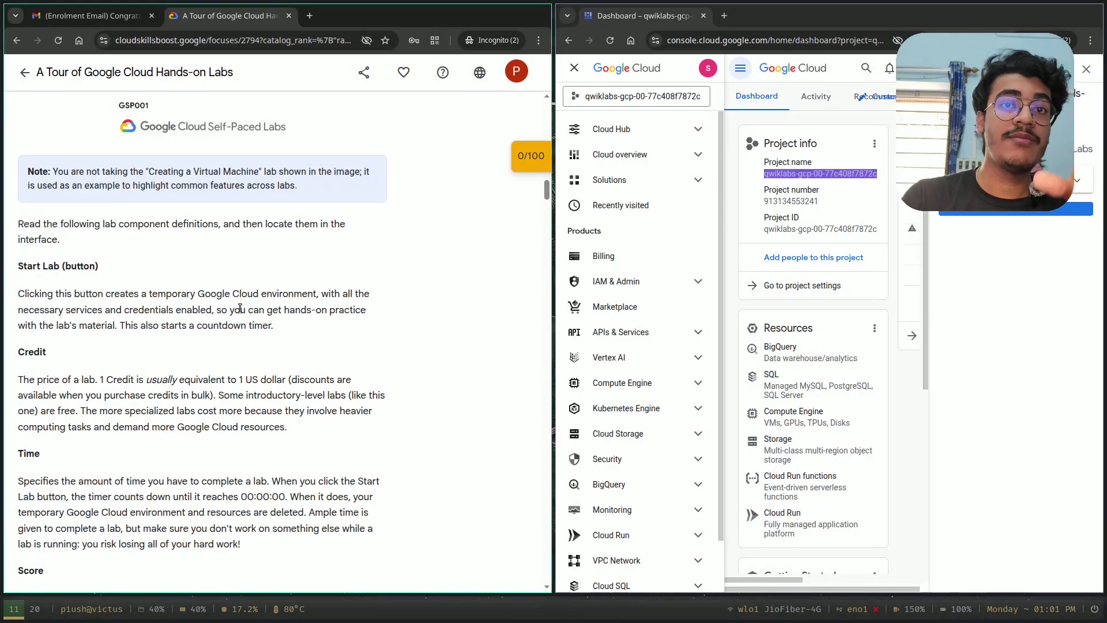
scroll(242, 312, down, 8)
scroll(315, 457, down, 8)
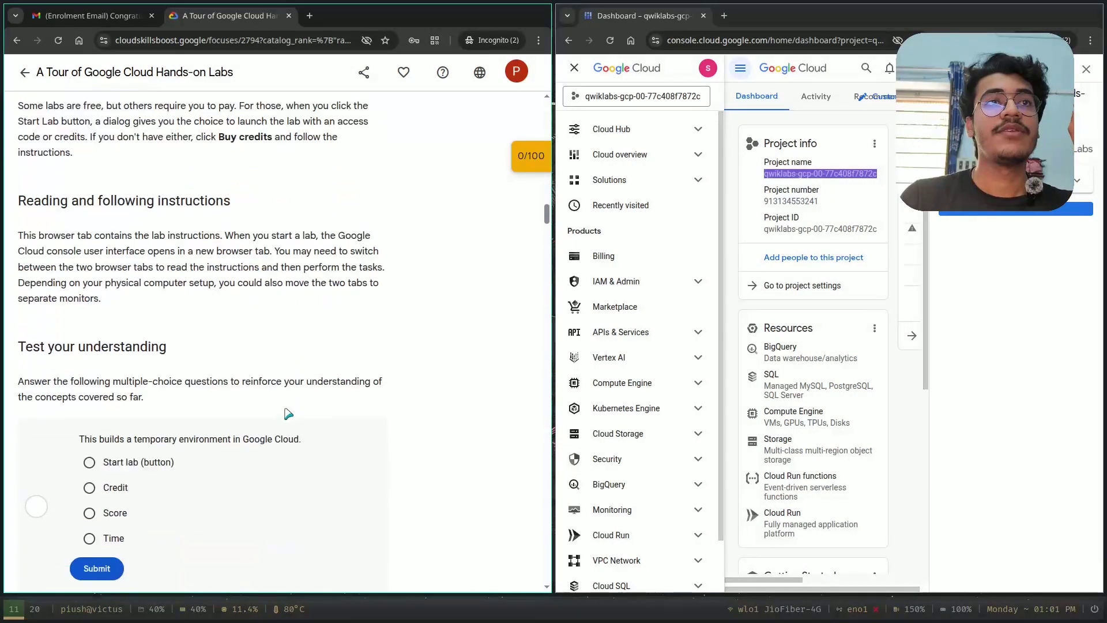
scroll(124, 292, up, 3)
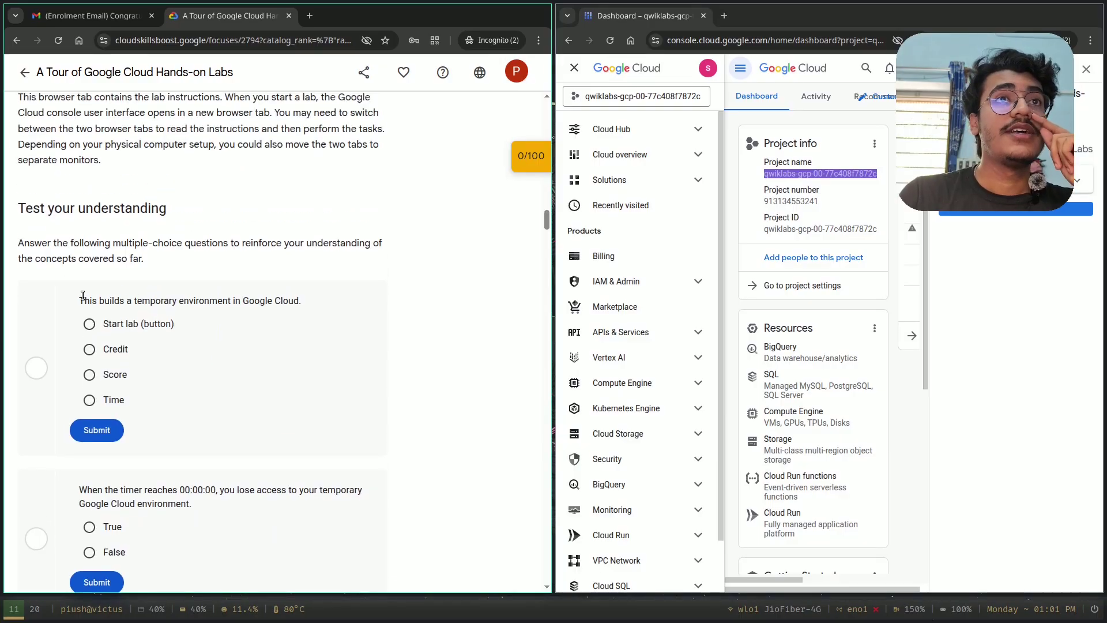
Submit "Start lab (button)" for what builds a temporary environment, and True for losing access when the timer reaches 00:00:00
drag(83, 299, 296, 304)
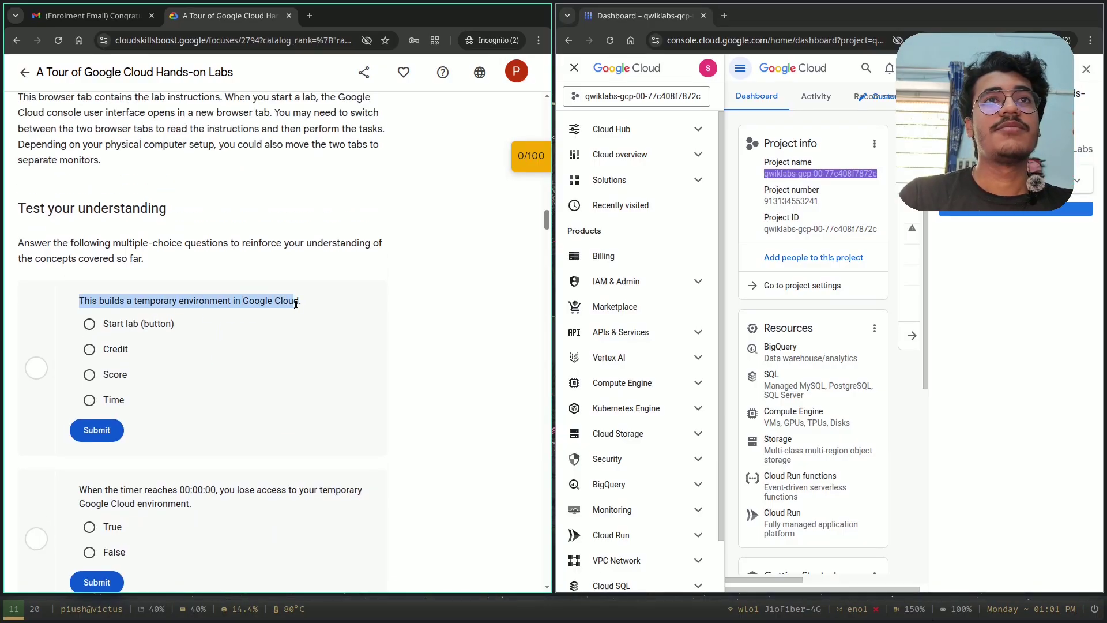
click(189, 312)
click(89, 323)
click(97, 430)
scroll(283, 397, down, 3)
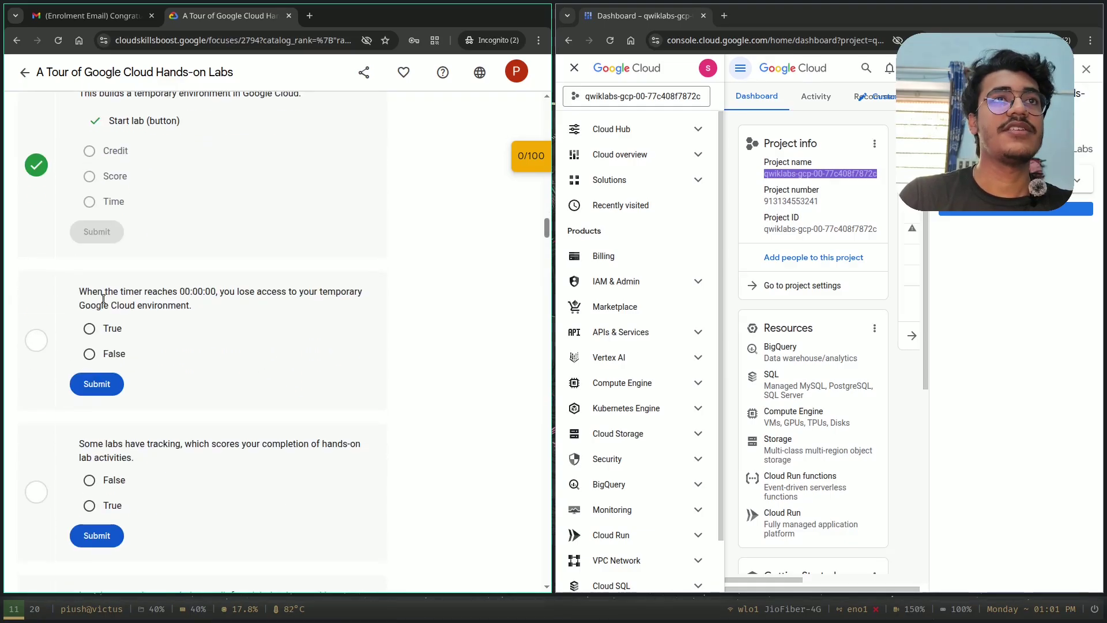
click(89, 328)
click(96, 384)
scroll(92, 299, down, 3)
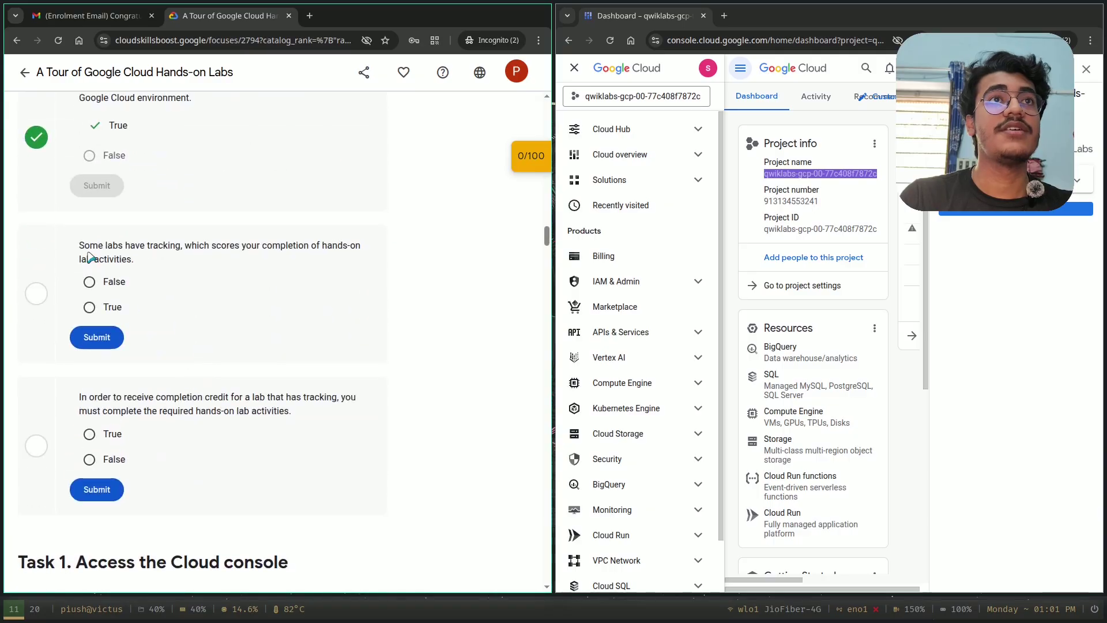
Submit True for both the lab tracking question and the question on completing required activities for completion credit
click(89, 307)
click(99, 337)
scroll(174, 335, down, 2)
scroll(174, 335, down, 2)
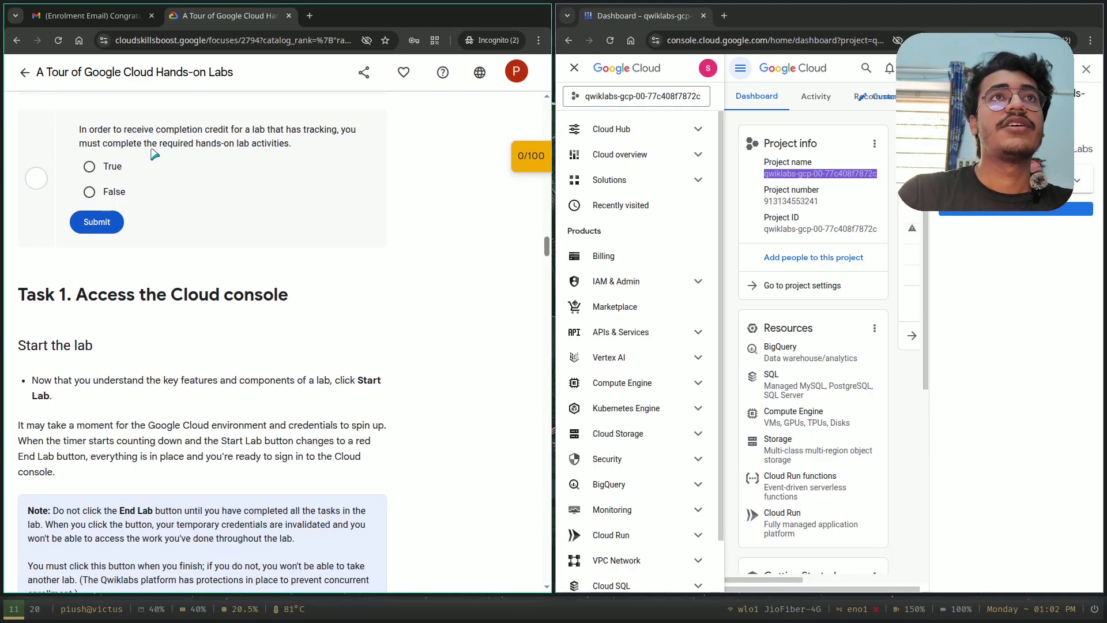
click(88, 167)
click(97, 222)
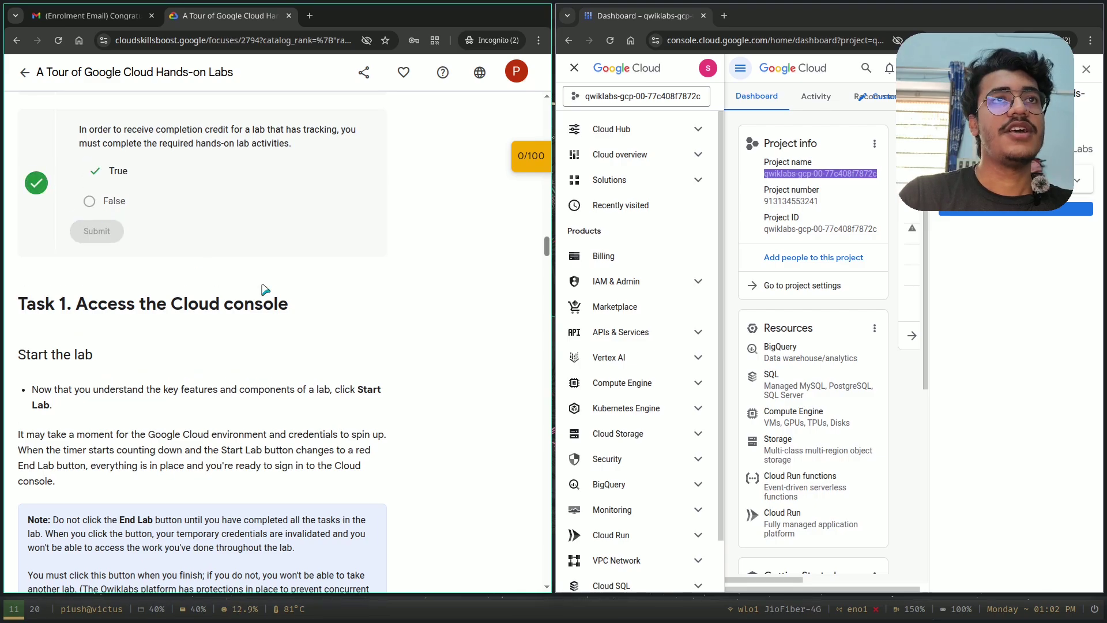
In the Task 1 quiz, submit "System admin" as the field not in the left pane and True for the Cloud IAM identity question
scroll(262, 242, down, 3)
scroll(182, 128, down, 10)
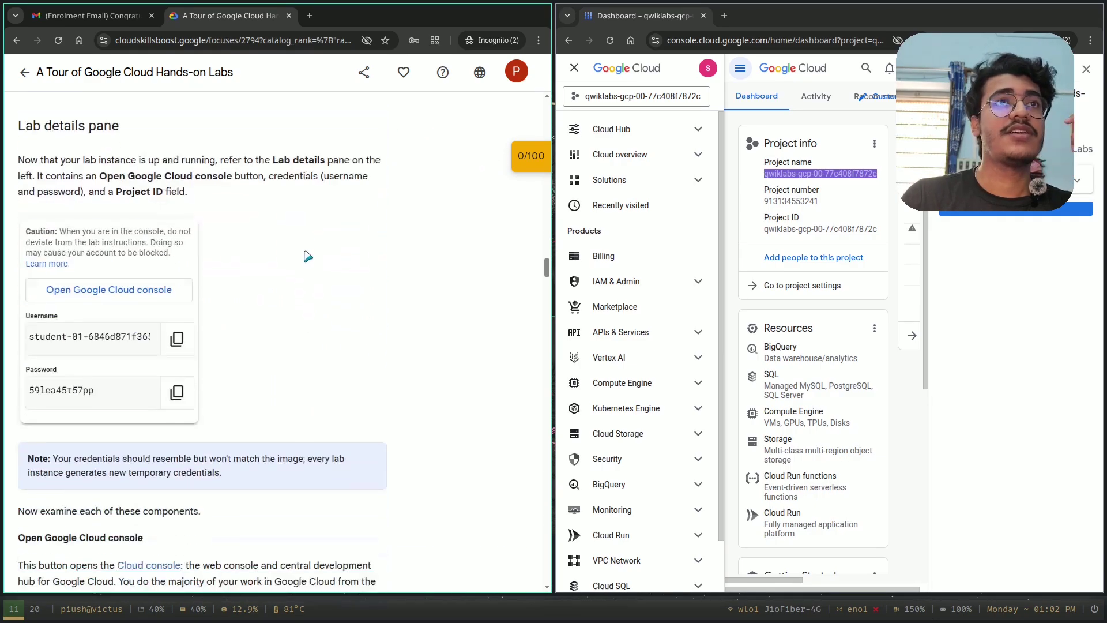
scroll(102, 282, down, 2)
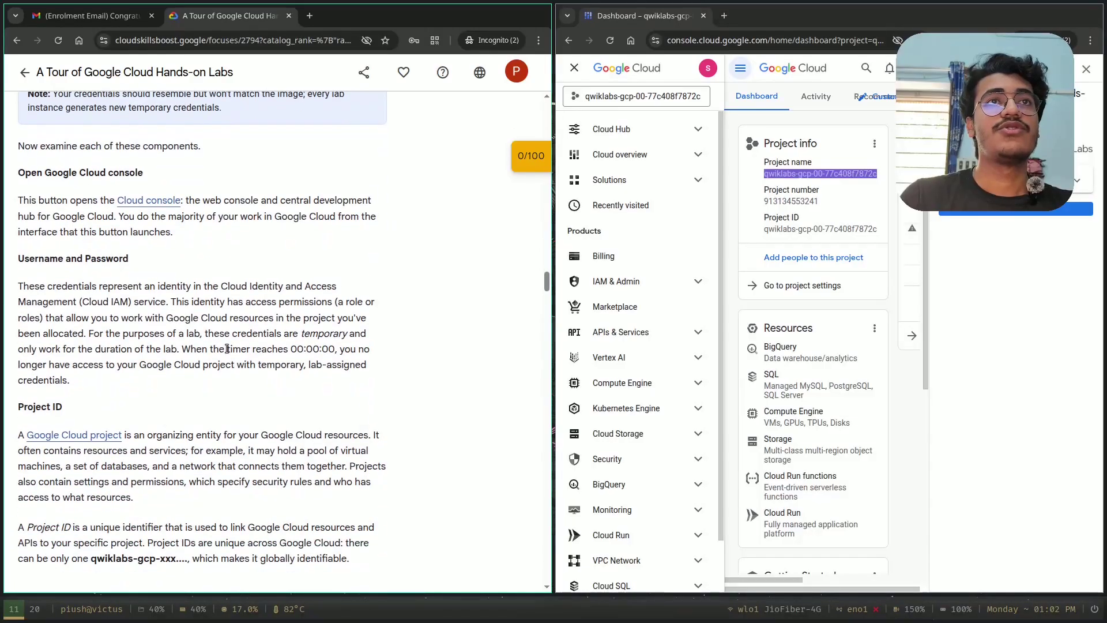
scroll(105, 346, down, 11)
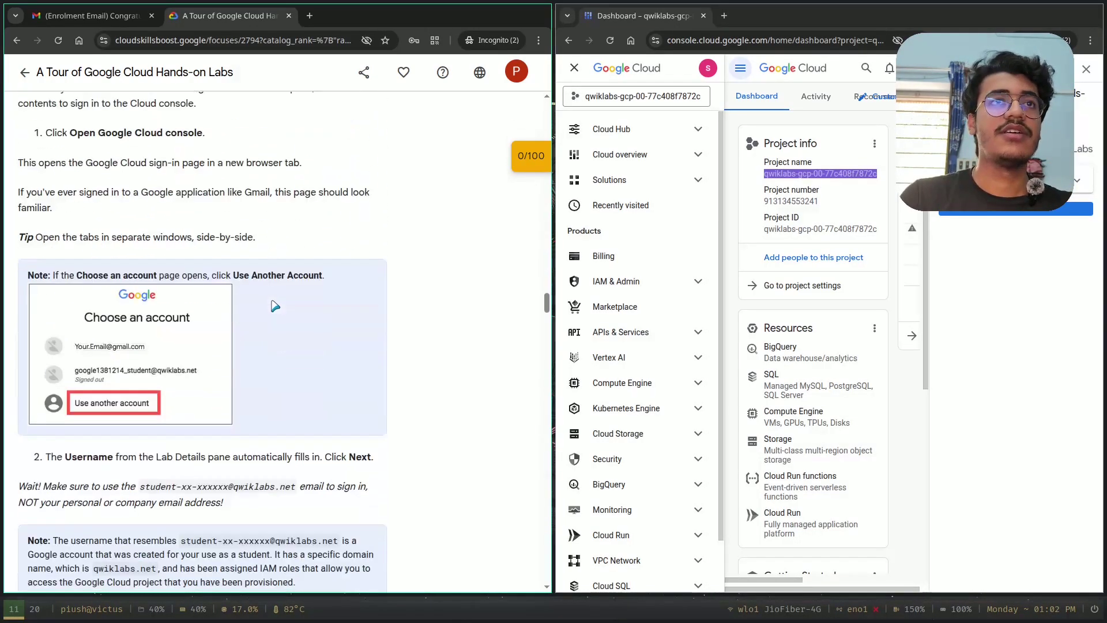
scroll(275, 306, up, 1)
scroll(275, 305, down, 6)
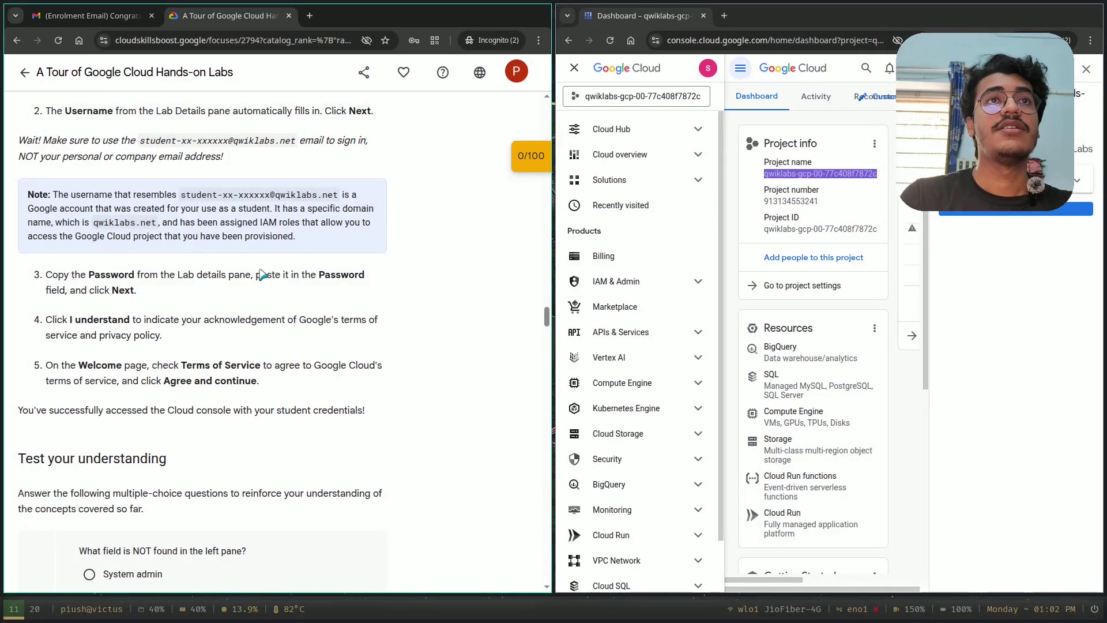
scroll(254, 264, down, 3)
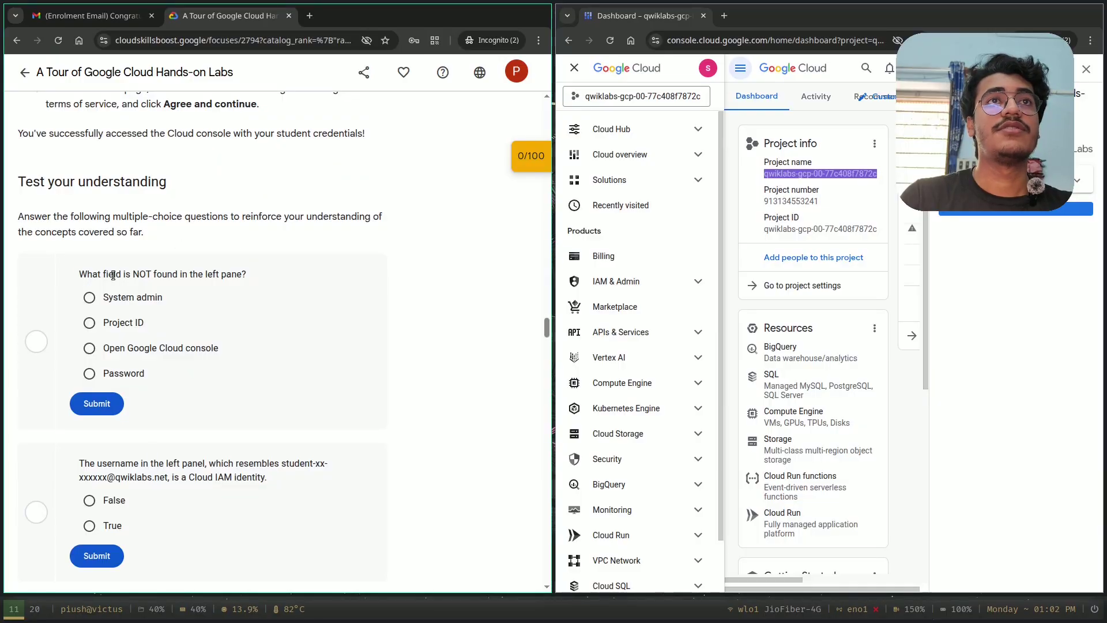
click(89, 298)
click(96, 404)
scroll(233, 337, down, 3)
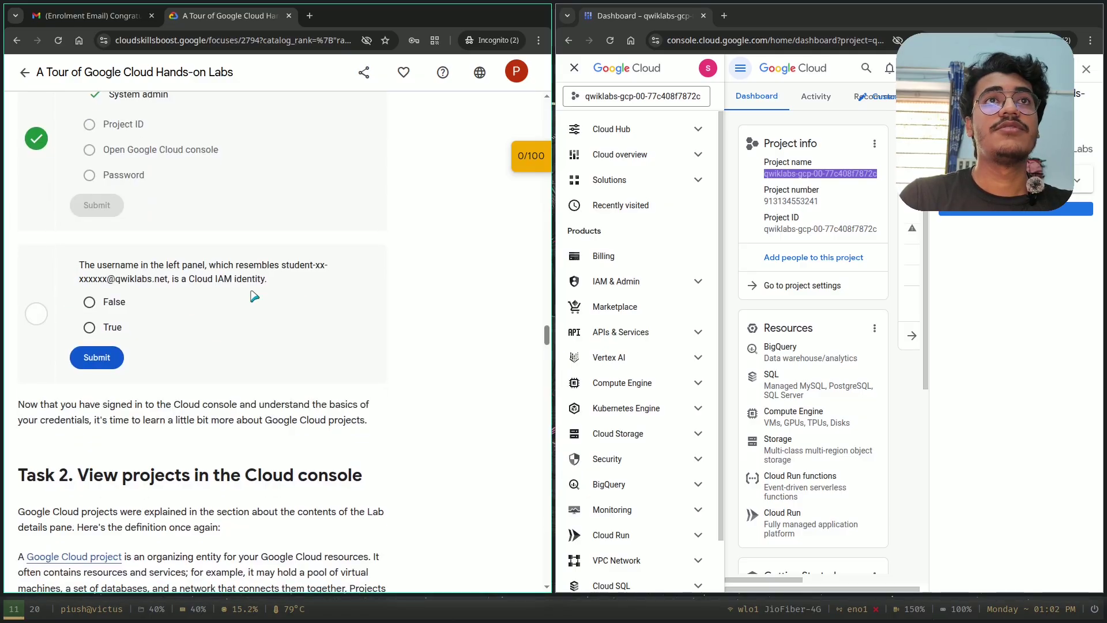
click(89, 327)
click(96, 357)
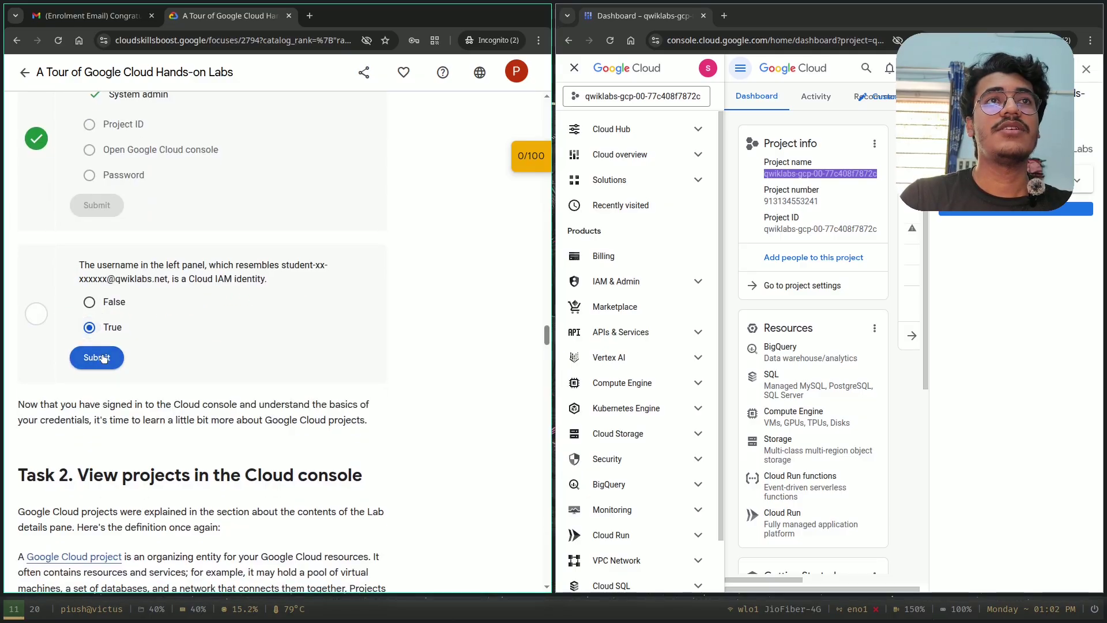
In the Task 2 quiz, submit "Google Cloud Project" as the organizing entity for anything built with Google Cloud
scroll(349, 356, down, 3)
scroll(348, 355, down, 9)
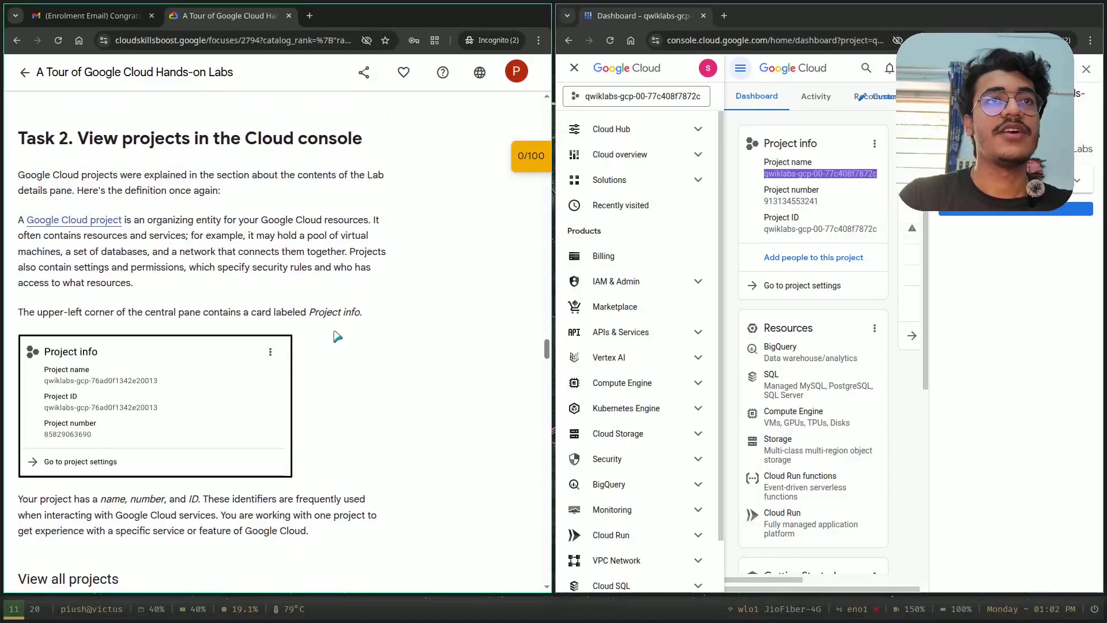
scroll(216, 242, down, 7)
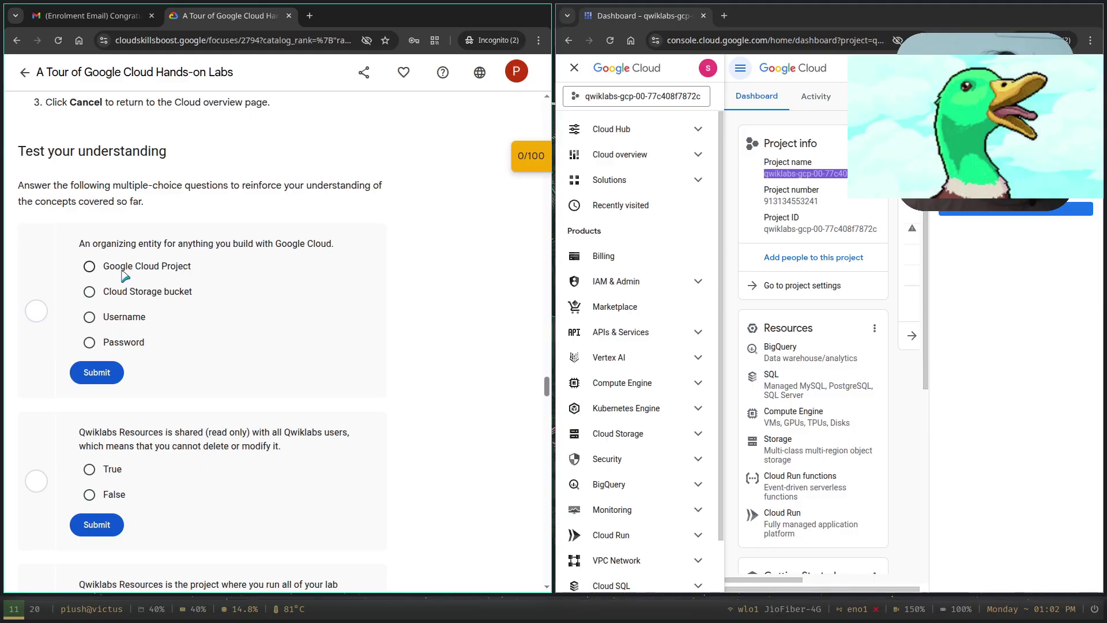
click(148, 274)
click(96, 371)
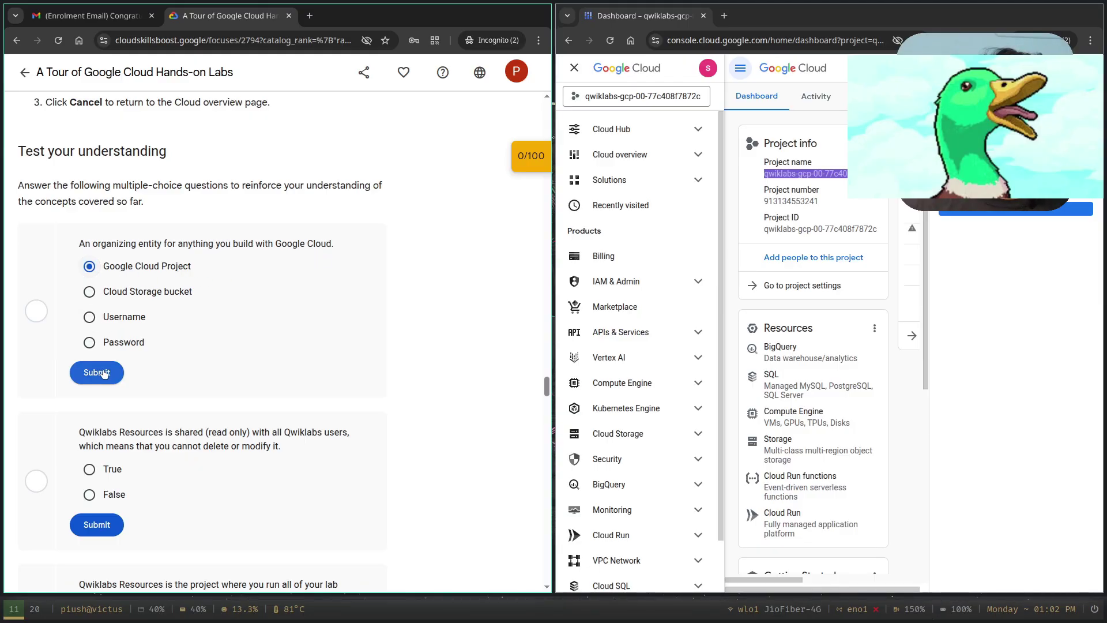
Answer the question on Qwiklabs Resources being shared read-only, trying False first and settling on True
scroll(188, 307, down, 3)
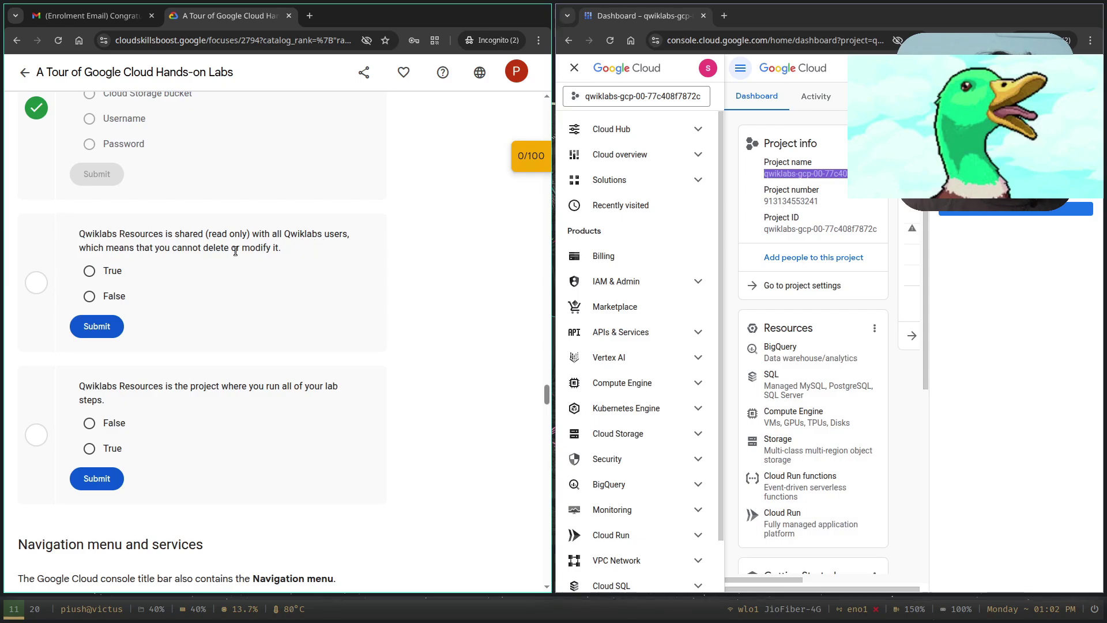
click(89, 296)
click(96, 326)
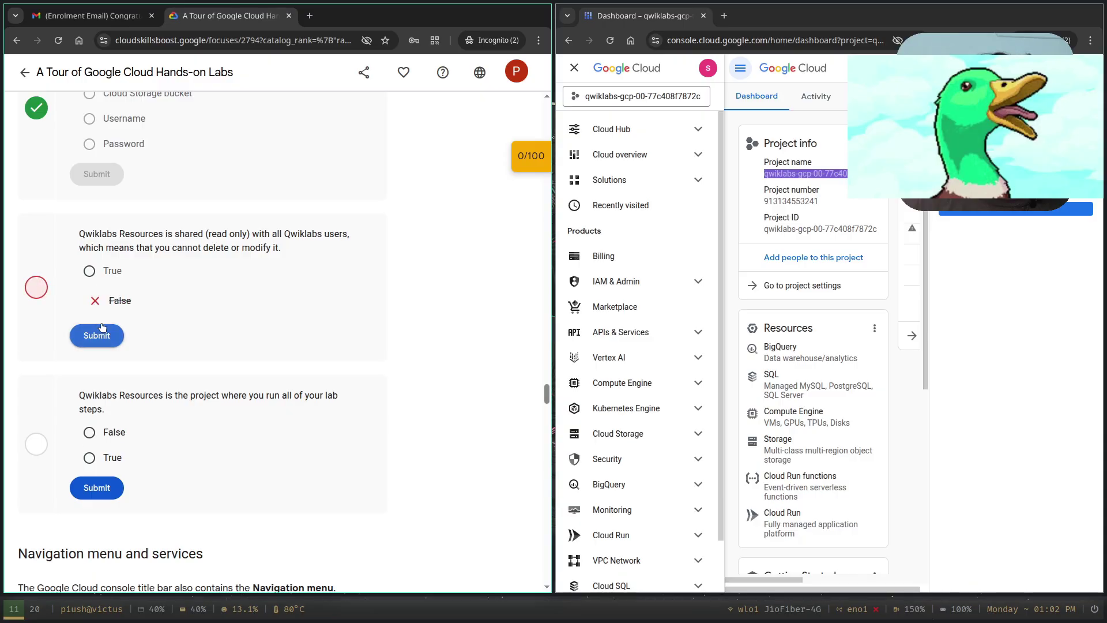
click(89, 270)
click(96, 335)
Answer the question on Qwiklabs Resources being the project for all lab steps, trying True first and settling on False
scroll(229, 321, down, 3)
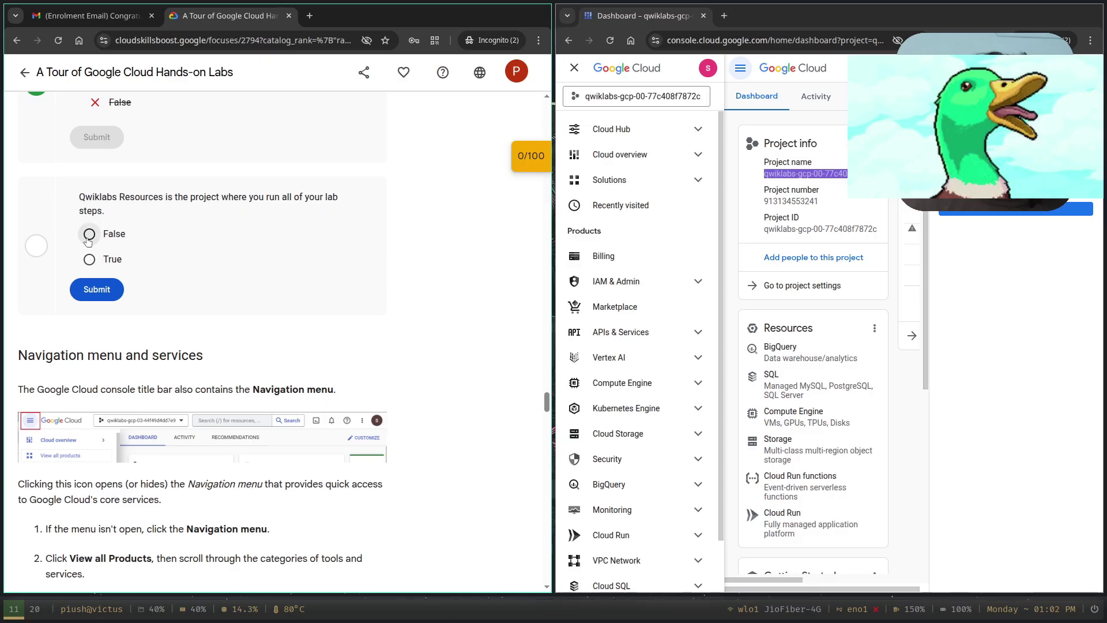
click(90, 259)
click(96, 289)
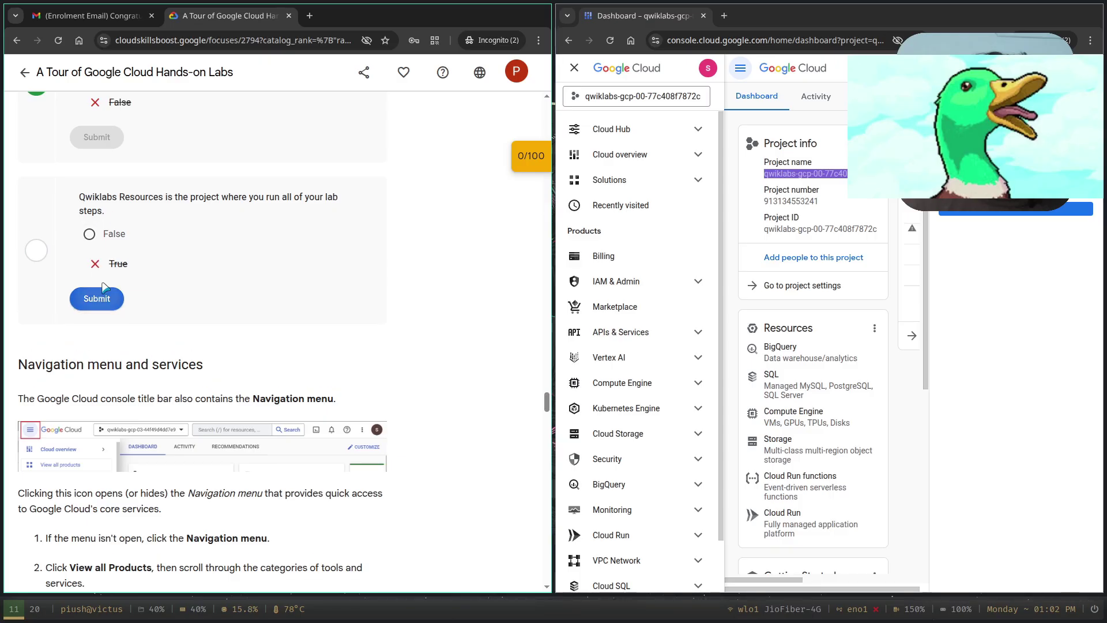
click(89, 233)
click(97, 295)
Go through the lab text up to Task 3 and open the project's IAM page in the Google Cloud console
scroll(224, 287, down, 5)
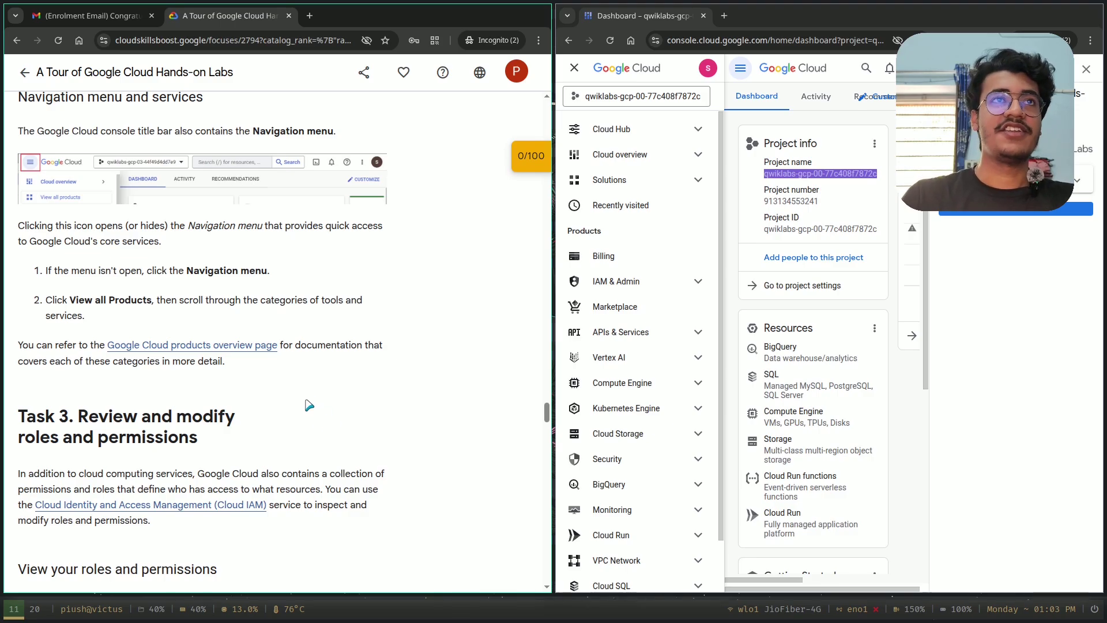
scroll(309, 406, up, 5)
scroll(343, 360, down, 6)
scroll(341, 358, down, 8)
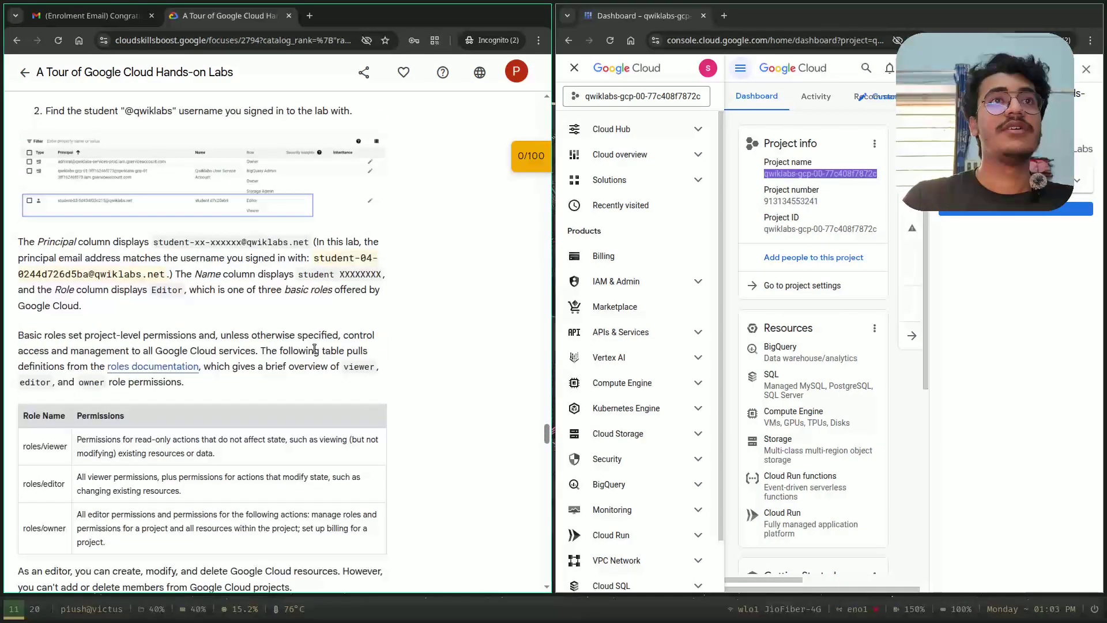
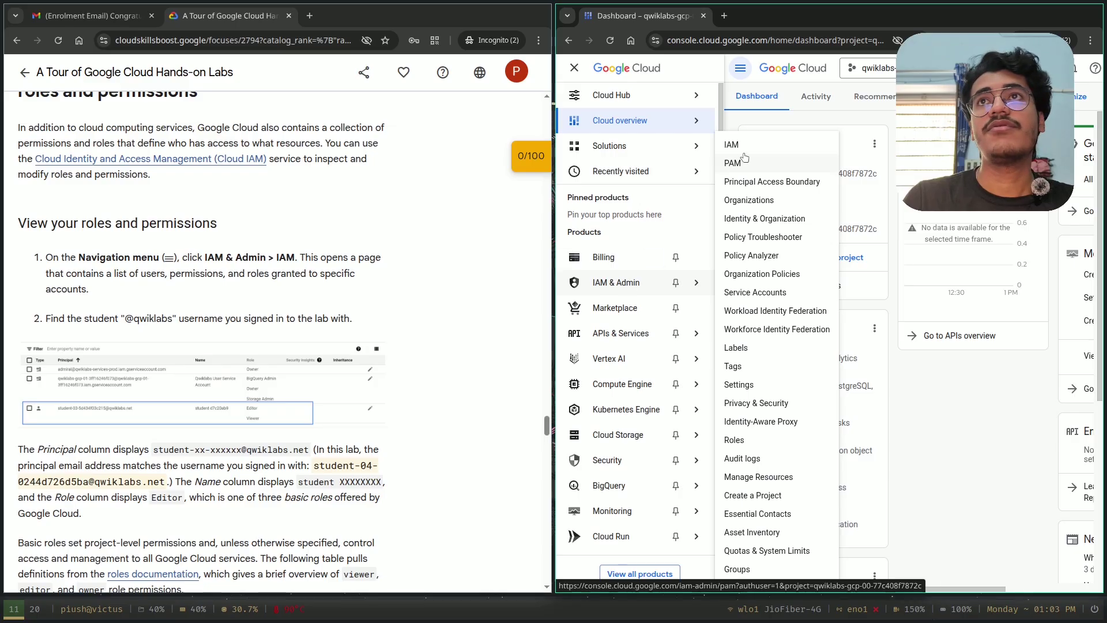
click(732, 145)
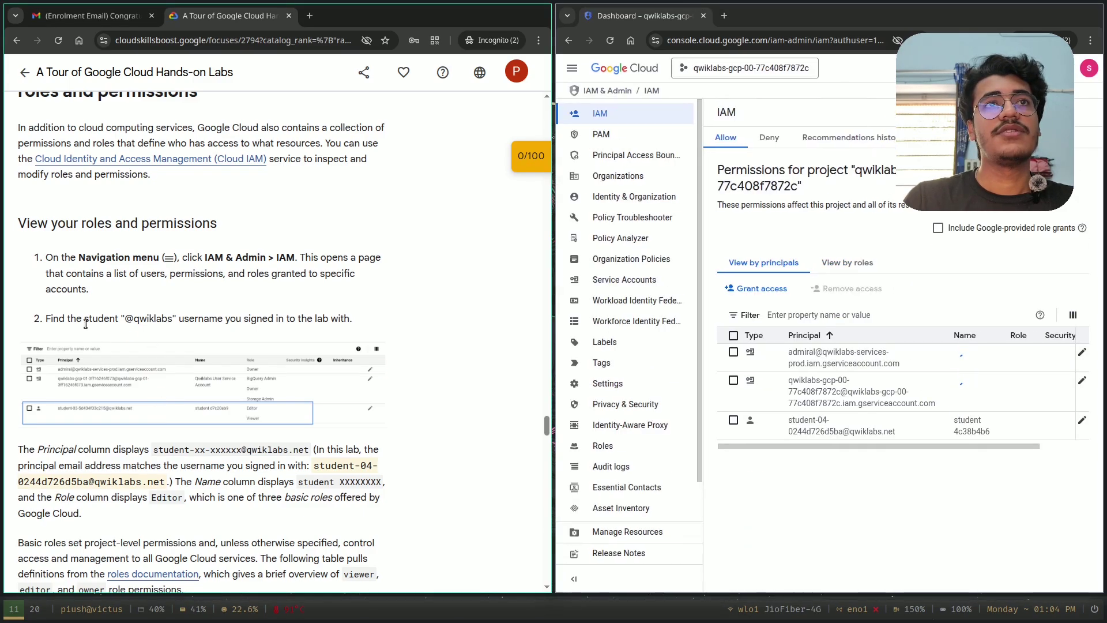
Read the lab's explanation of the student's role, the basic role permissions table and the instructions for granting an IAM role
scroll(216, 273, down, 4)
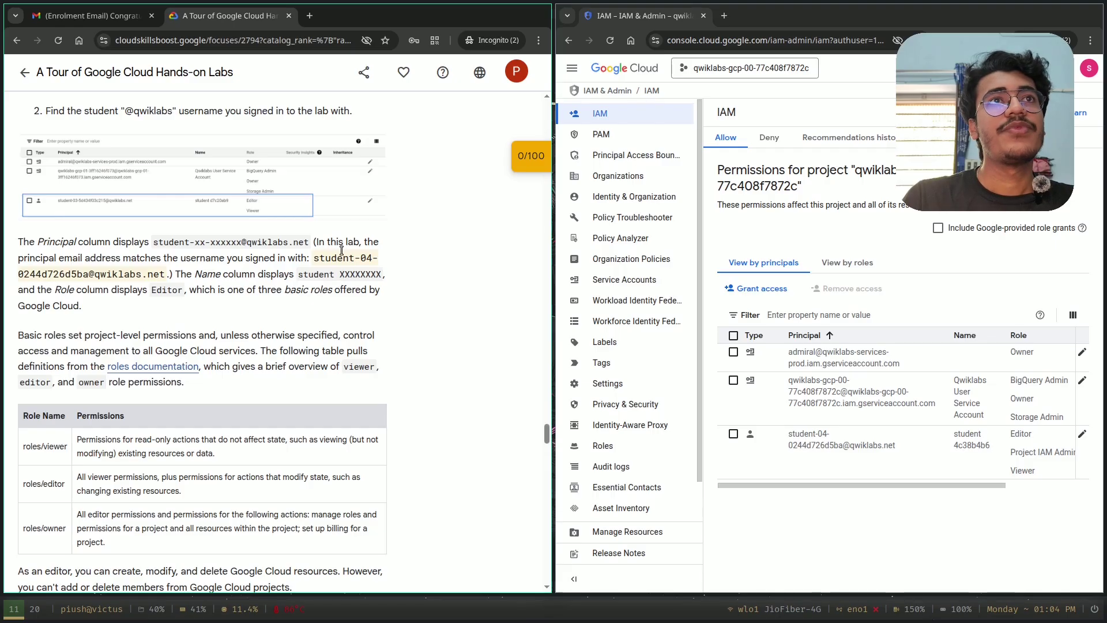
drag(45, 264, 310, 273)
click(254, 259)
drag(56, 291, 119, 292)
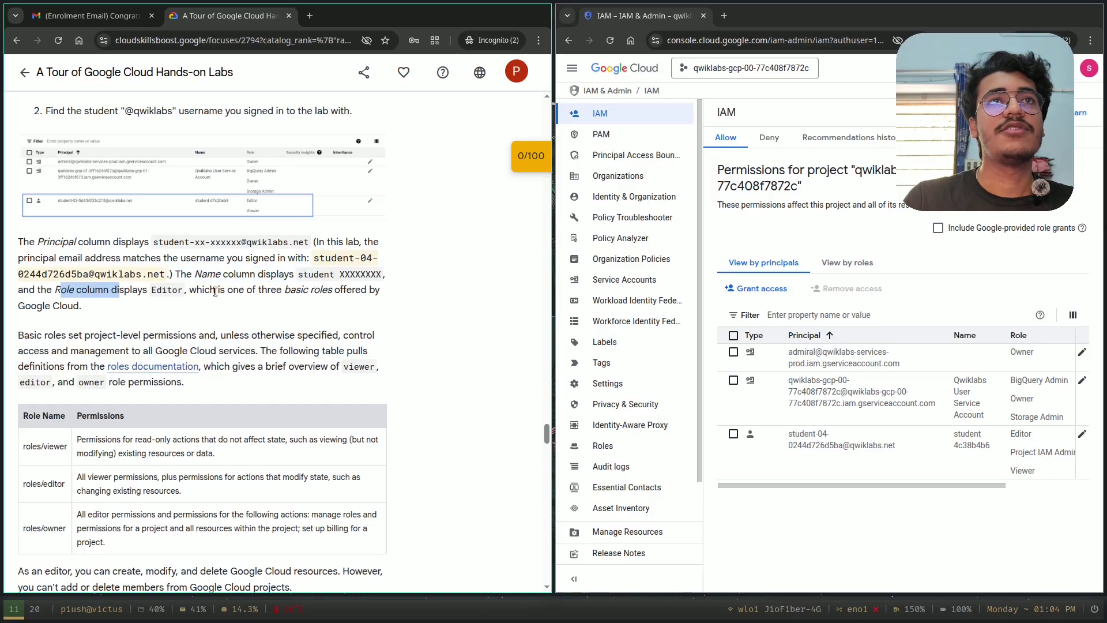
click(213, 291)
drag(197, 289, 346, 292)
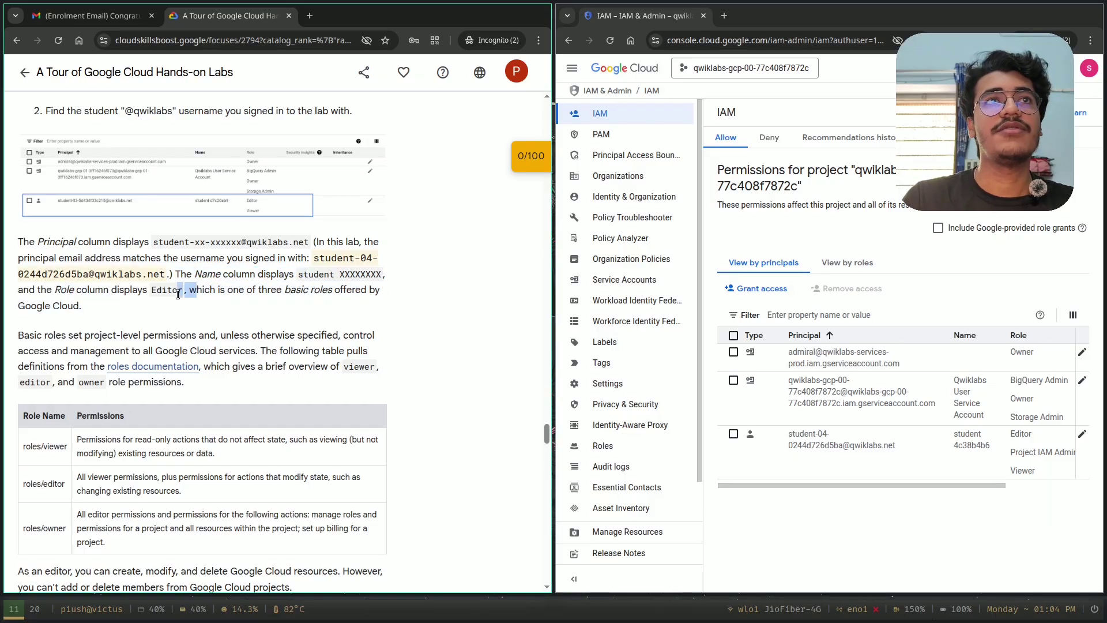
click(121, 308)
scroll(121, 230, down, 3)
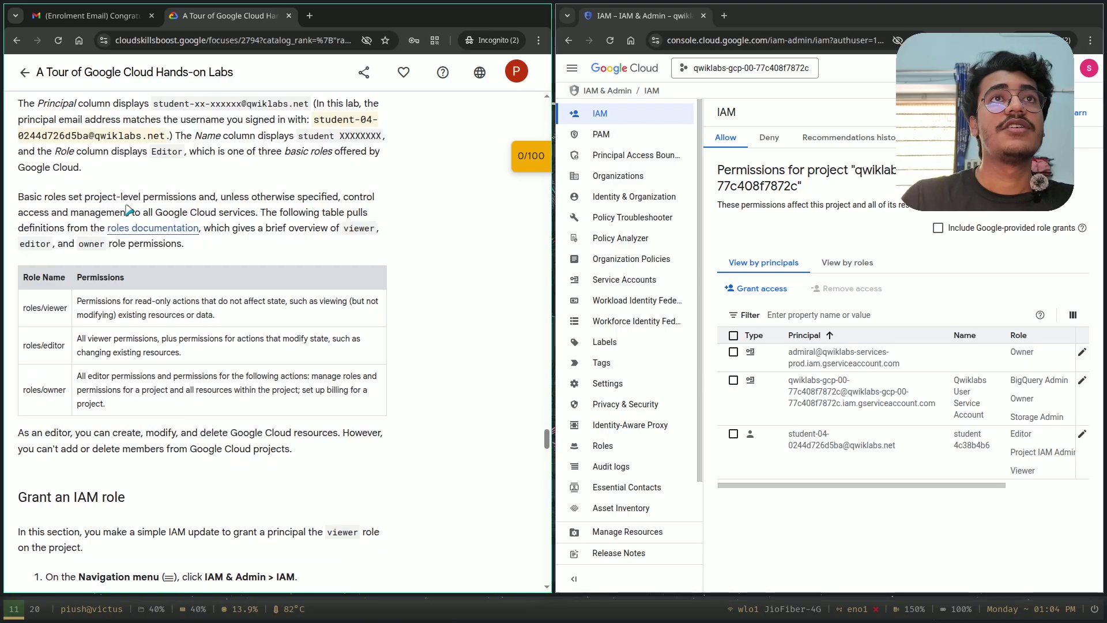
scroll(193, 231, down, 2)
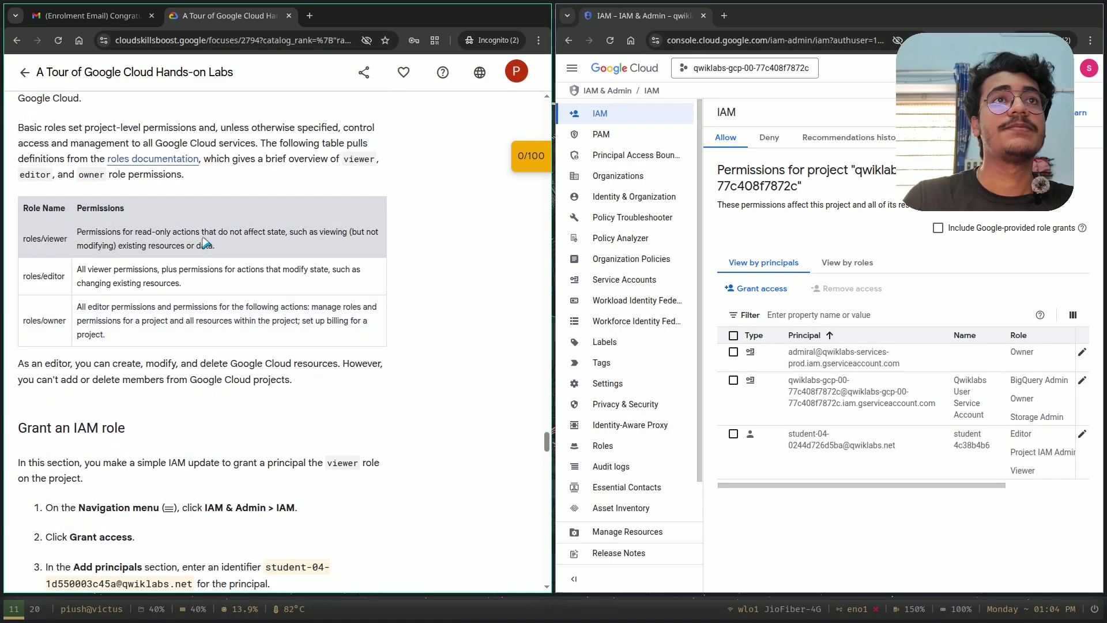
scroll(205, 277, down, 4)
scroll(117, 247, down, 1)
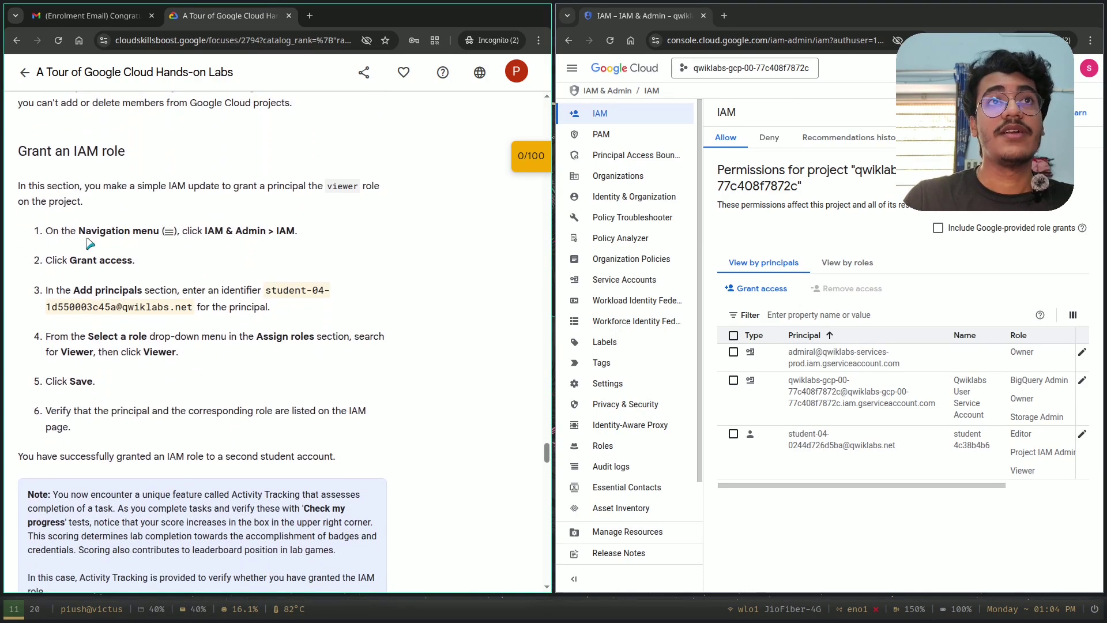
drag(13, 144, 112, 427)
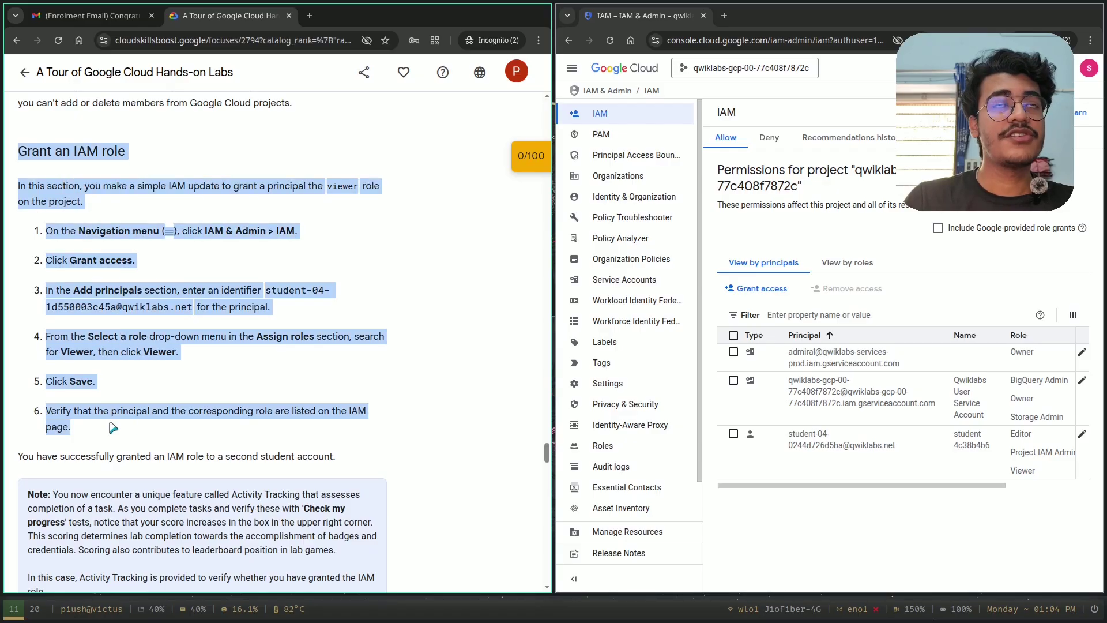
click(97, 179)
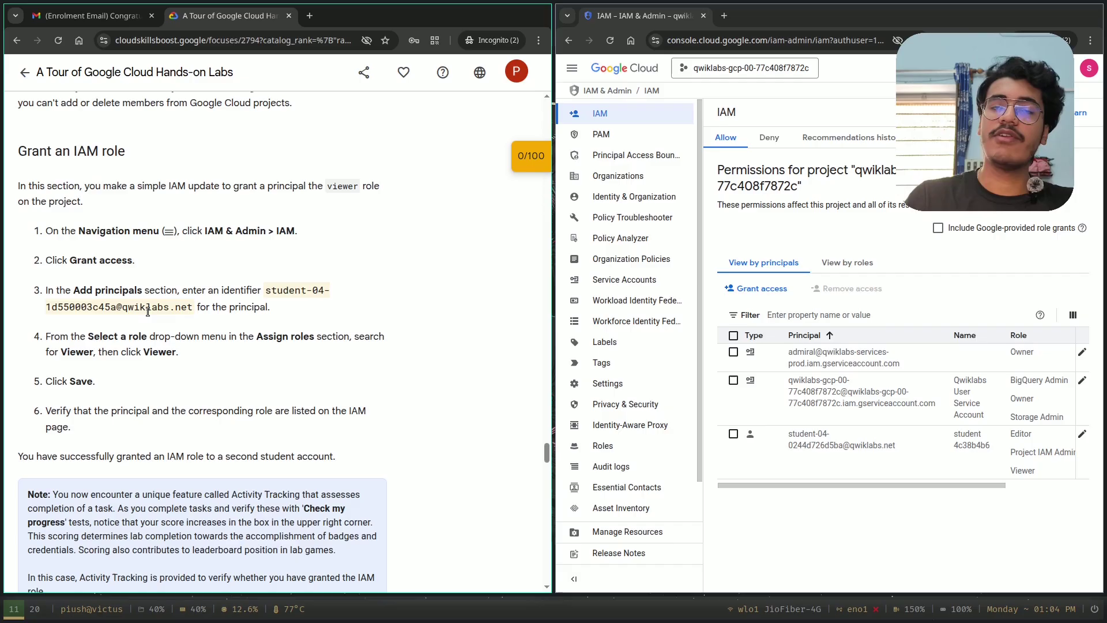
scroll(211, 355, down, 2)
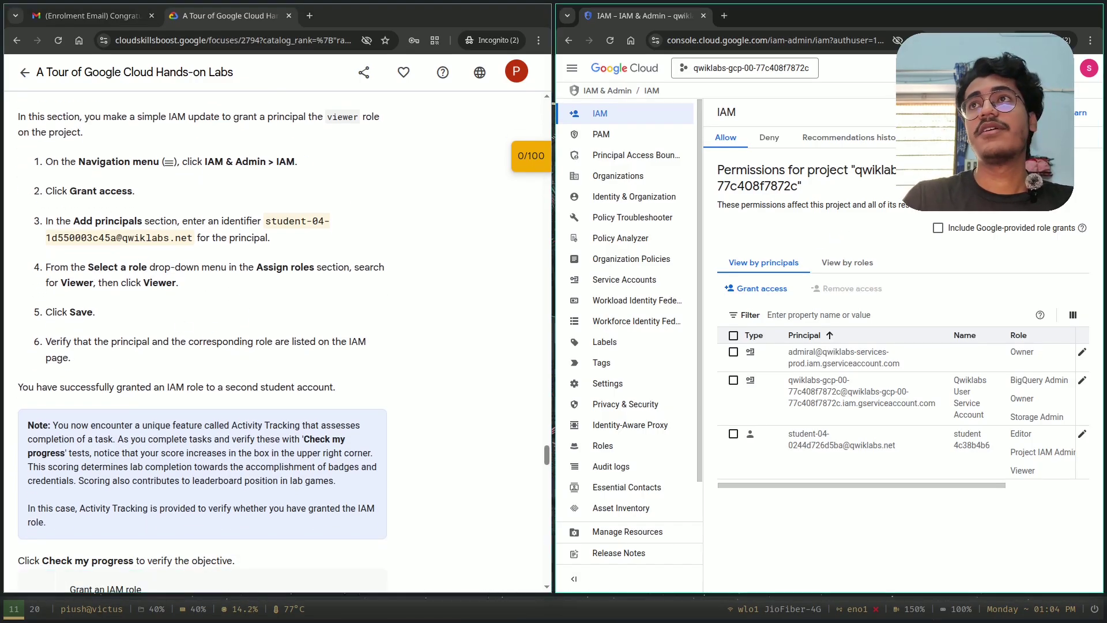
Start granting access to the project and add the second student account's e-mail from the lab instructions as a new principal
click(761, 288)
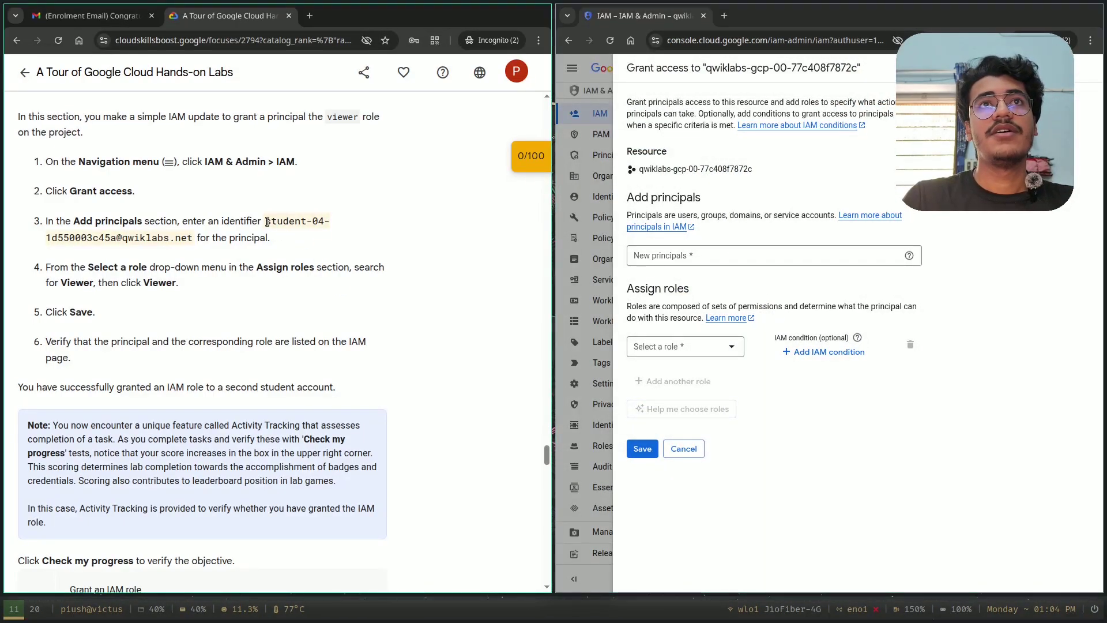
drag(267, 222, 190, 237)
key(ctrl+c)
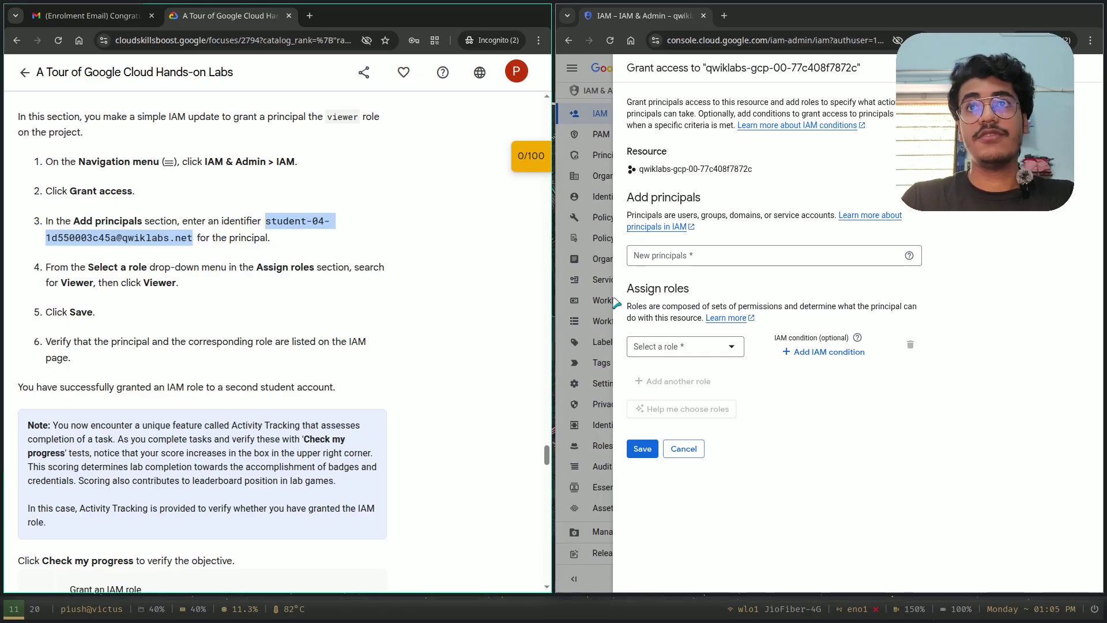
click(694, 254)
key(ctrl+v)
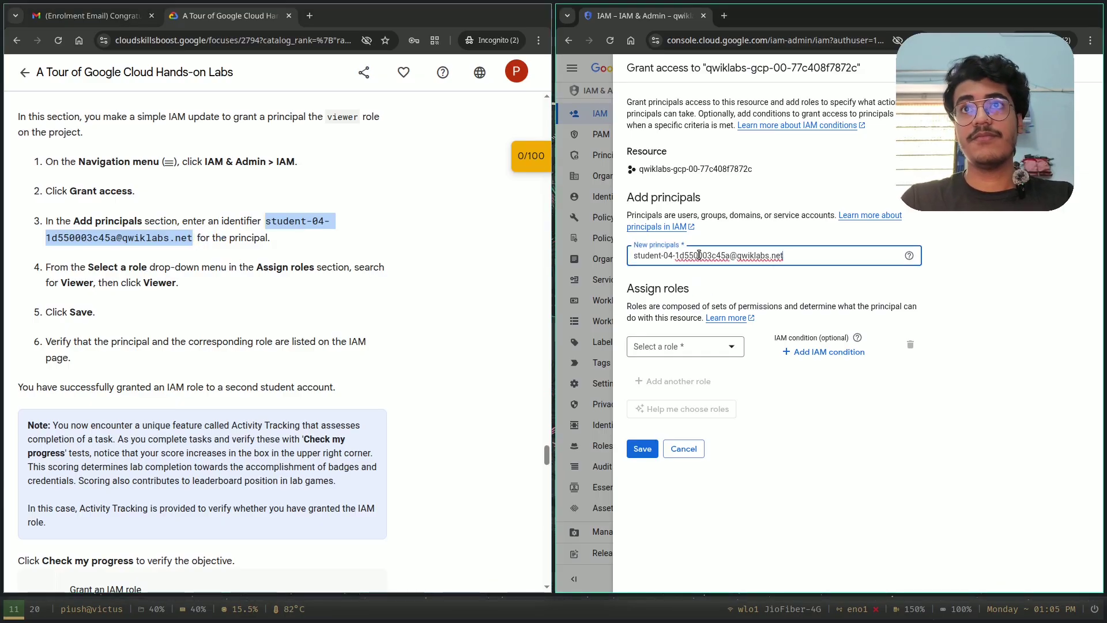
key(Return)
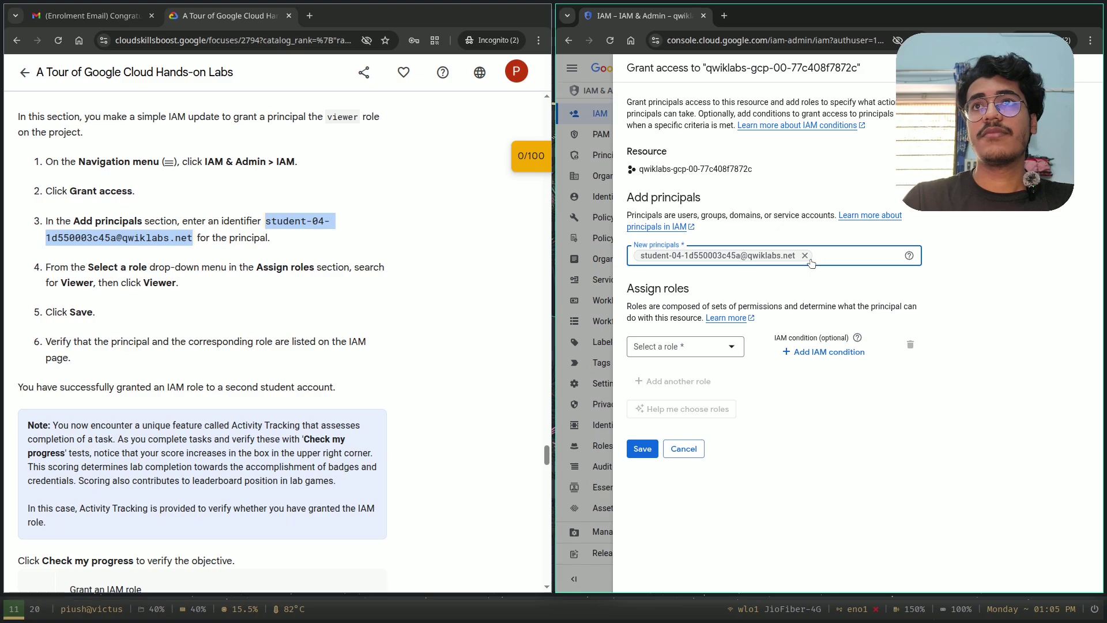
Assign the Viewer role to the new principal and save the access grant
click(677, 349)
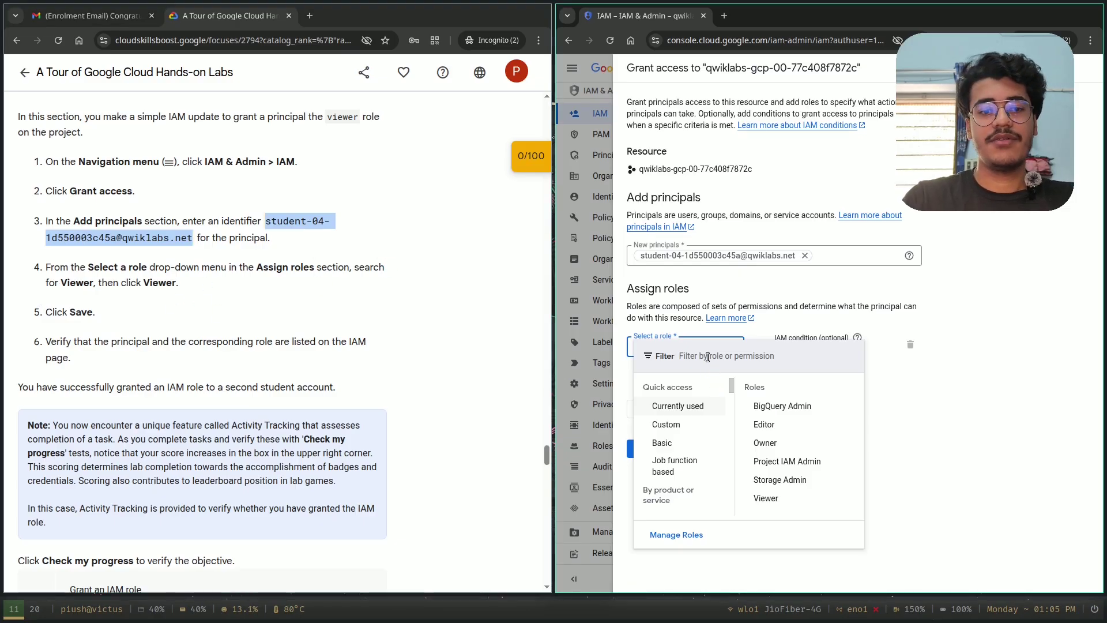
text(viewer)
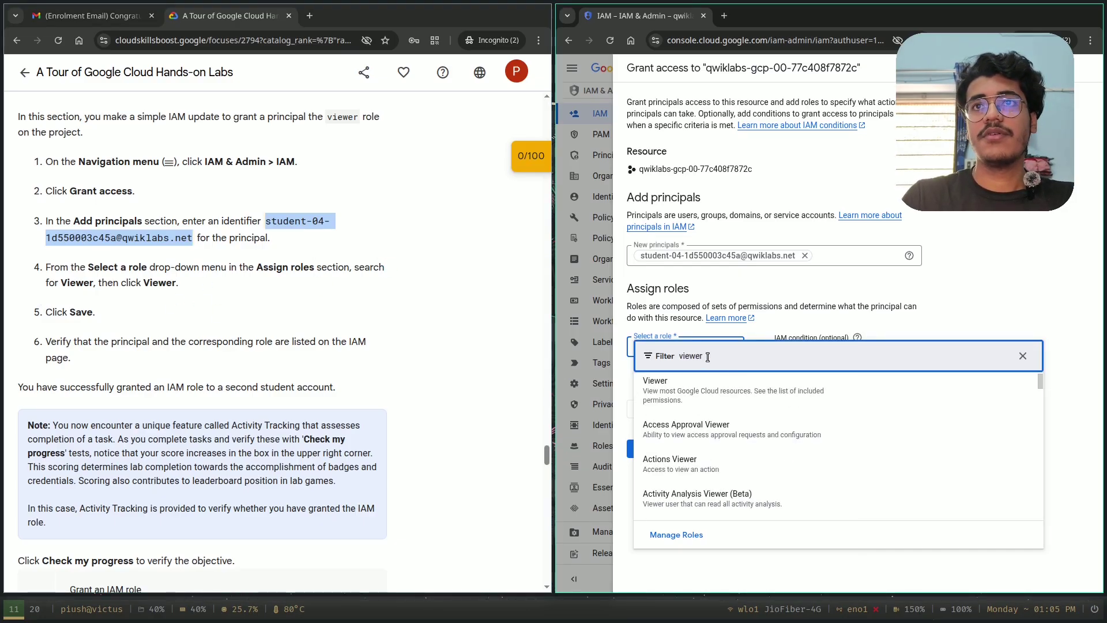
click(685, 403)
click(643, 465)
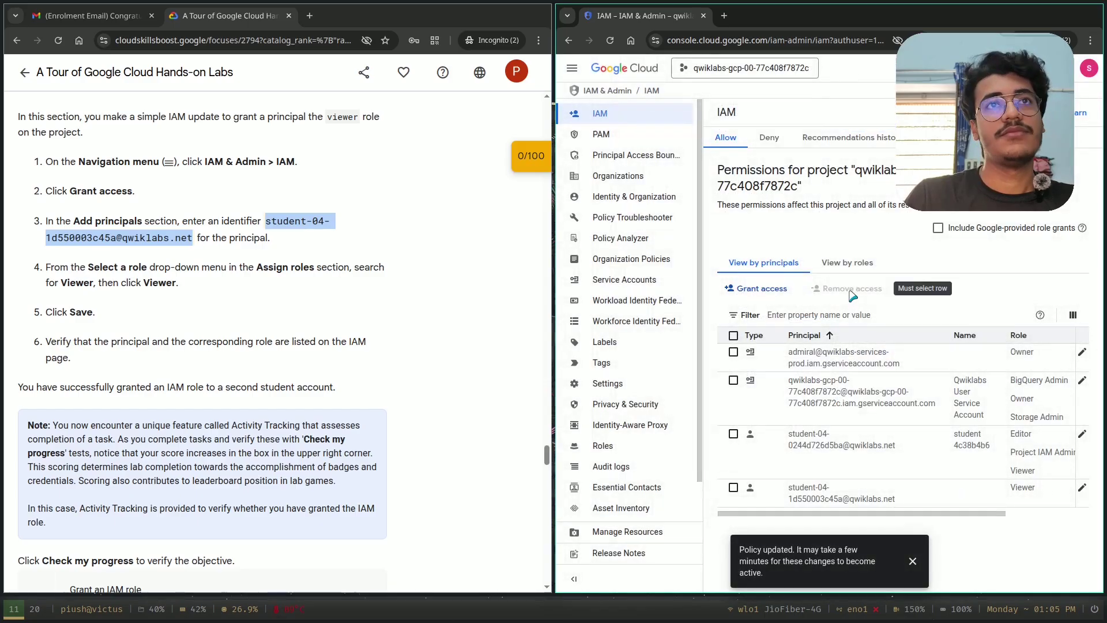
Examine the new principal's role in the IAM list and check progress on the "Grant an IAM role" checkpoint, repeating the check once
scroll(144, 282, down, 3)
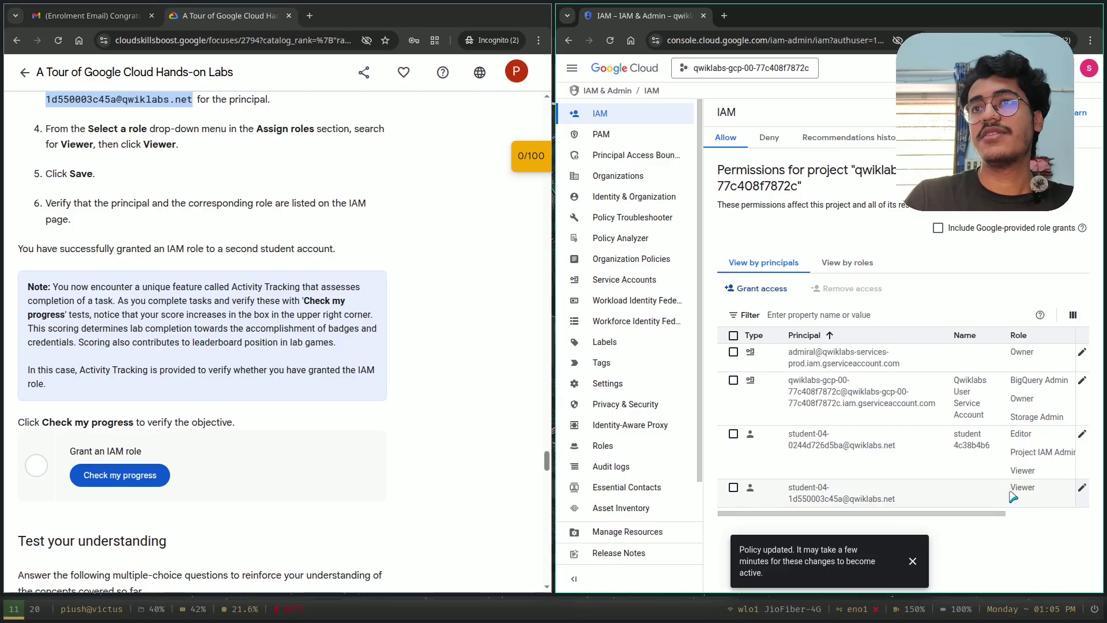
drag(1010, 491, 1028, 488)
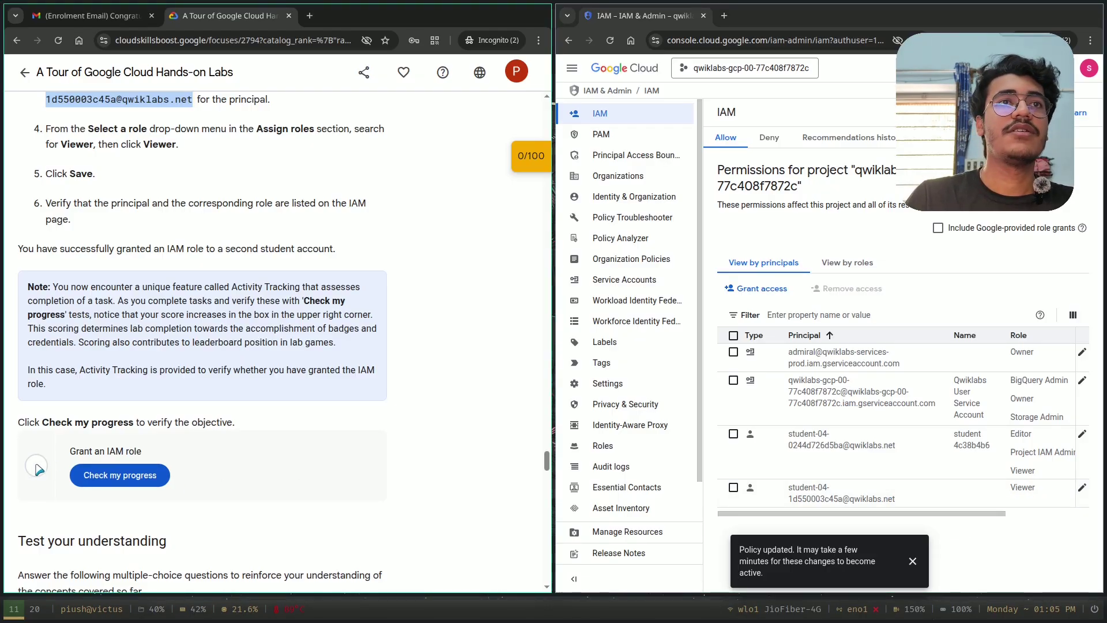
click(120, 474)
scroll(341, 434, down, 1)
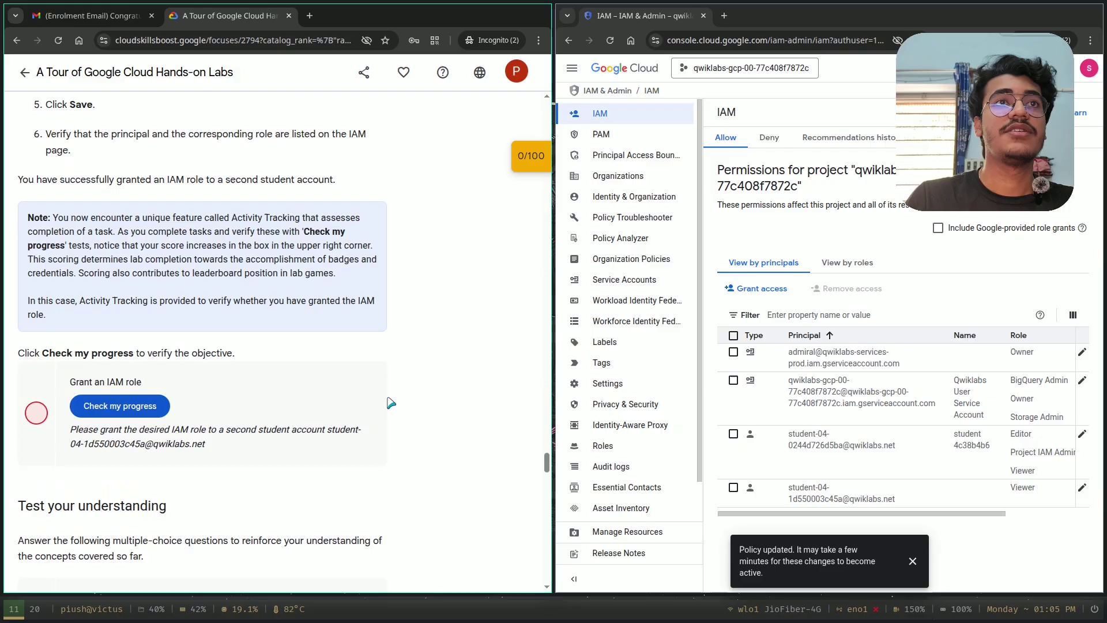
scroll(324, 386, down, 2)
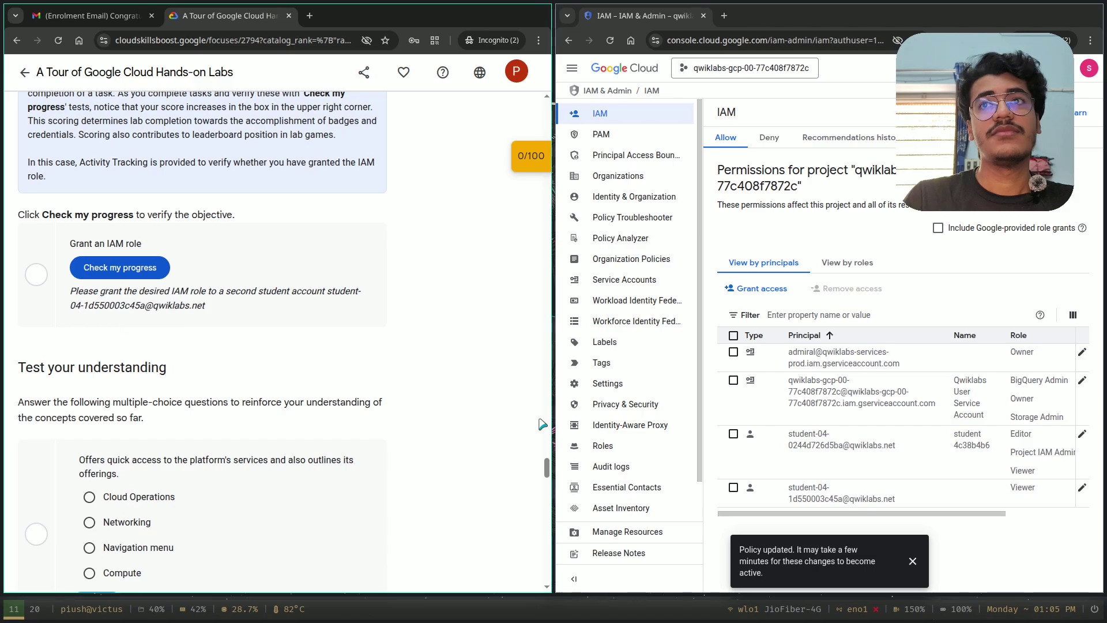
click(120, 266)
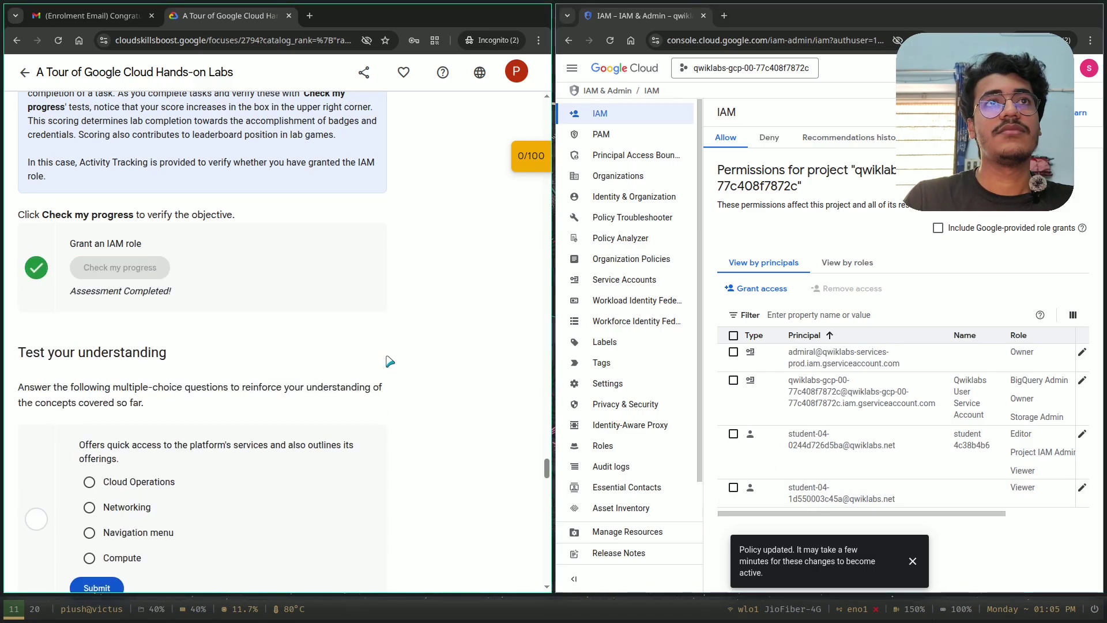
In the Task 3 quiz, submit "Navigation menu" for the quick-access question and True for the basic roles question
scroll(332, 354, down, 5)
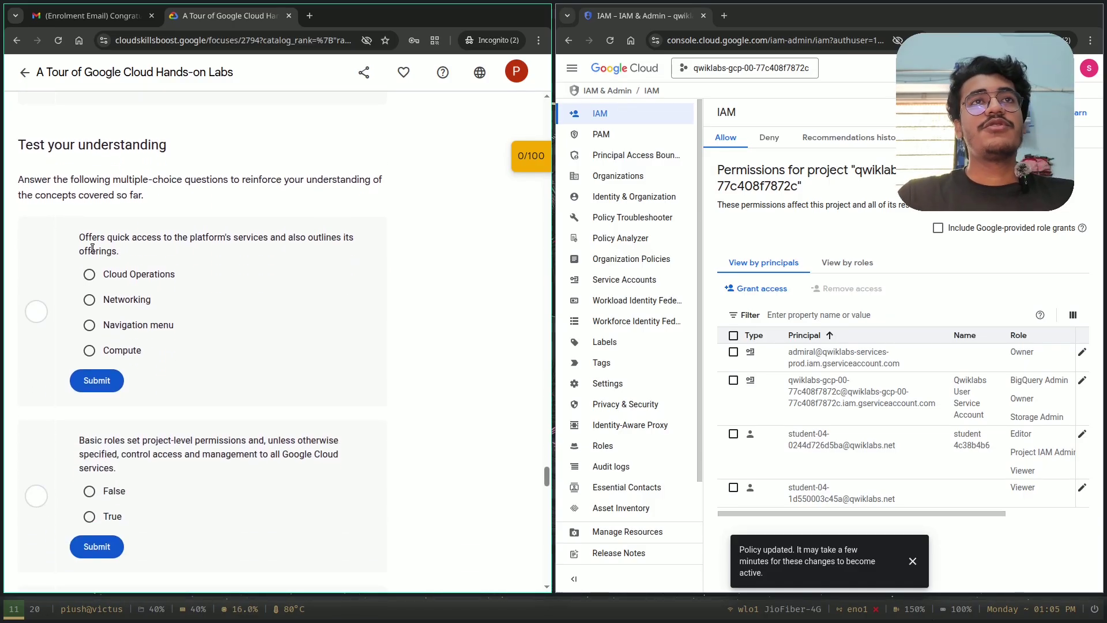
click(89, 300)
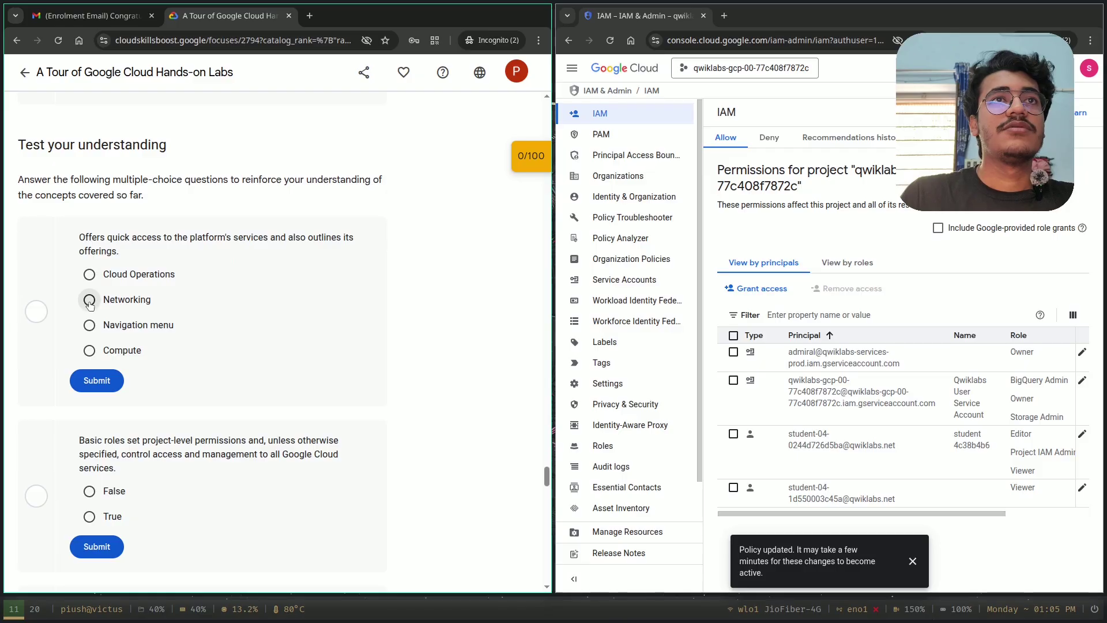
click(89, 324)
click(88, 350)
click(89, 325)
click(96, 381)
scroll(200, 380, down, 5)
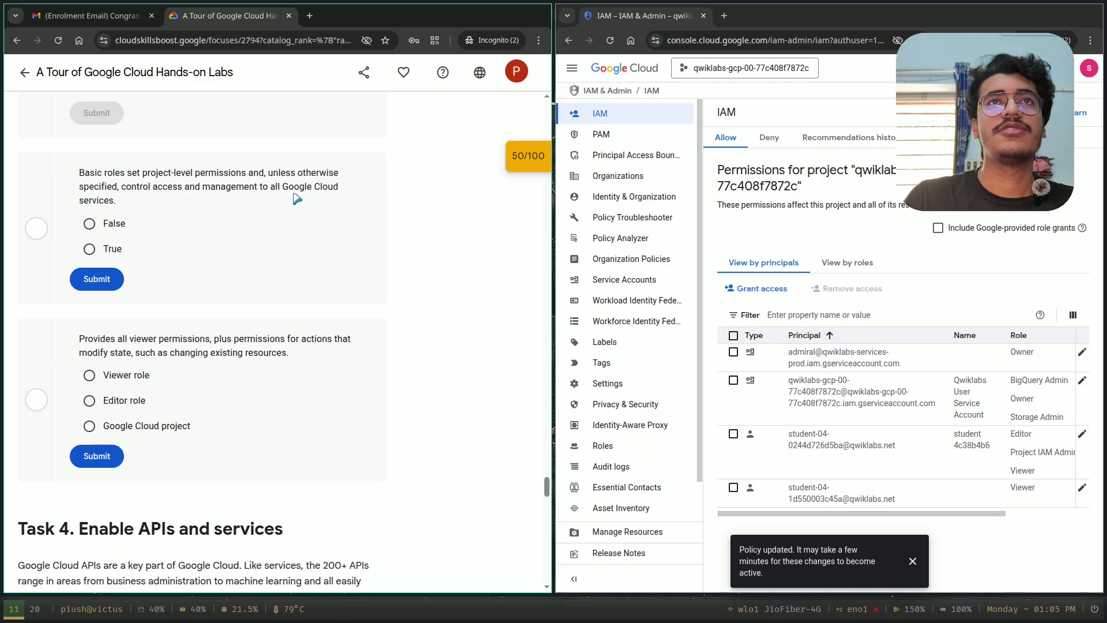
click(86, 250)
click(97, 278)
Answer the question on viewer permissions plus state-modifying actions, trying "Viewer role" first and settling on "Editor role", and go on to Task 4
scroll(96, 279, down, 3)
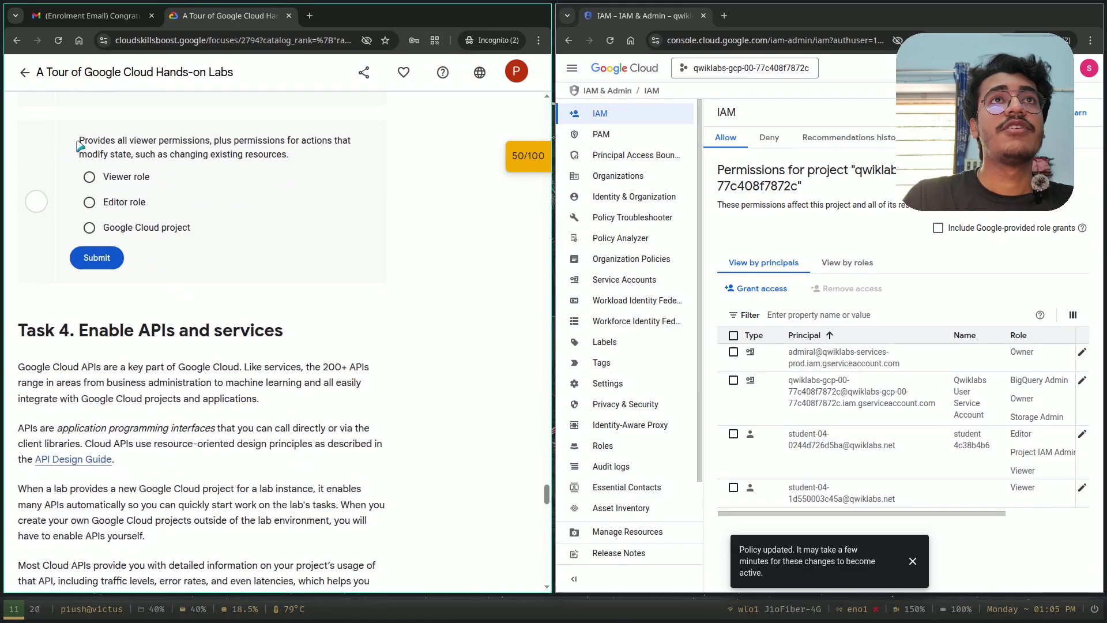
click(89, 176)
click(96, 257)
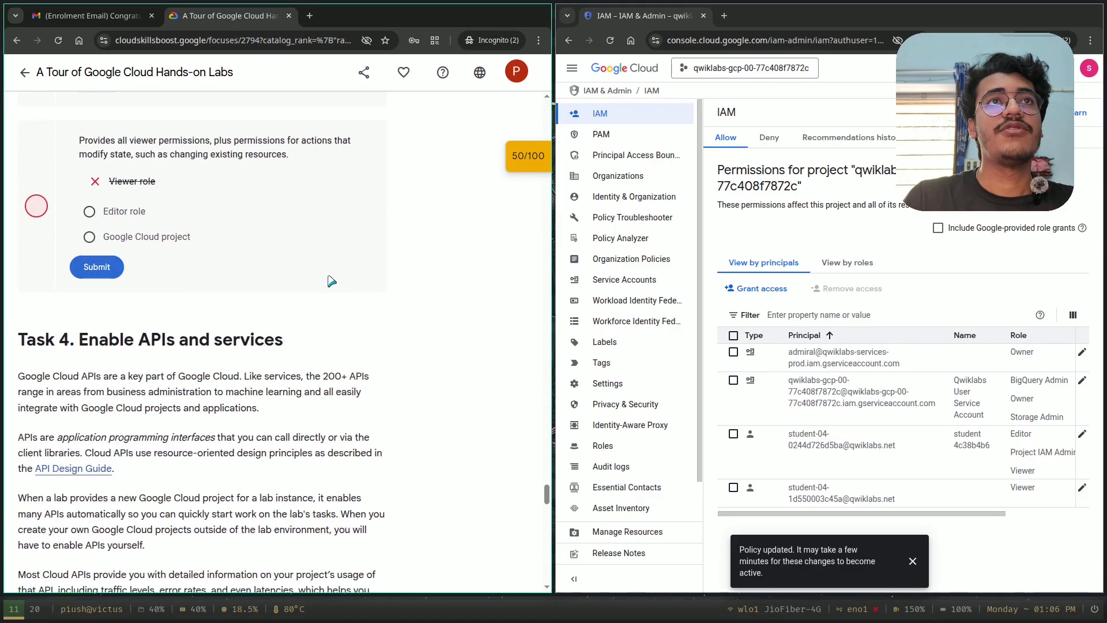
scroll(252, 255, down, 4)
scroll(252, 254, up, 4)
scroll(89, 219, up, 1)
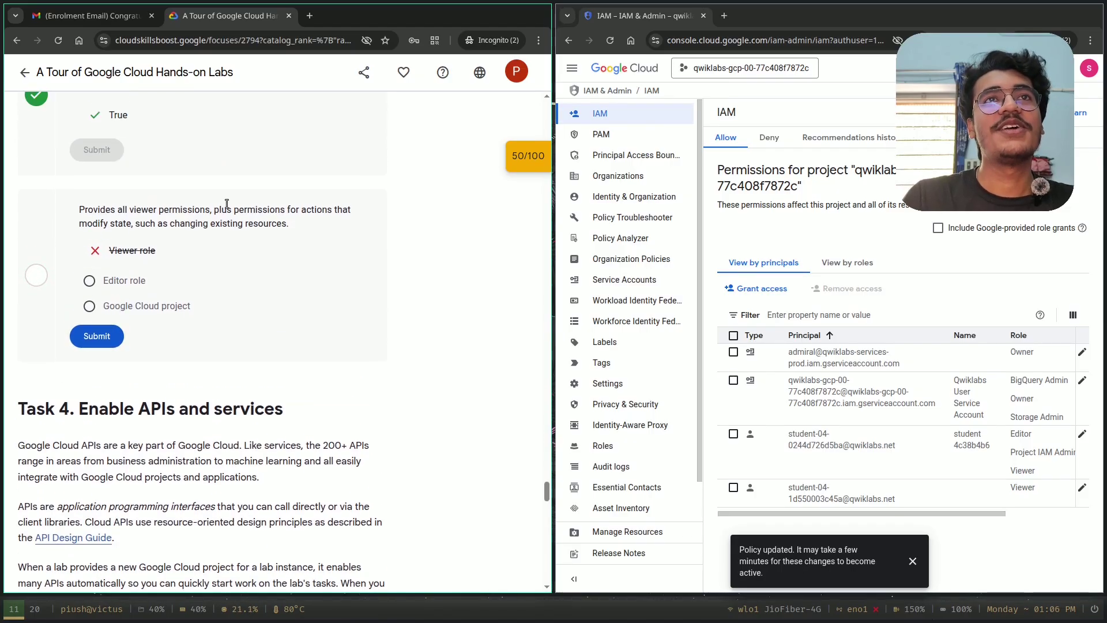
mouse_move(218, 211)
mouse_down()
mouse_move(349, 211)
mouse_move(193, 211)
mouse_move(218, 211)
mouse_up()
click(90, 280)
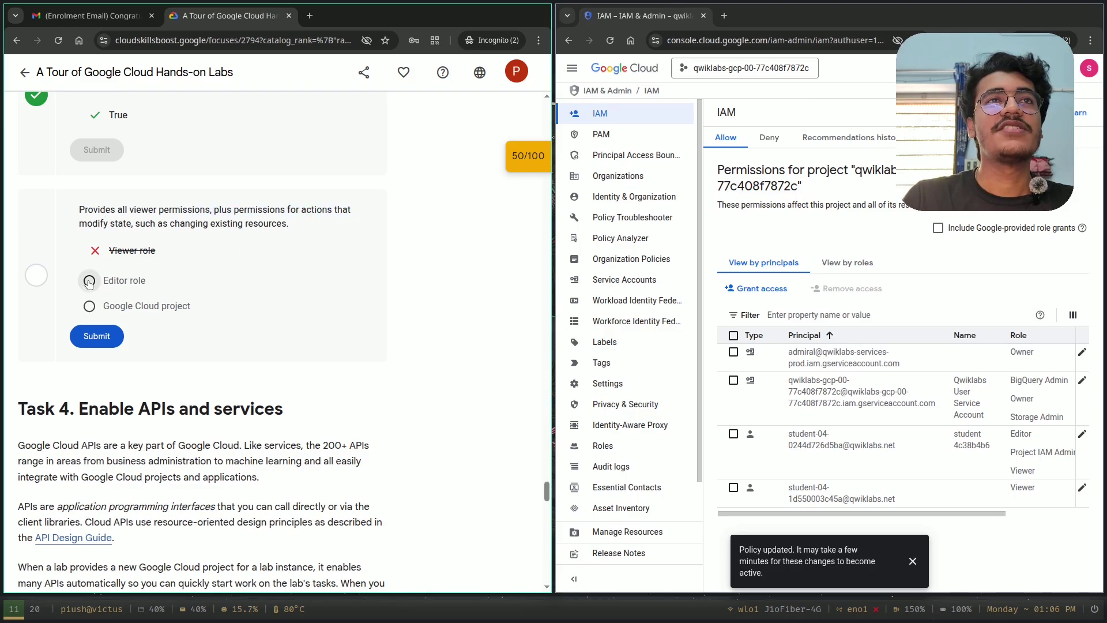
click(96, 336)
scroll(252, 314, down, 2)
scroll(252, 314, down, 4)
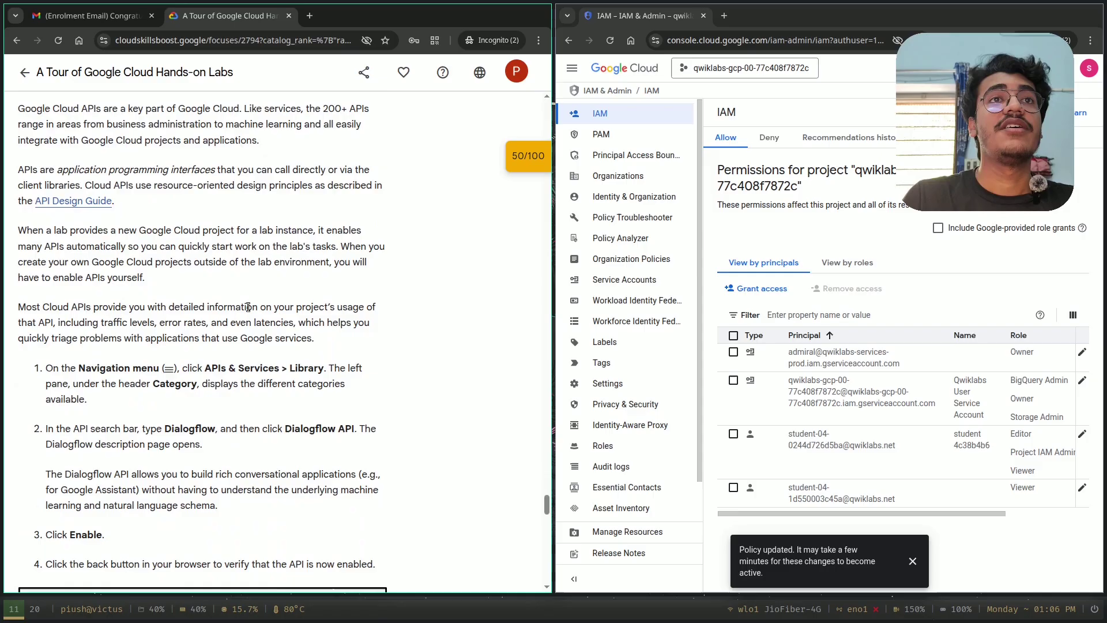
Follow the Task 4 instructions and open the API Library under APIs & Services in the Cloud console
scroll(249, 305, down, 3)
scroll(249, 306, down, 1)
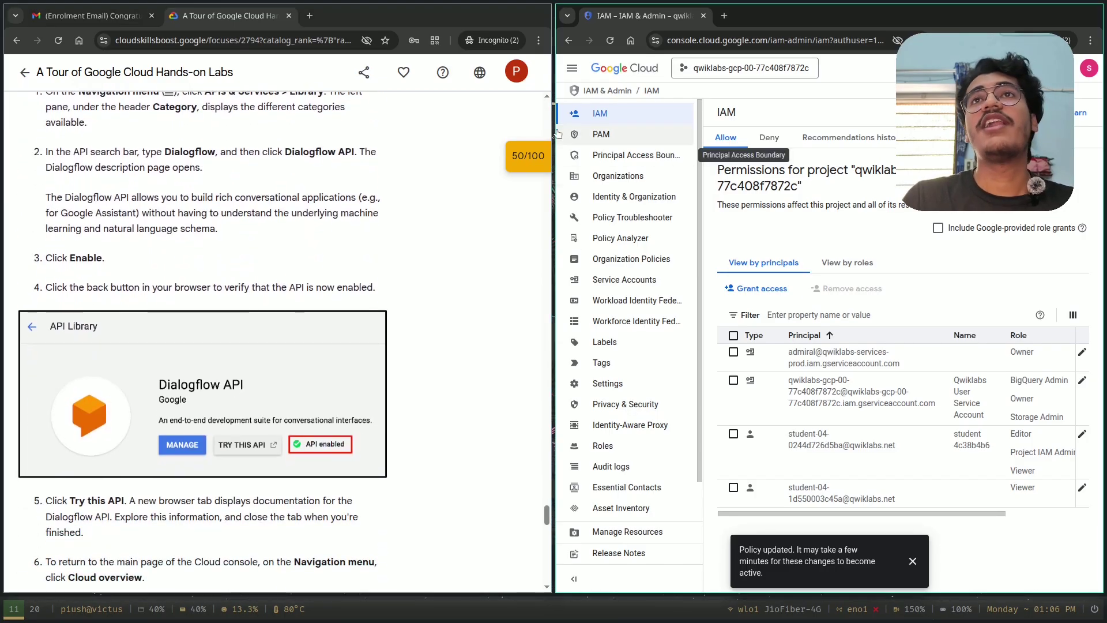
click(572, 68)
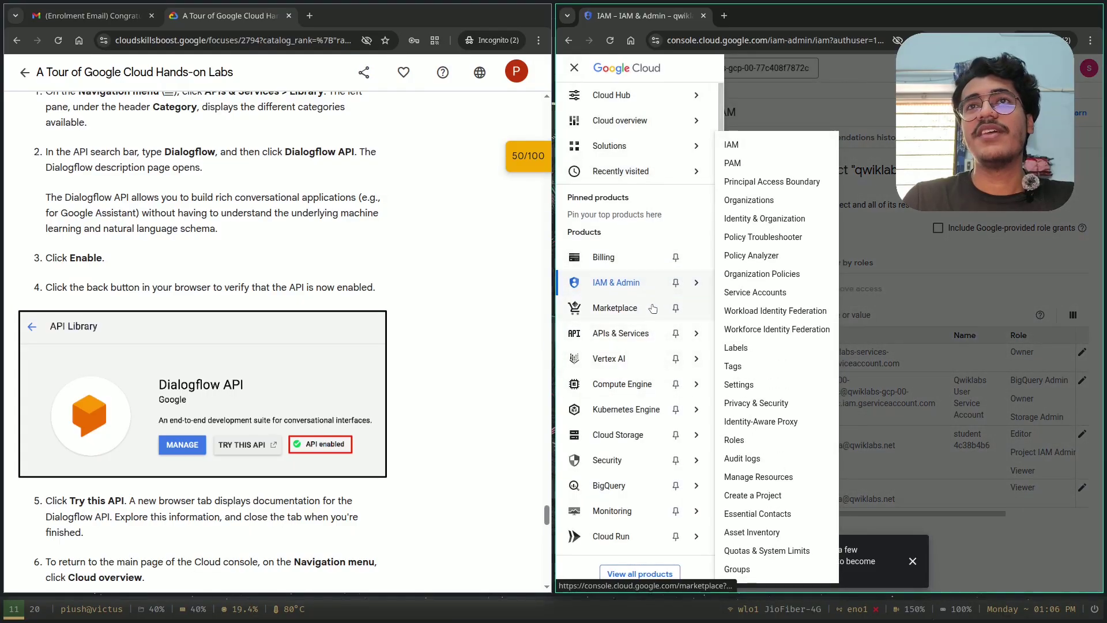
mouse_move(658, 335)
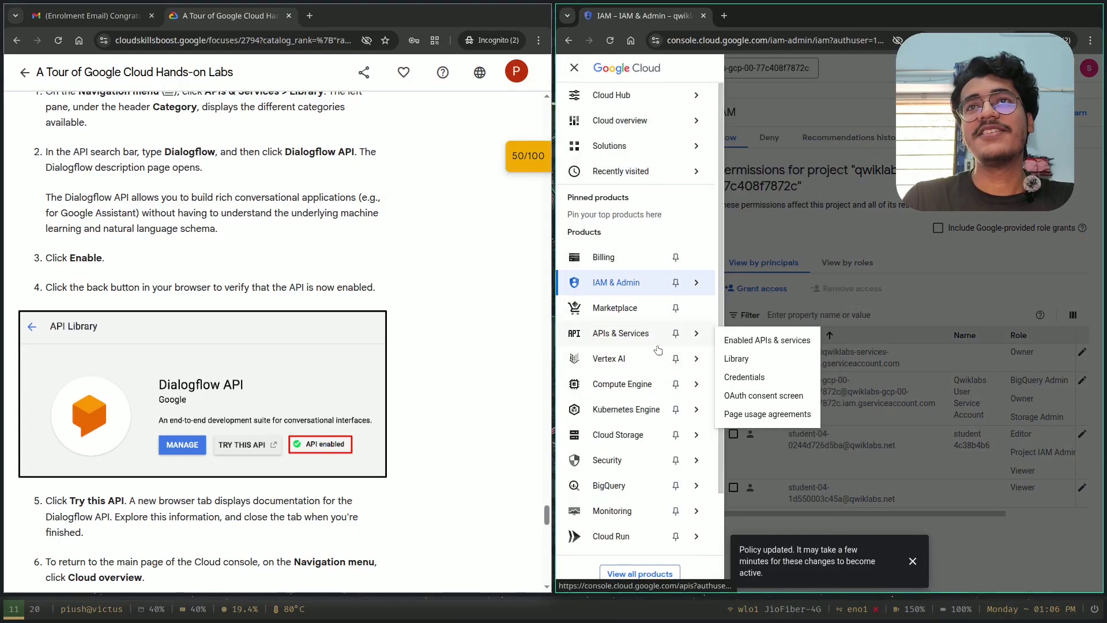
click(743, 359)
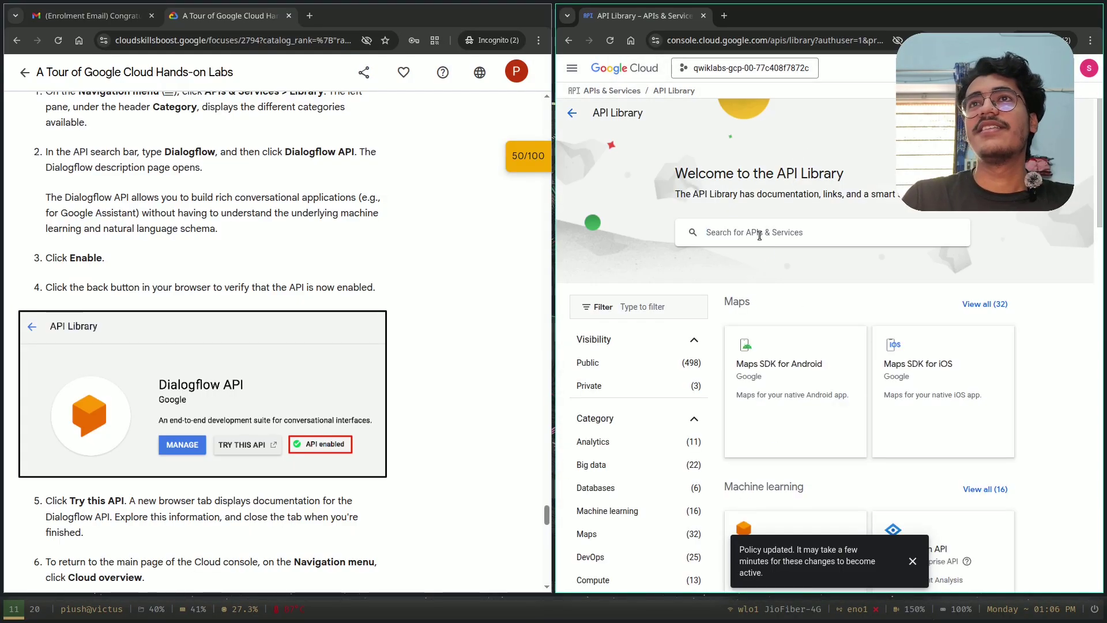
Search the API Library for "dialogflow", open the Dialogflow API and enable it for the project
click(759, 235)
text(dialog)
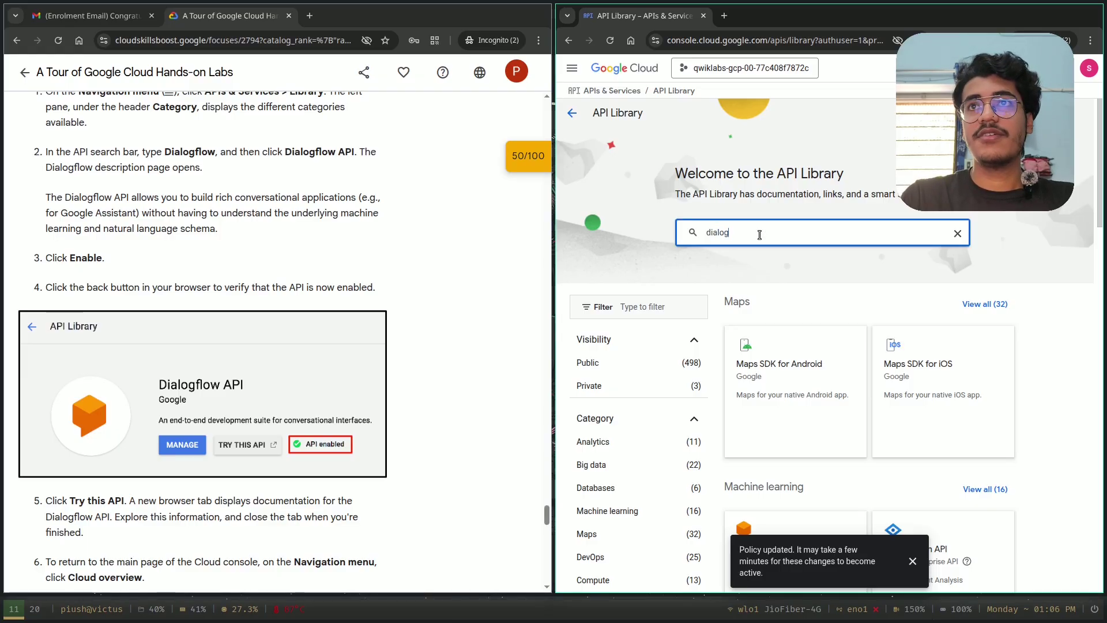
text(flow)
key(Return)
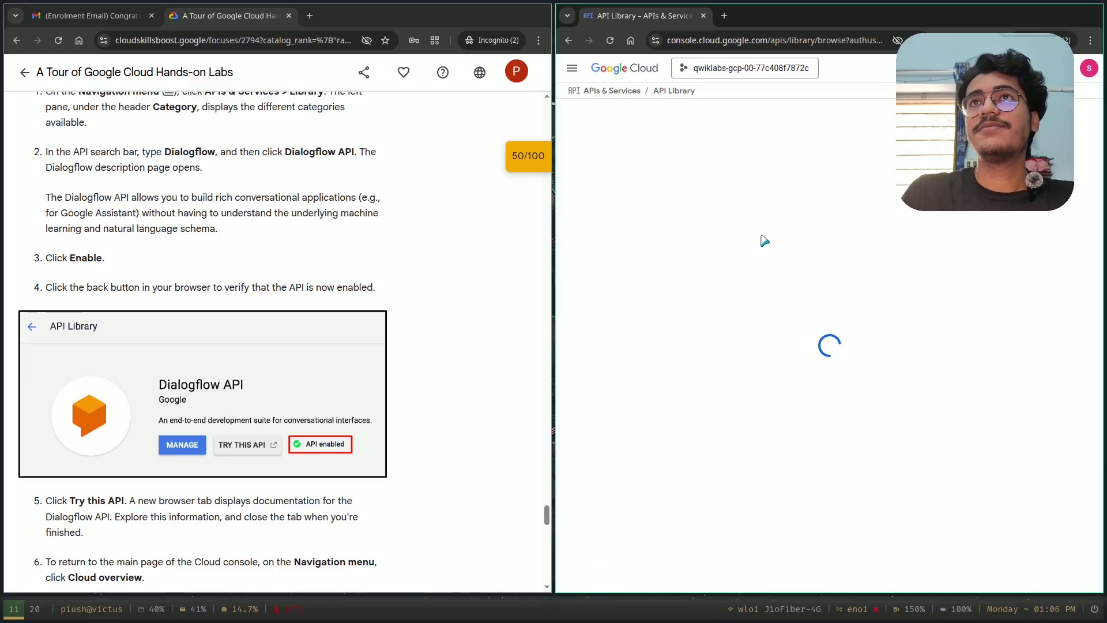
click(829, 211)
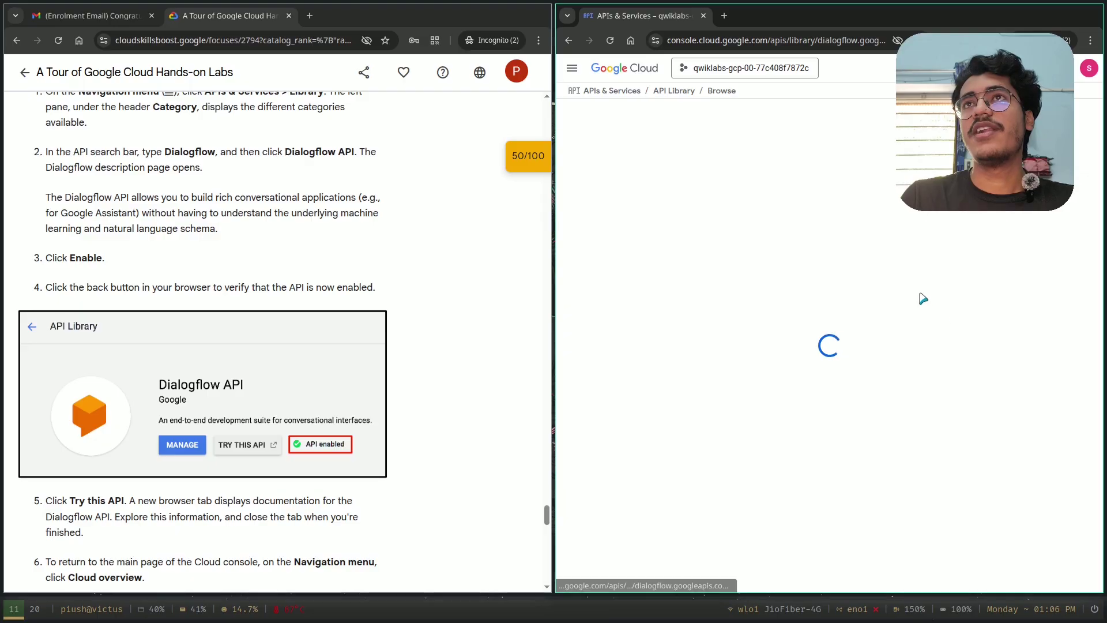
click(680, 218)
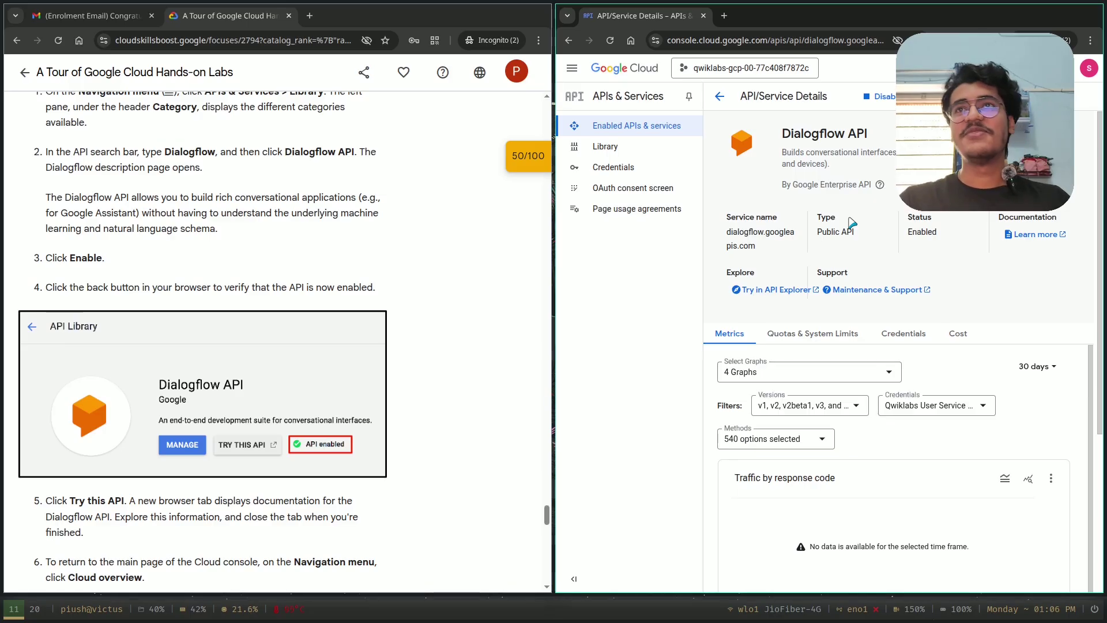
Check progress on the "Enable the Dialogflow API" checkpoint in the lab instructions
scroll(412, 352, down, 1)
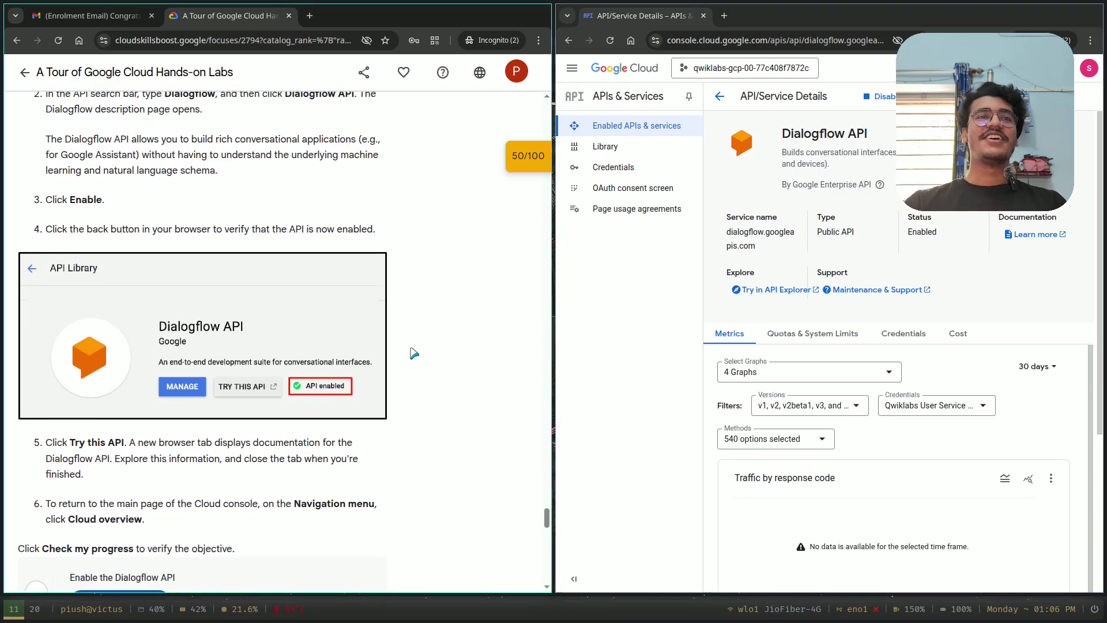
scroll(413, 352, down, 5)
click(110, 319)
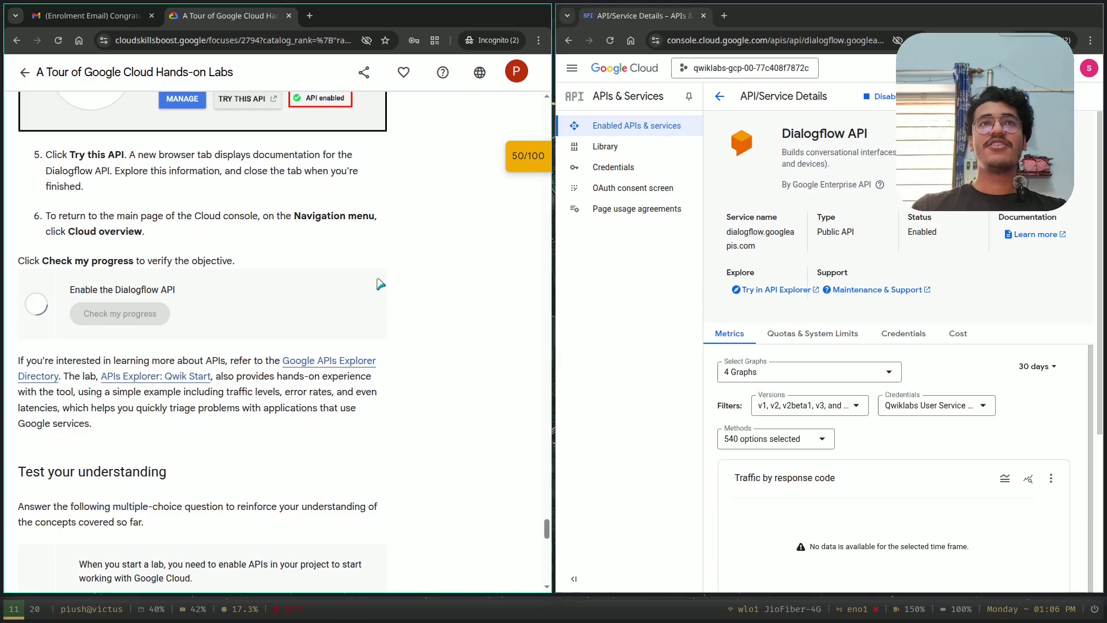
Answer the quiz question on enabling APIs at lab start, trying True first and settling on False
scroll(333, 362, down, 3)
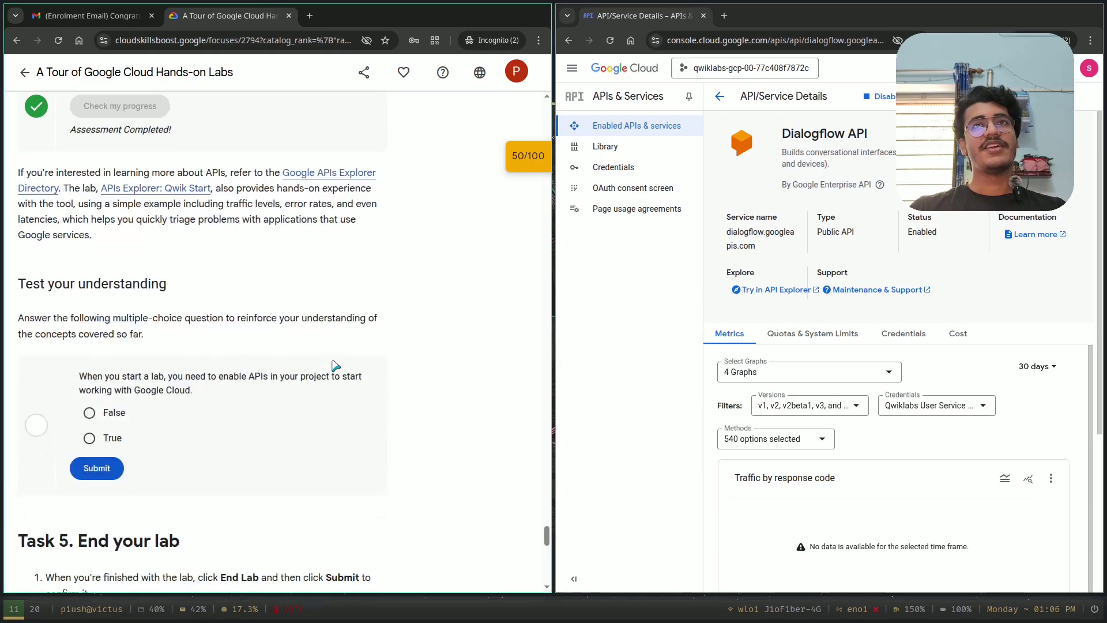
scroll(148, 245, down, 2)
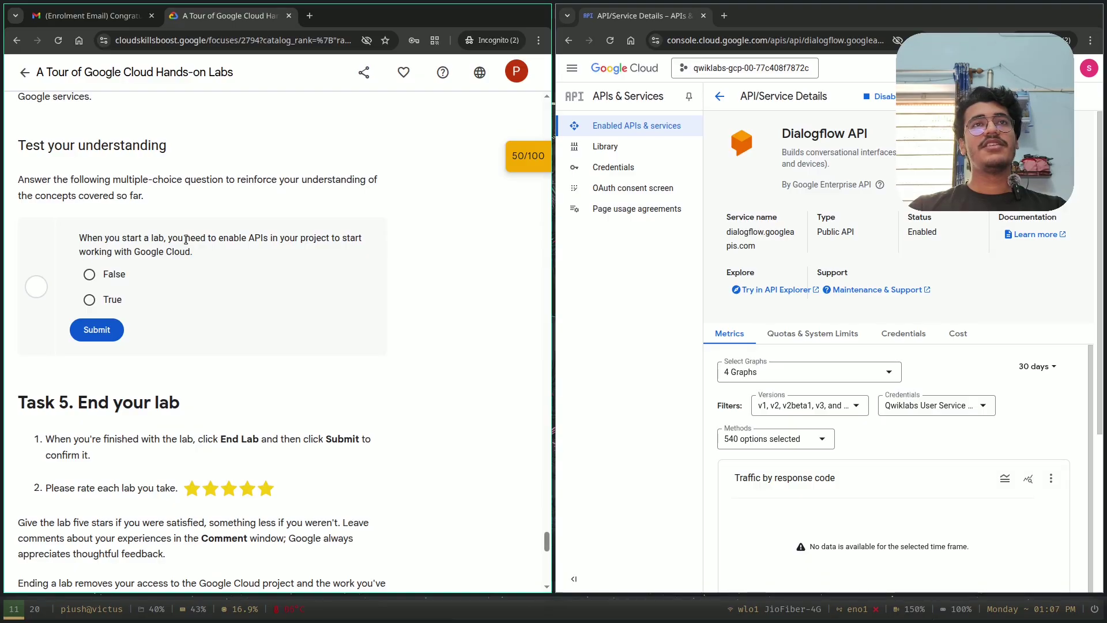
click(89, 300)
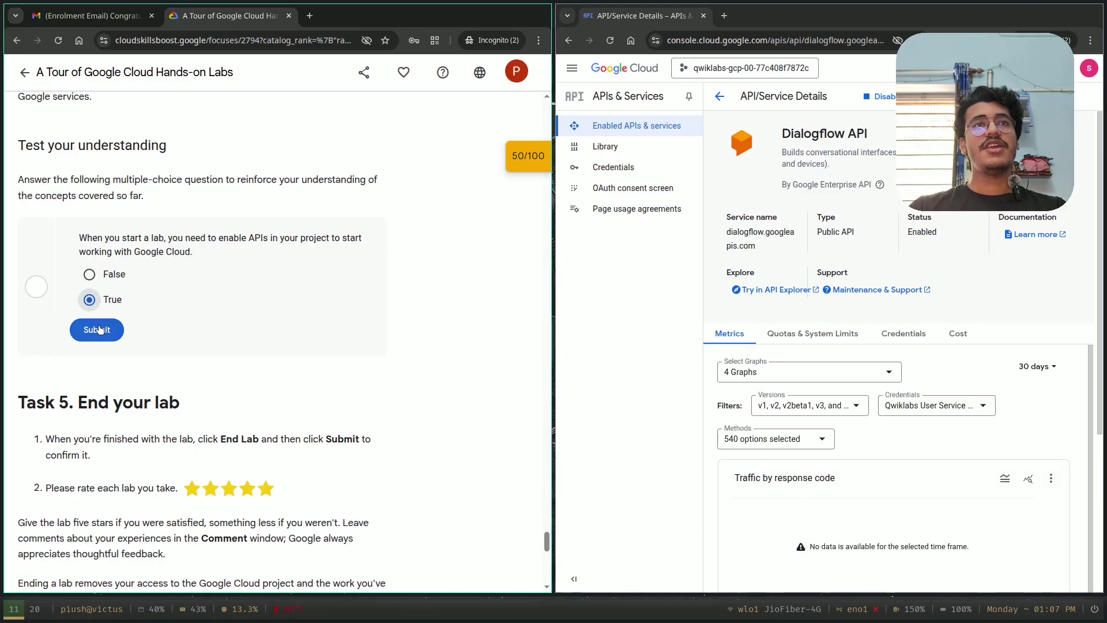
click(96, 329)
click(89, 274)
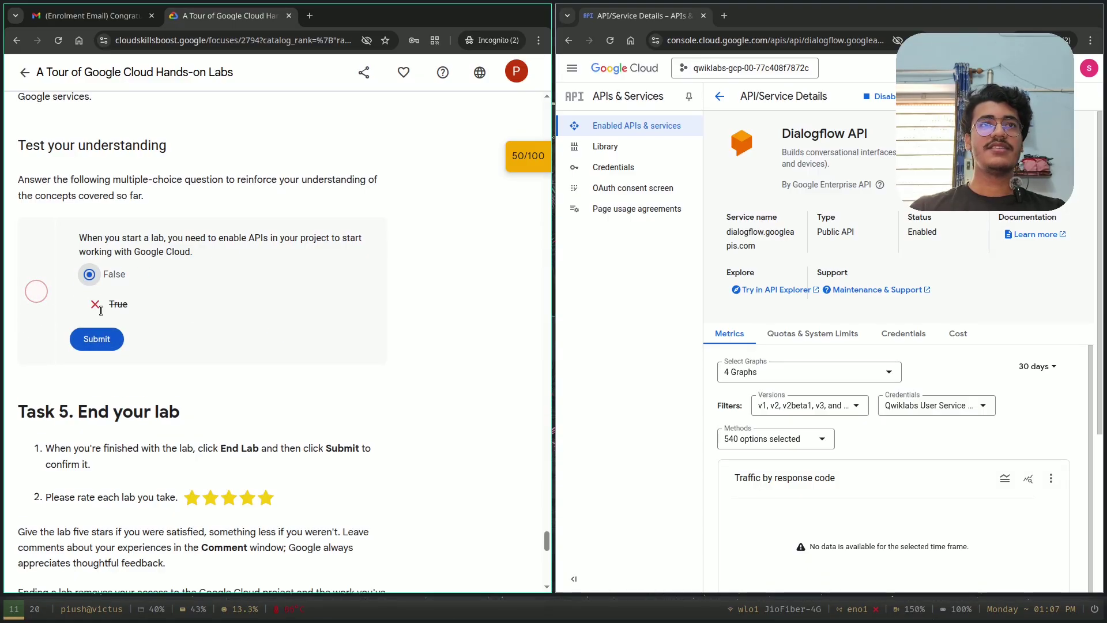
click(96, 338)
Open the lab's Checkpoints score list and recheck progress for "Enable the Dialogflow API"
scroll(174, 318, down, 10)
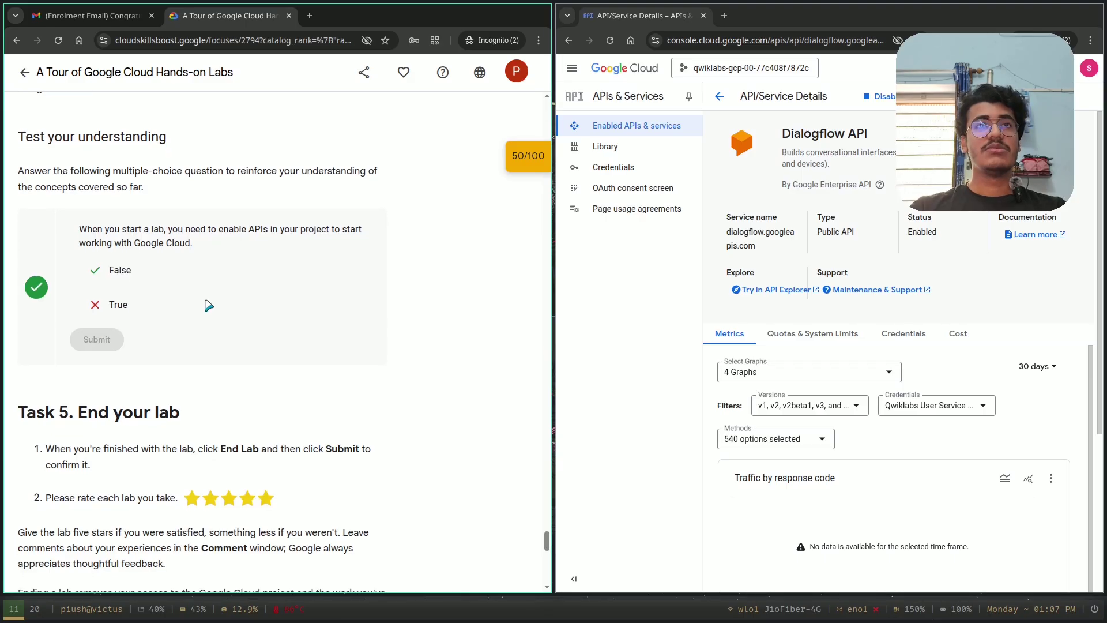
scroll(373, 298, down, 5)
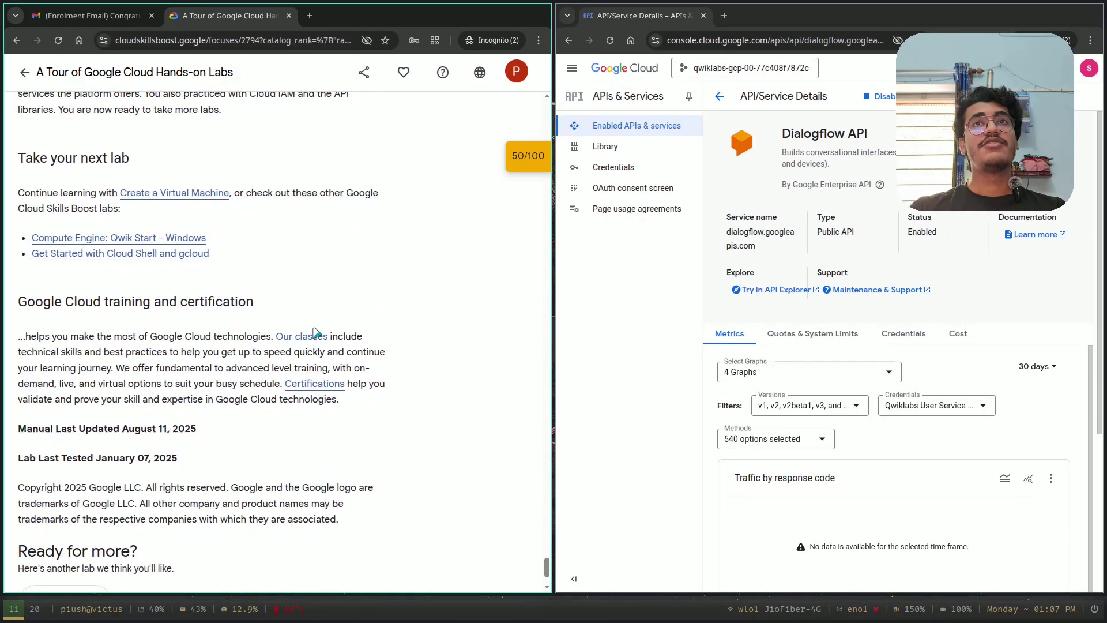
click(514, 164)
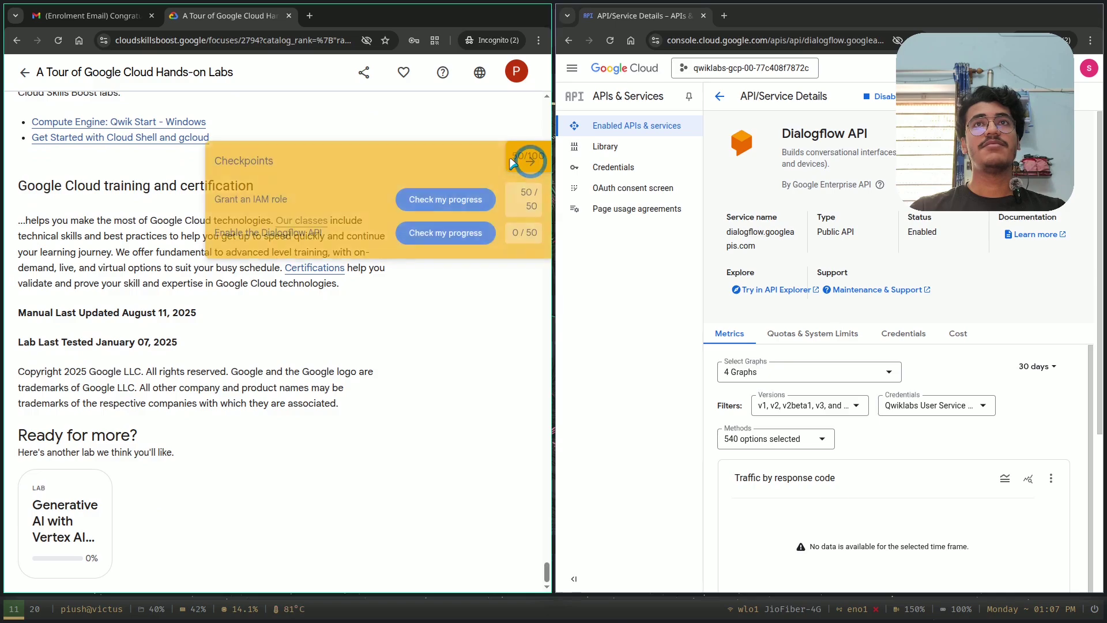
click(444, 233)
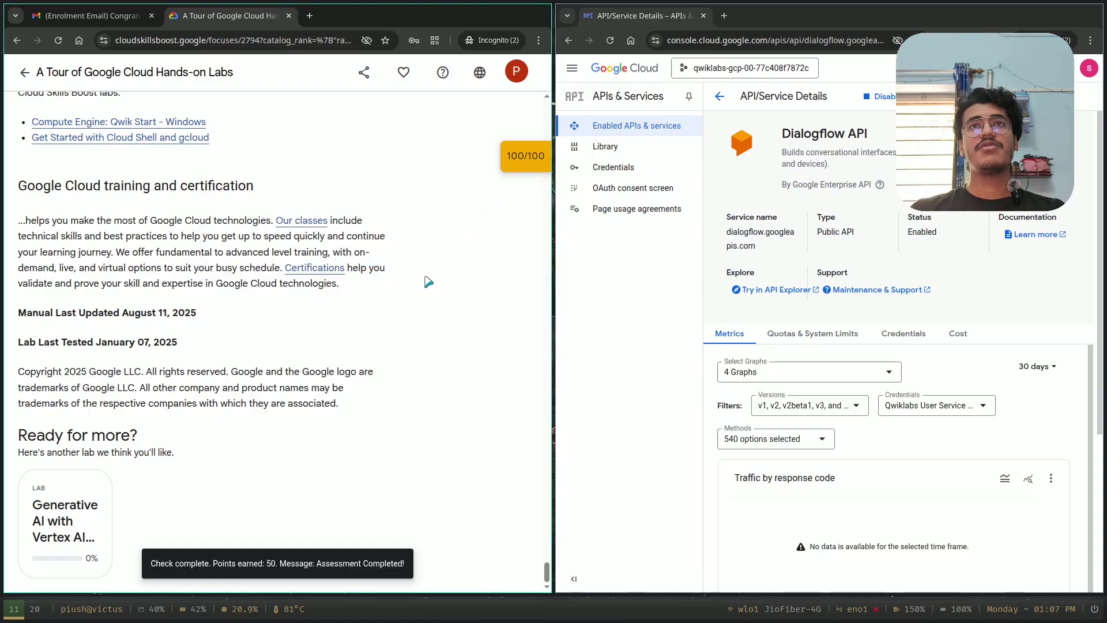
End the lab and submit a five-star rating with the comment "Excellent"
scroll(470, 180, up, 10)
scroll(470, 181, up, 5)
scroll(470, 180, up, 20)
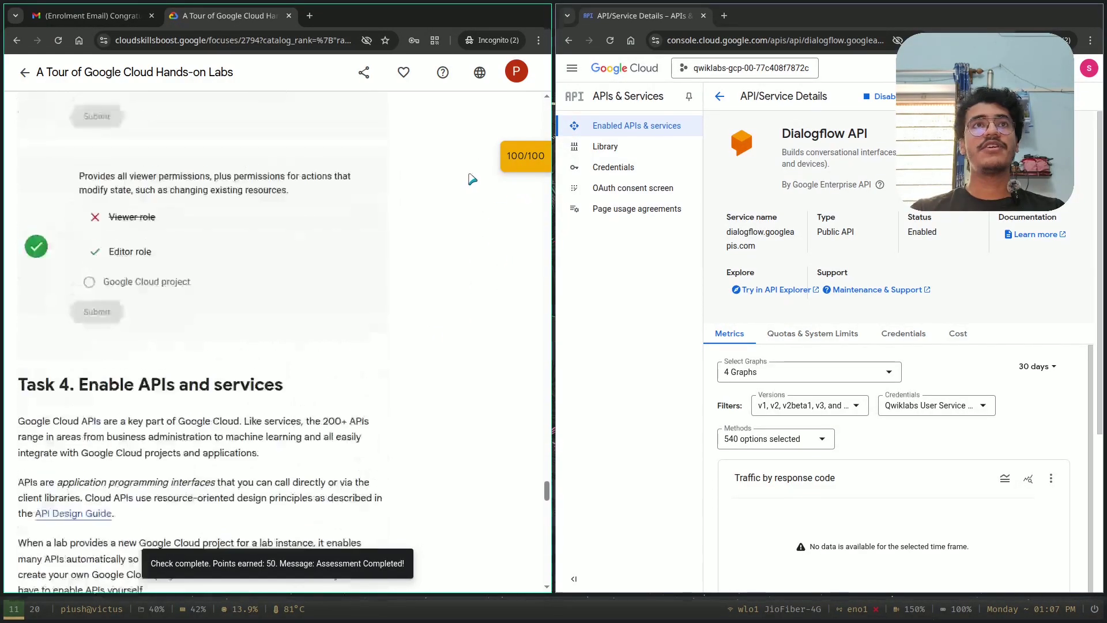
scroll(476, 178, up, 20)
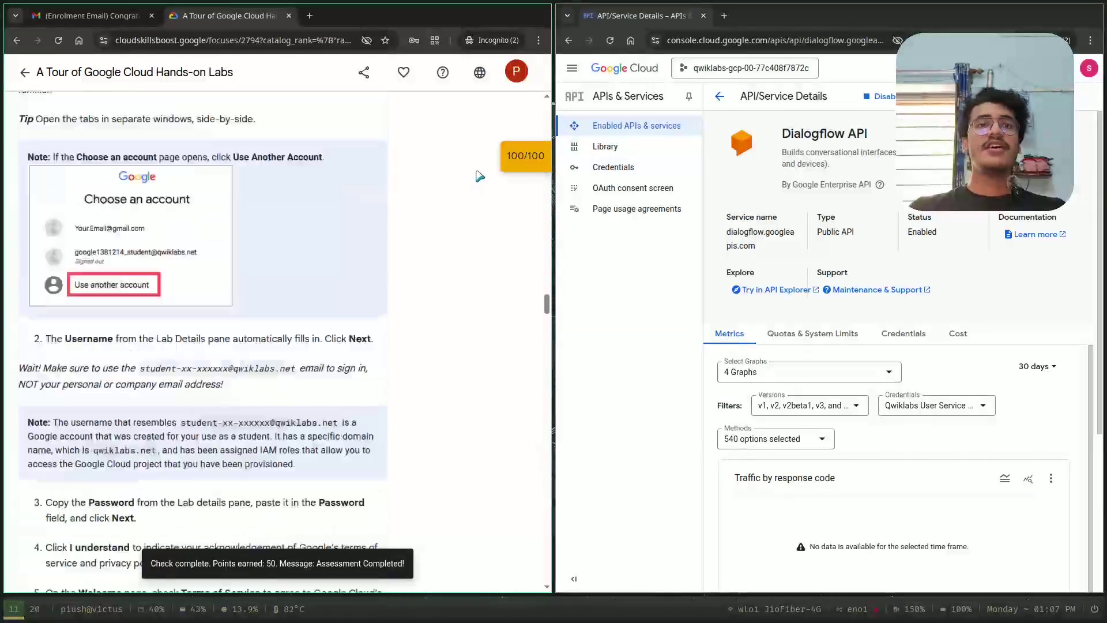
scroll(482, 175, up, 20)
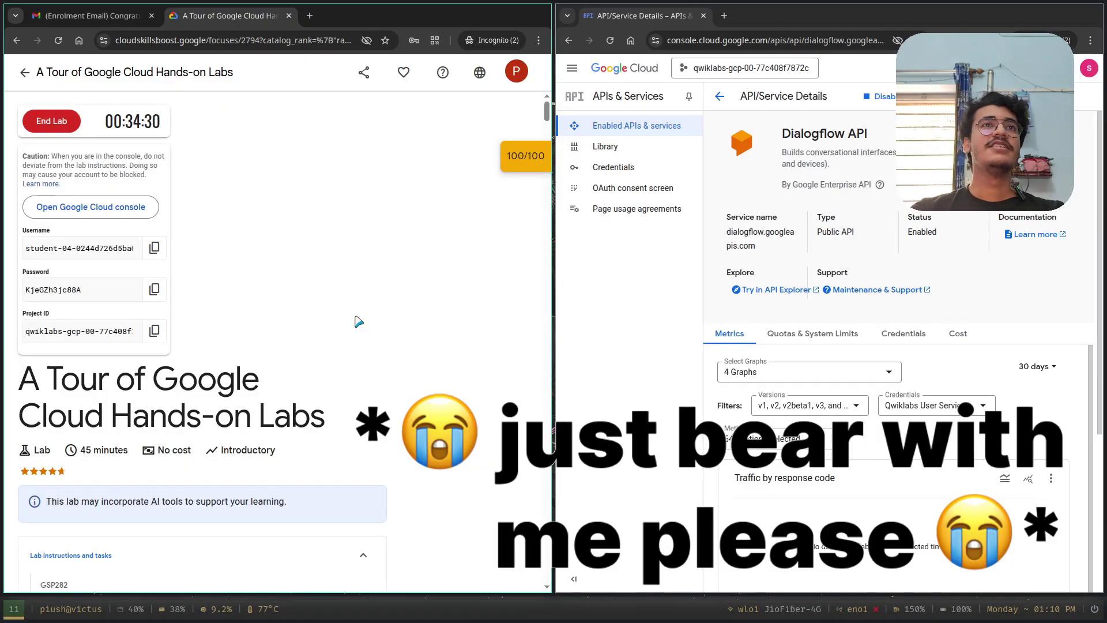
click(62, 128)
click(194, 294)
click(230, 326)
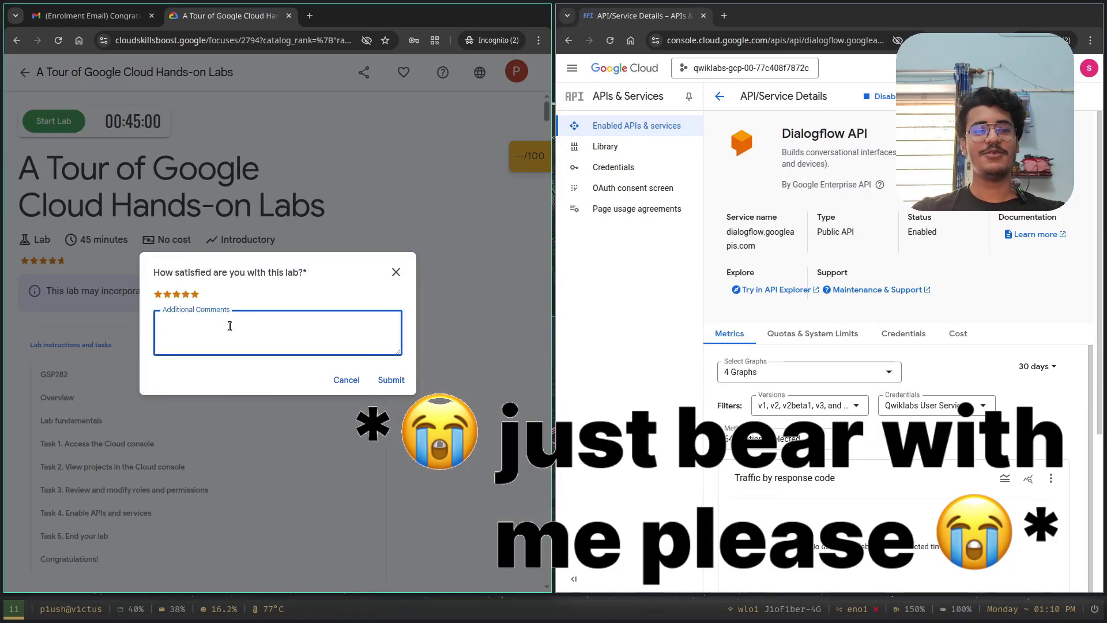
text(Excellent)
click(390, 379)
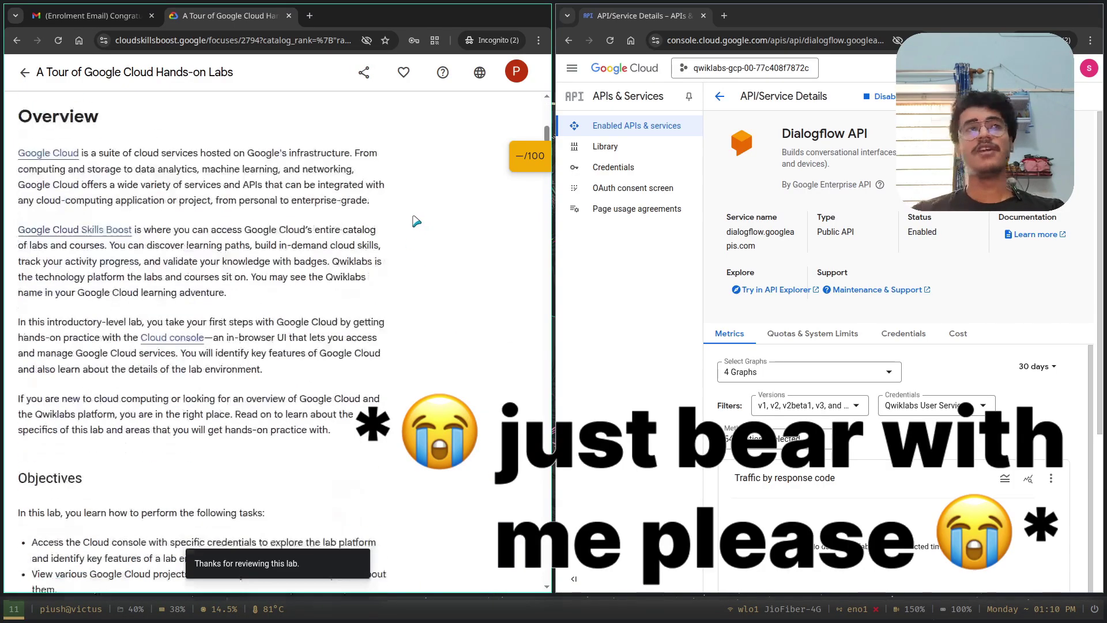
Return to the learning catalog and look up the credit balance in the account details
click(25, 72)
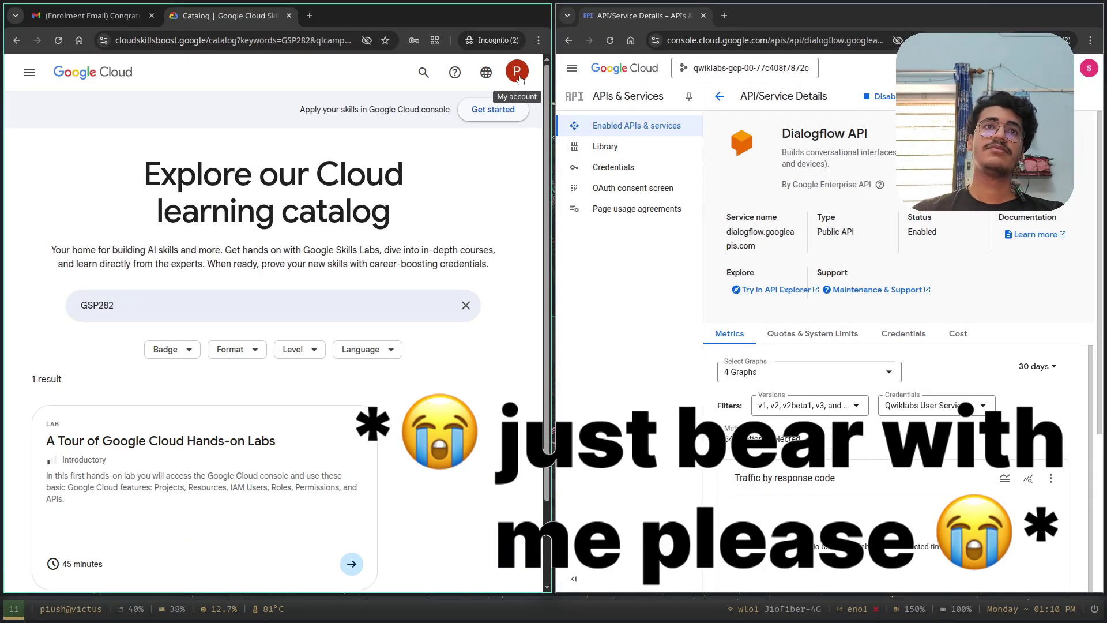
click(519, 76)
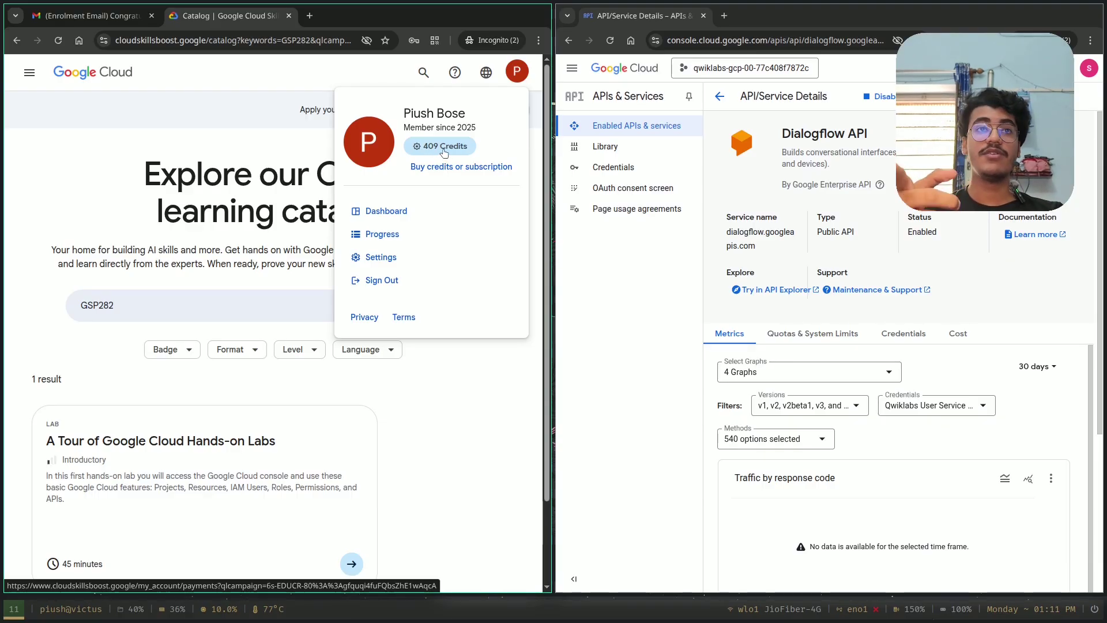
click(229, 156)
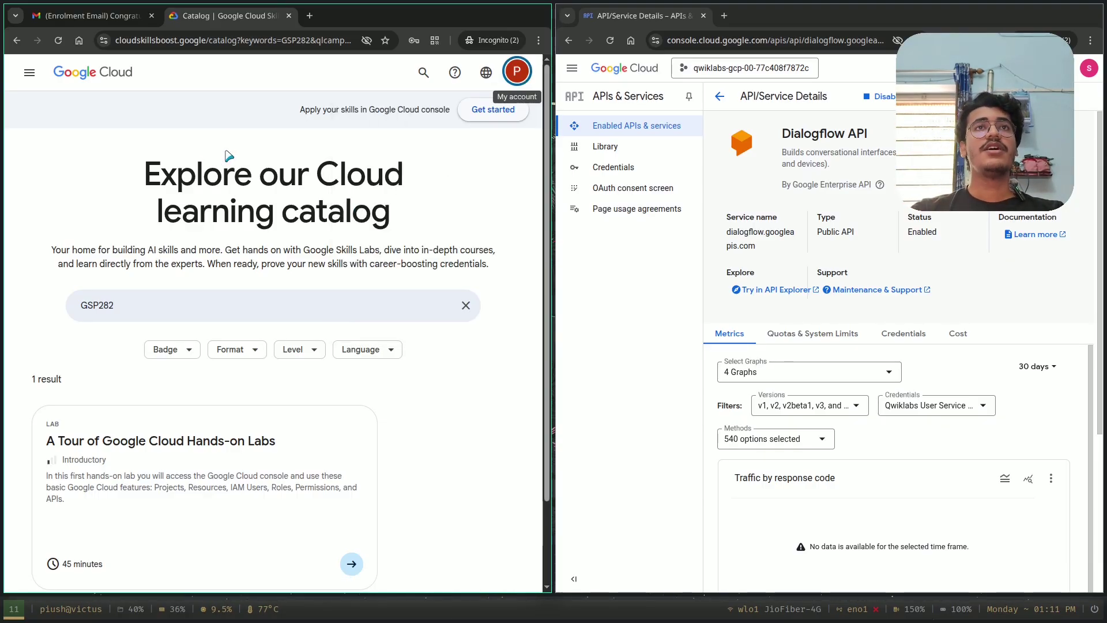
Switch to the enrolment email in Gmail, read through the program notes and open the linked campaign syllabus document
click(86, 16)
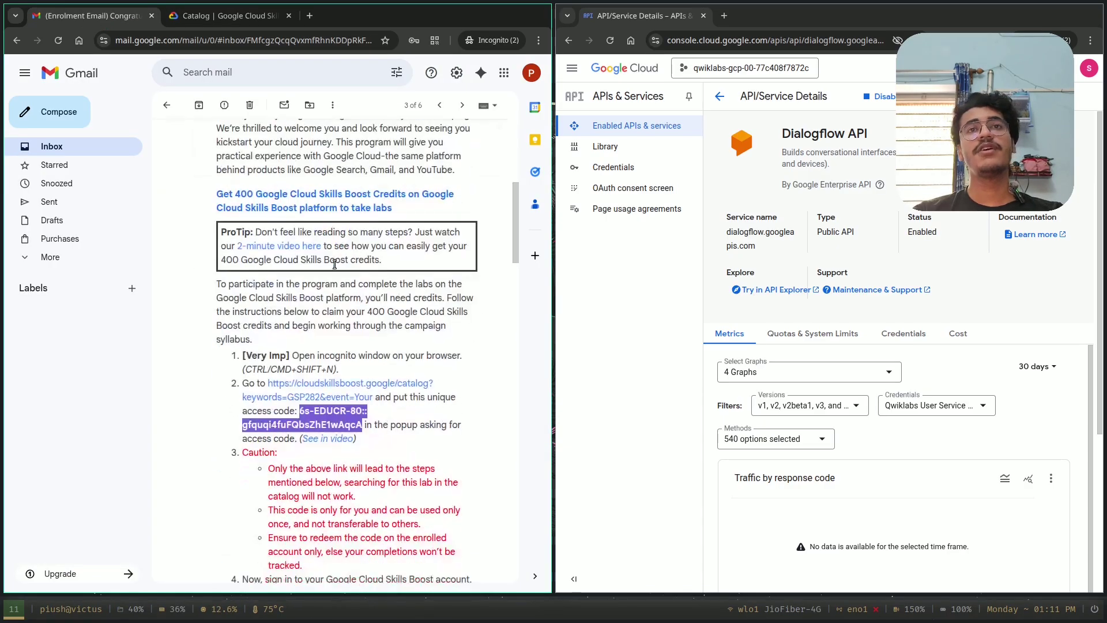
scroll(334, 264, down, 10)
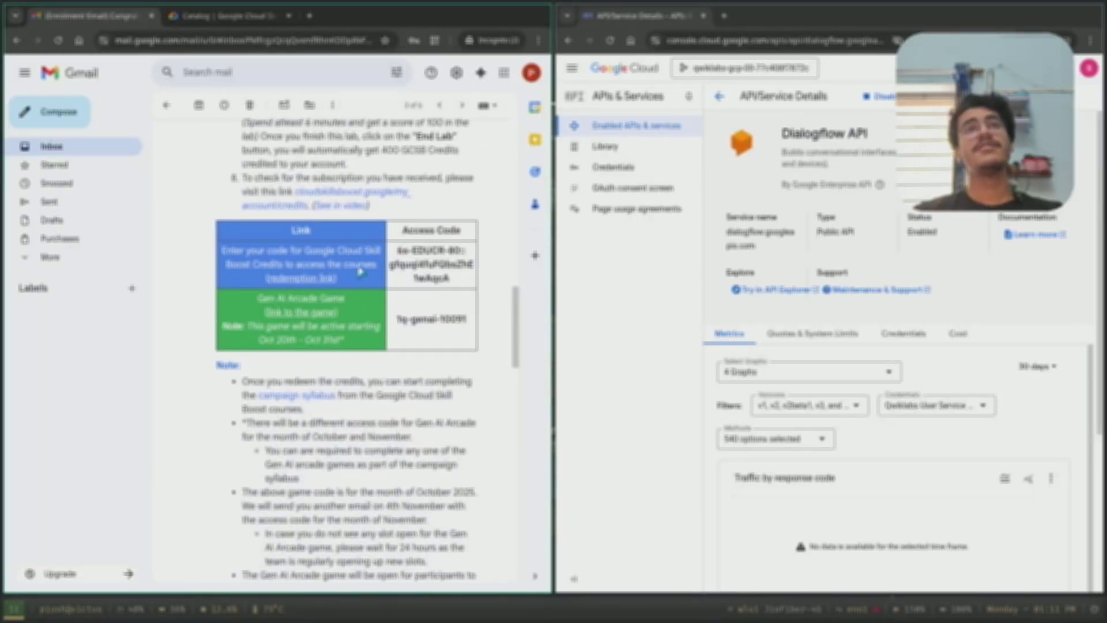
scroll(311, 280, up, 3)
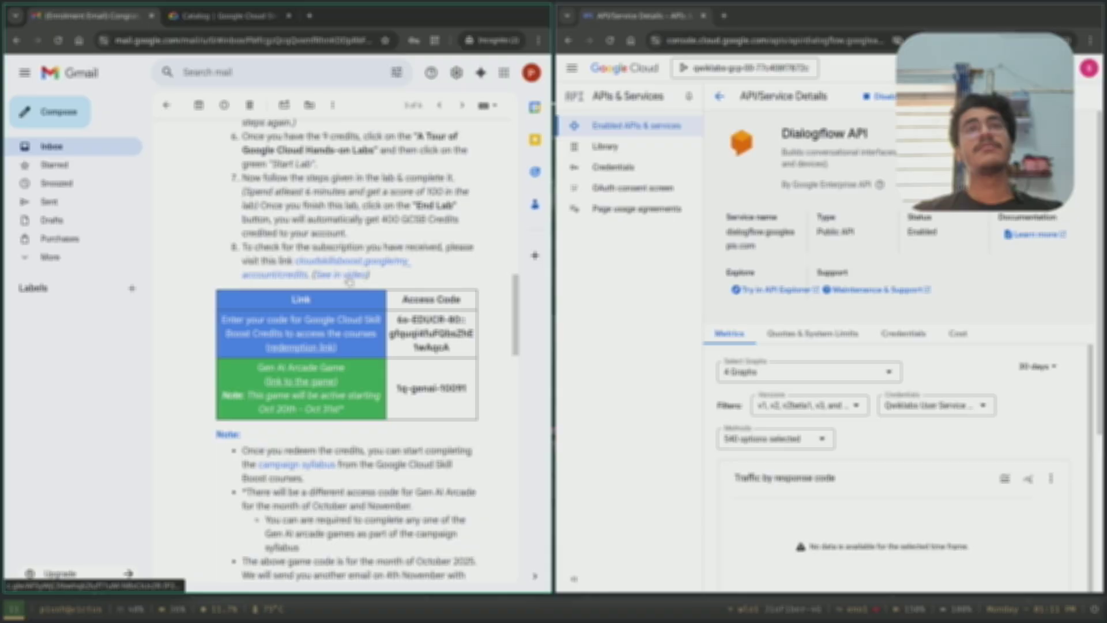
scroll(335, 269, down, 5)
scroll(335, 270, down, 3)
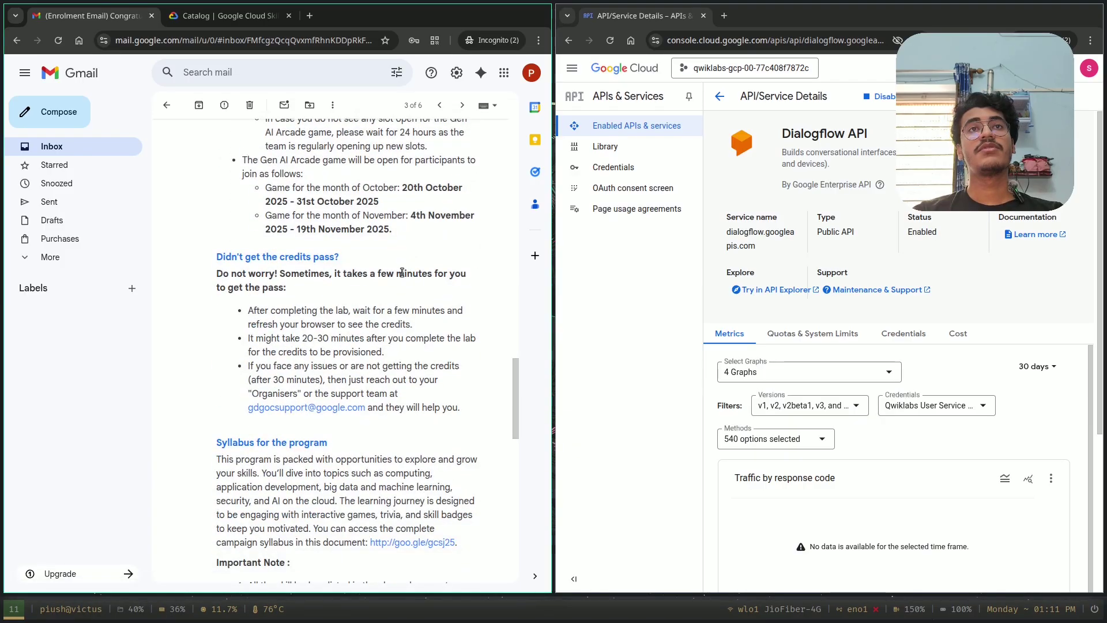
scroll(400, 272, down, 4)
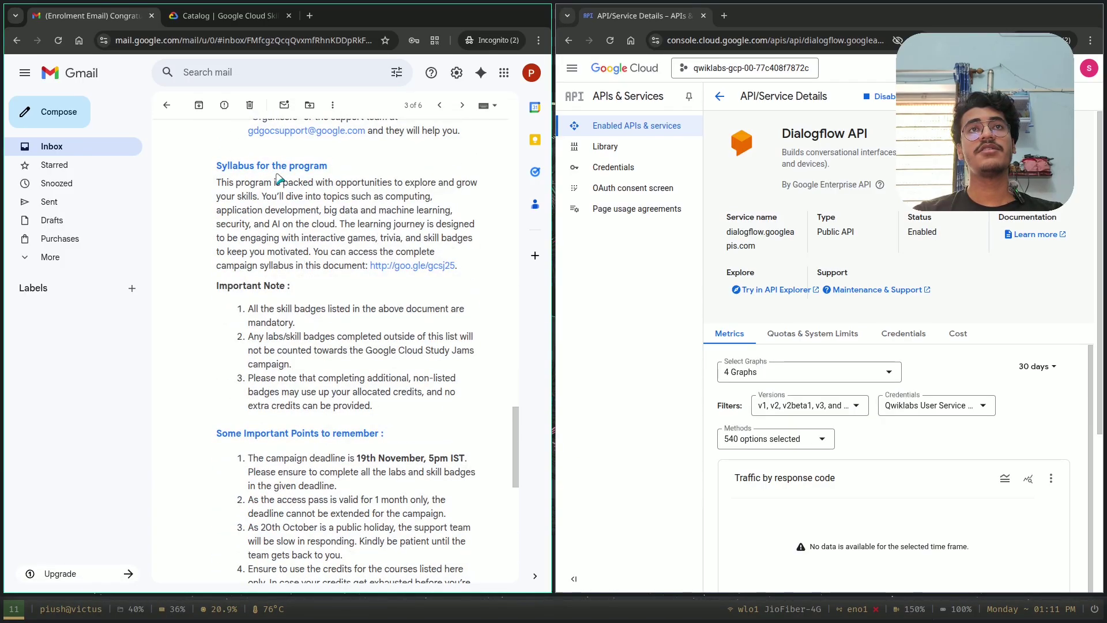
click(398, 265)
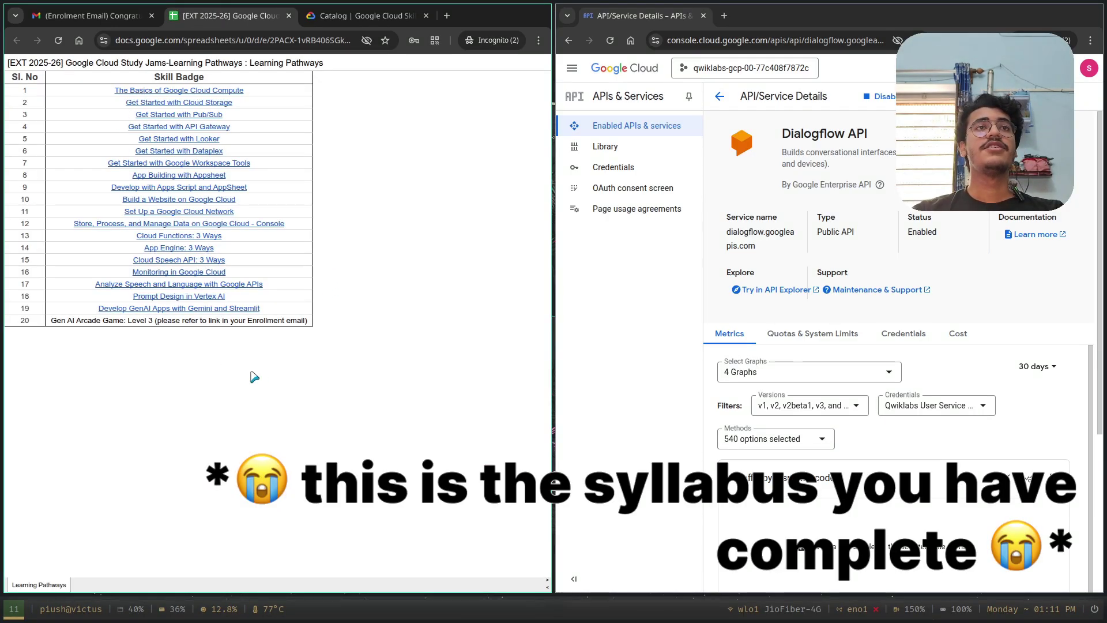
Enlarge the syllabus to 175% in a full-screen window and open the skill badge "The Basics of Google Cloud Compute"
key(ctrl+plus)
key(ctrl+plus)
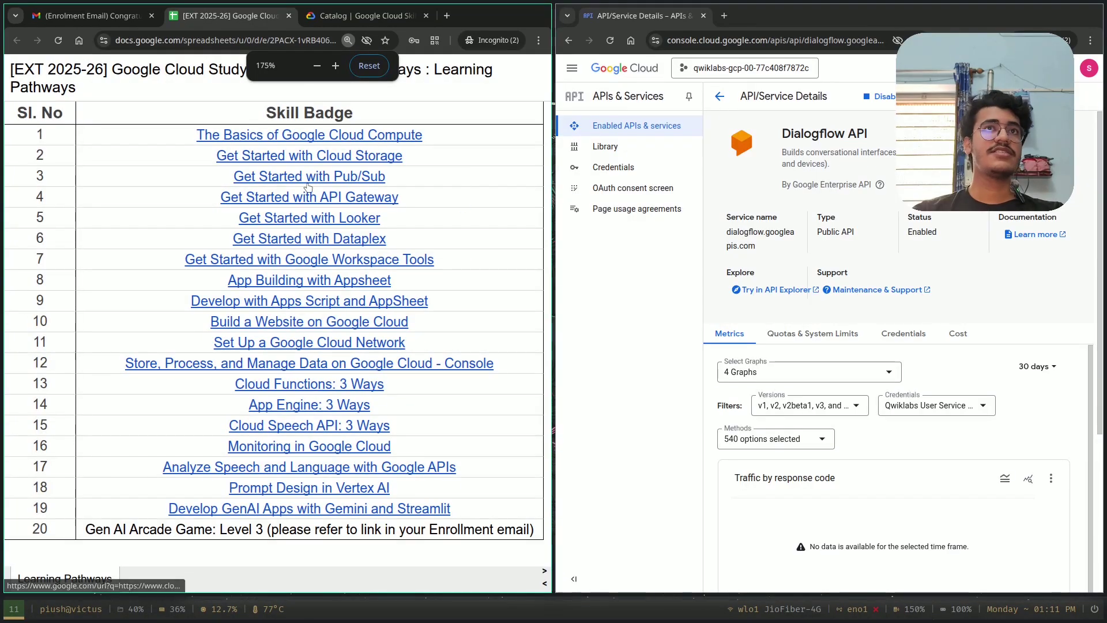
key(super+f)
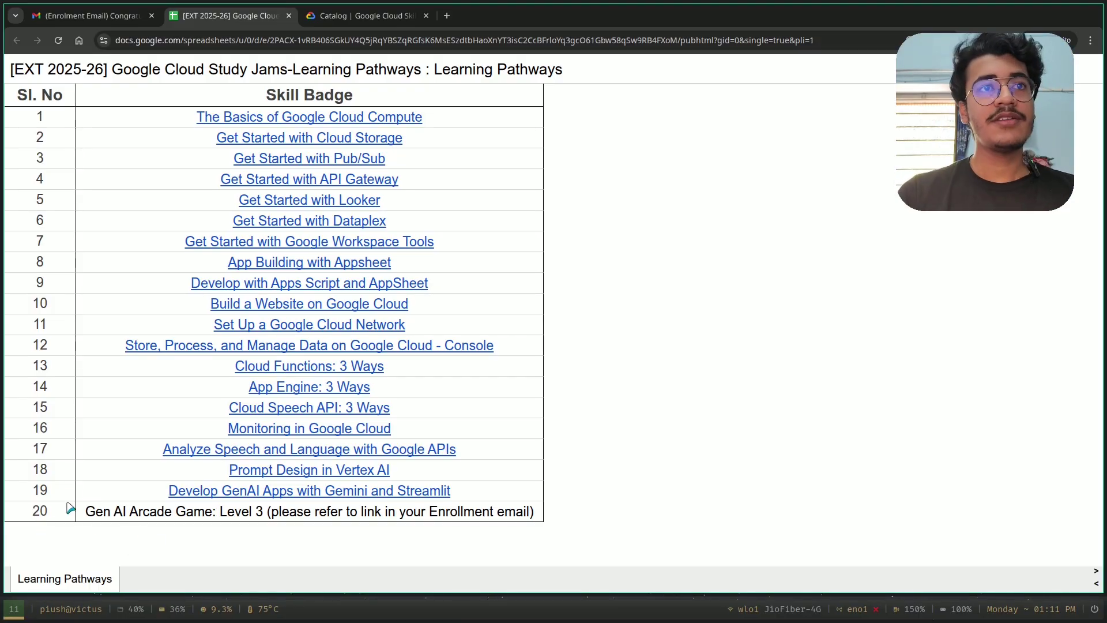
click(311, 119)
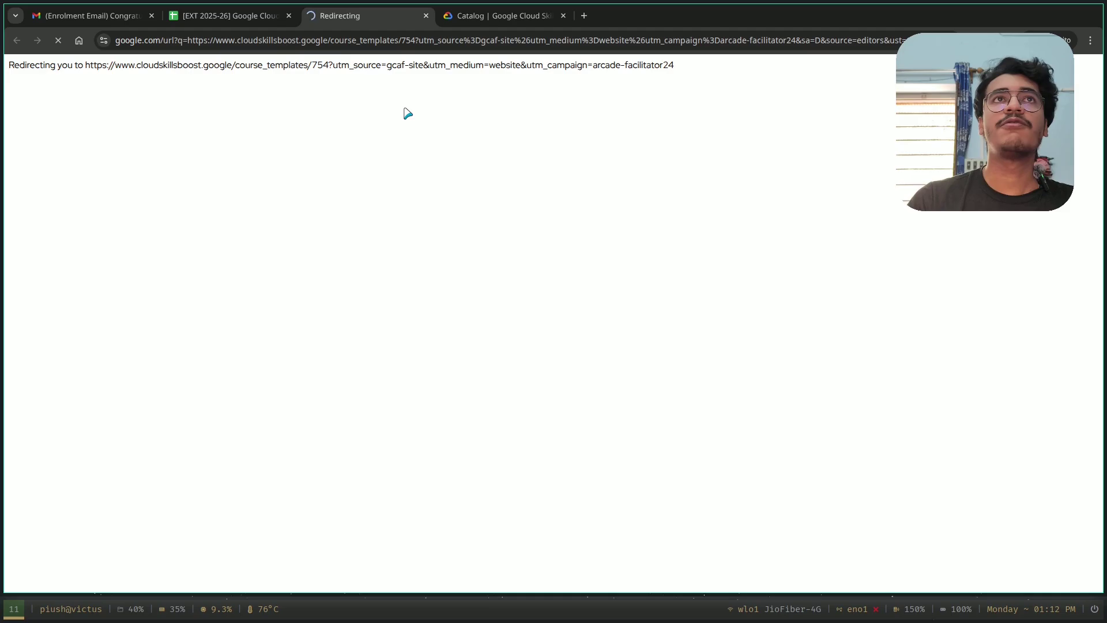
Close the learning catalog page and review the overview and required labs of the course "The Basics of Google Cloud Compute"
key(ctrl+Tab)
key(ctrl+w)
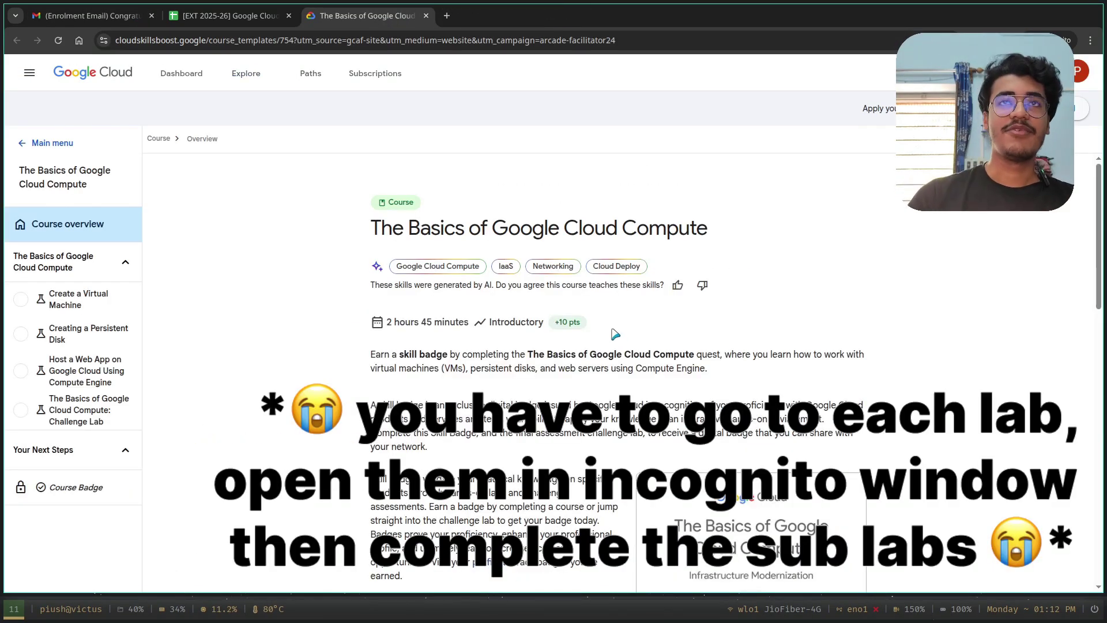
scroll(617, 351, down, 5)
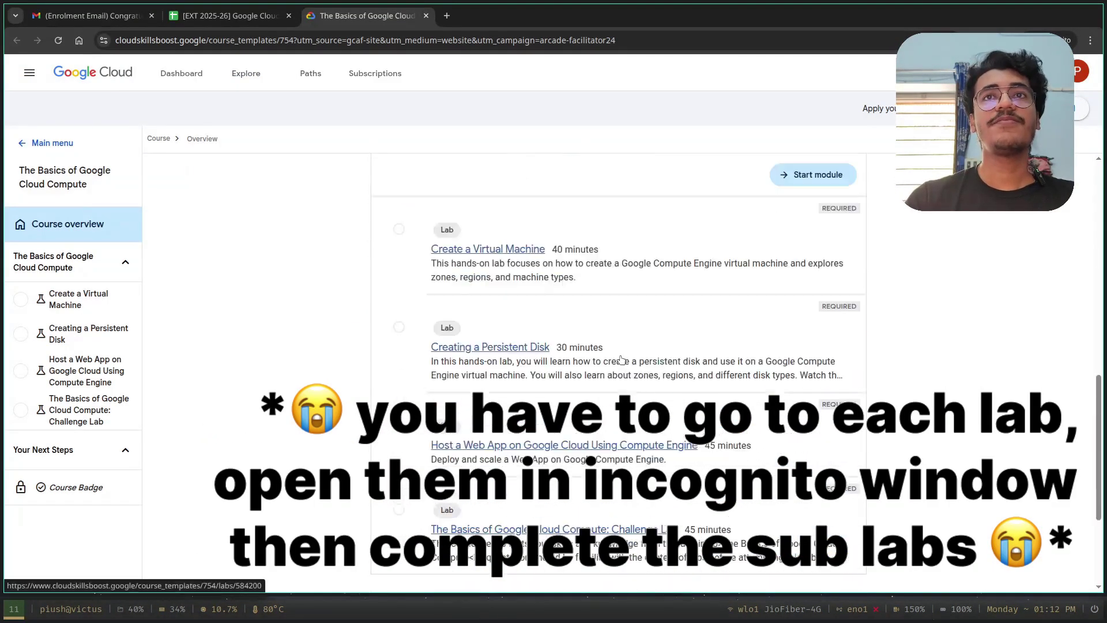
scroll(420, 254, up, 5)
drag(374, 227, 707, 229)
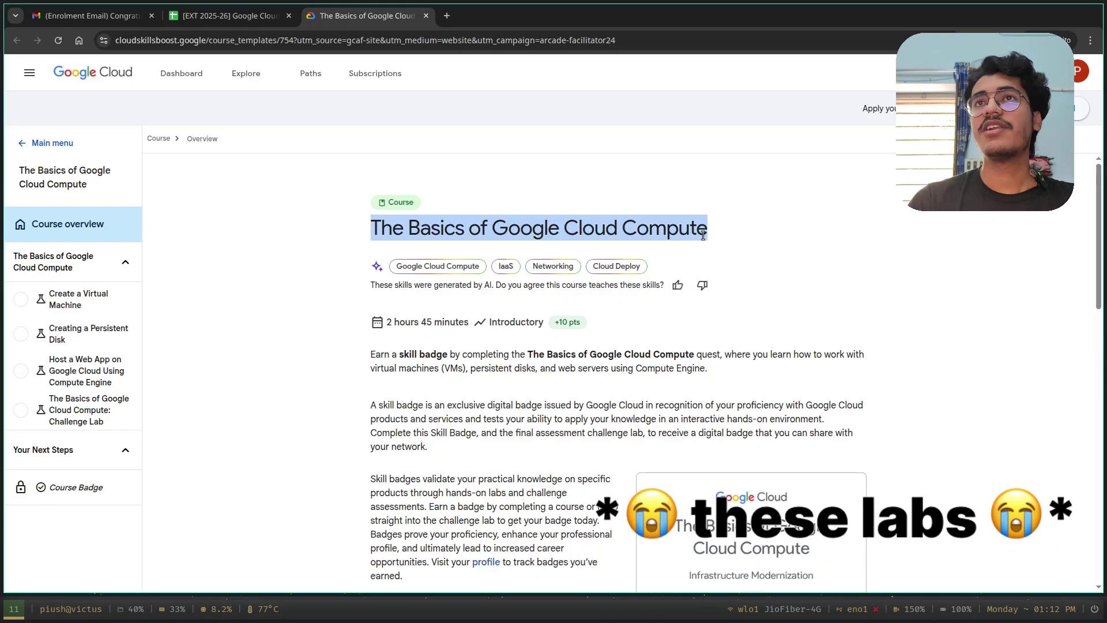
mouse_move(386, 322)
mouse_down()
mouse_move(469, 323)
mouse_move(387, 322)
mouse_up()
scroll(392, 342, down, 6)
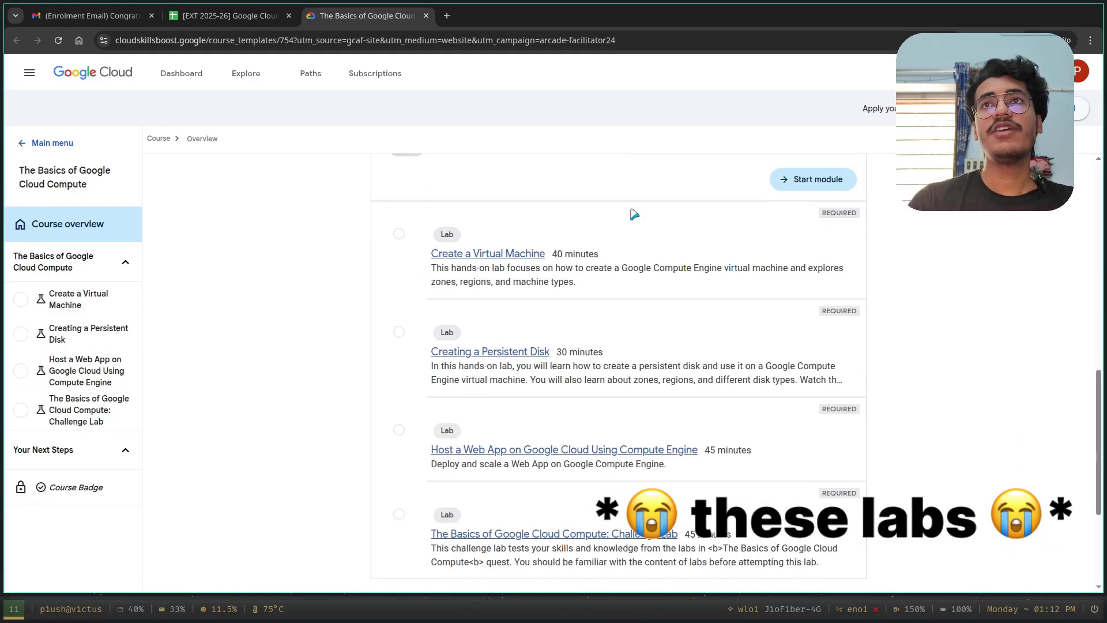
scroll(552, 297, down, 3)
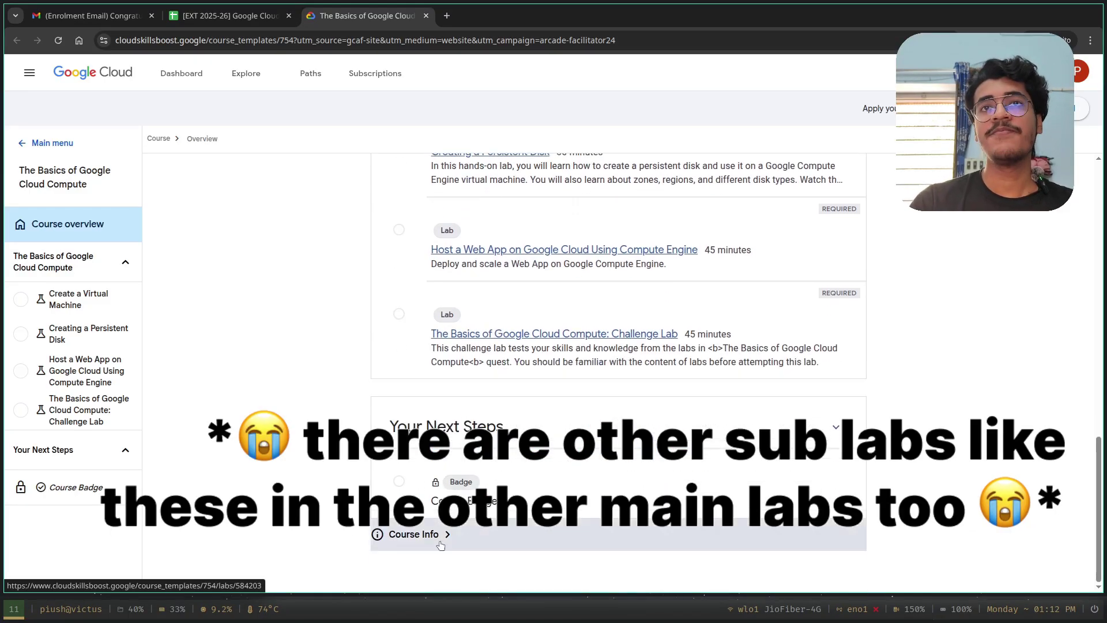
Return to the syllabus list and the enrolment email, highlight the campaign deadline and read through the important points to remember
click(230, 15)
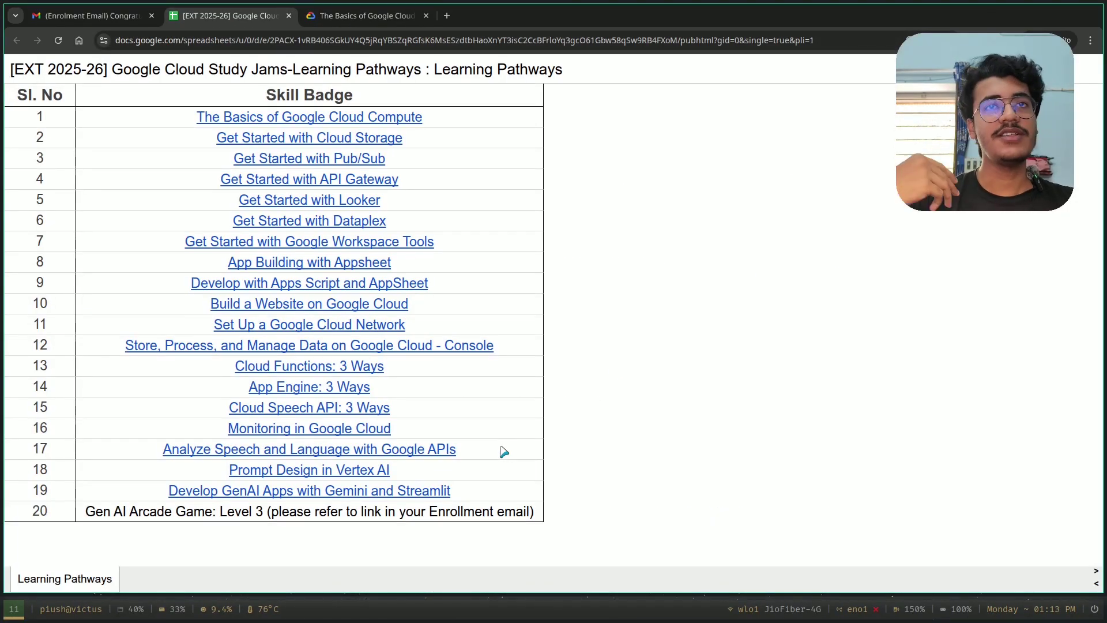
click(144, 13)
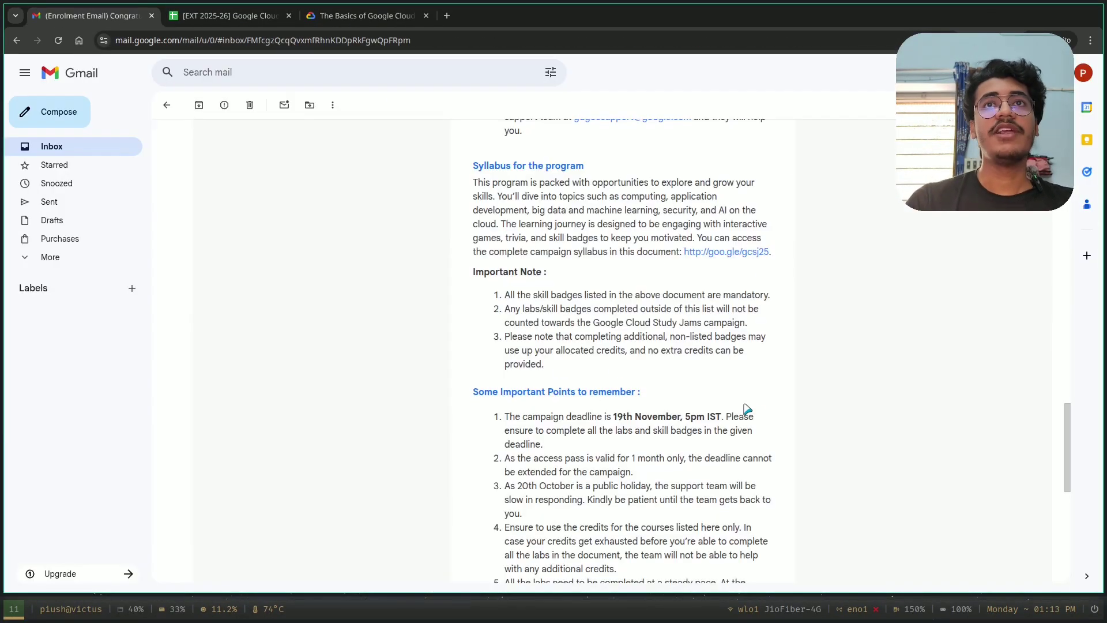
scroll(701, 407, down, 2)
scroll(700, 408, down, 3)
drag(612, 208, 720, 208)
scroll(605, 427, down, 4)
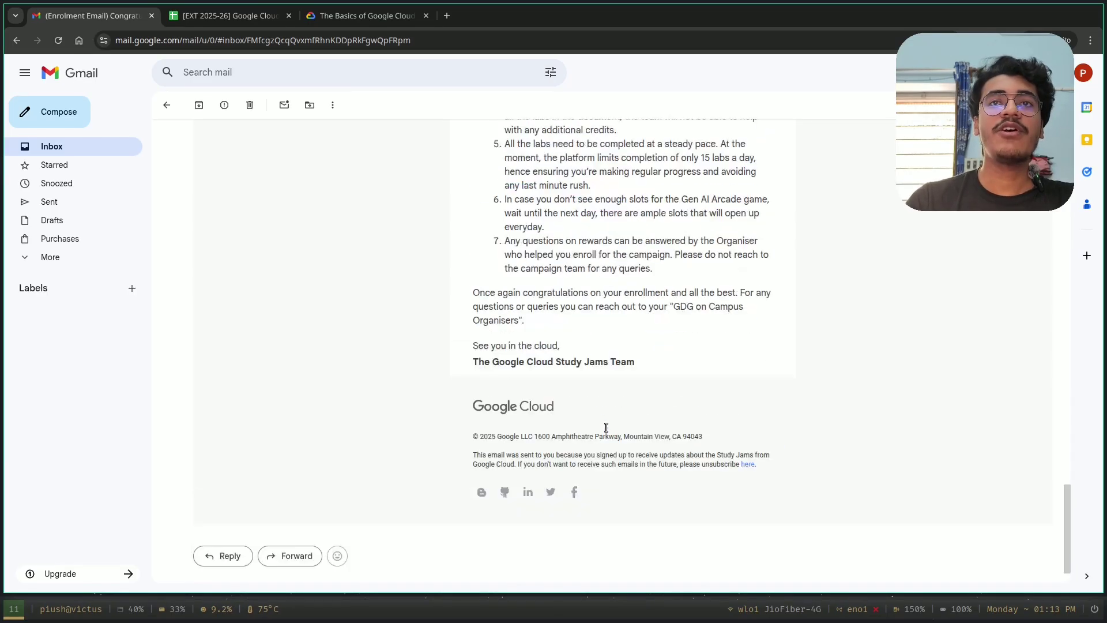
scroll(605, 427, up, 6)
scroll(632, 356, down, 5)
scroll(662, 438, up, 4)
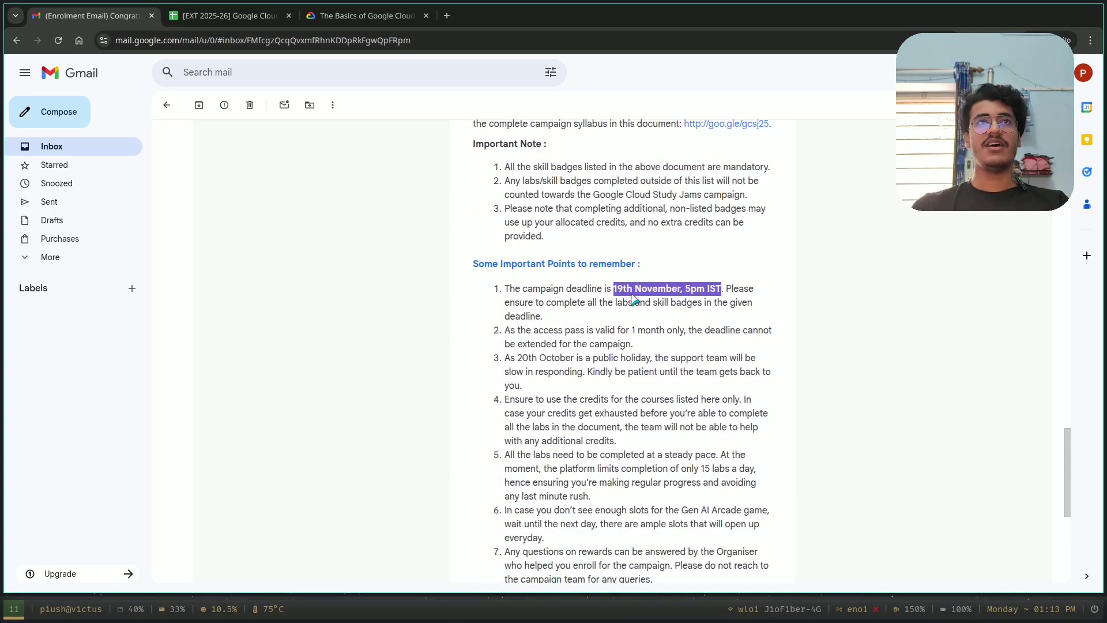